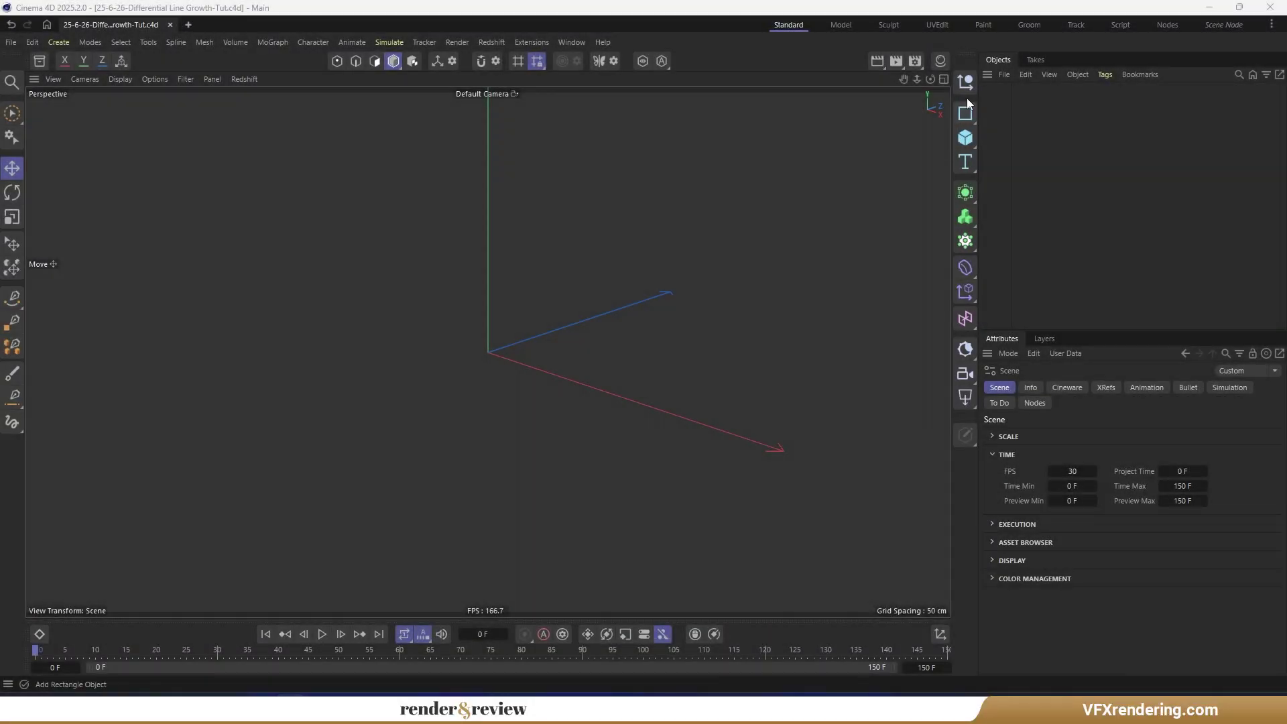
- Add a null object and rename it Initial Curve
click(965, 82)
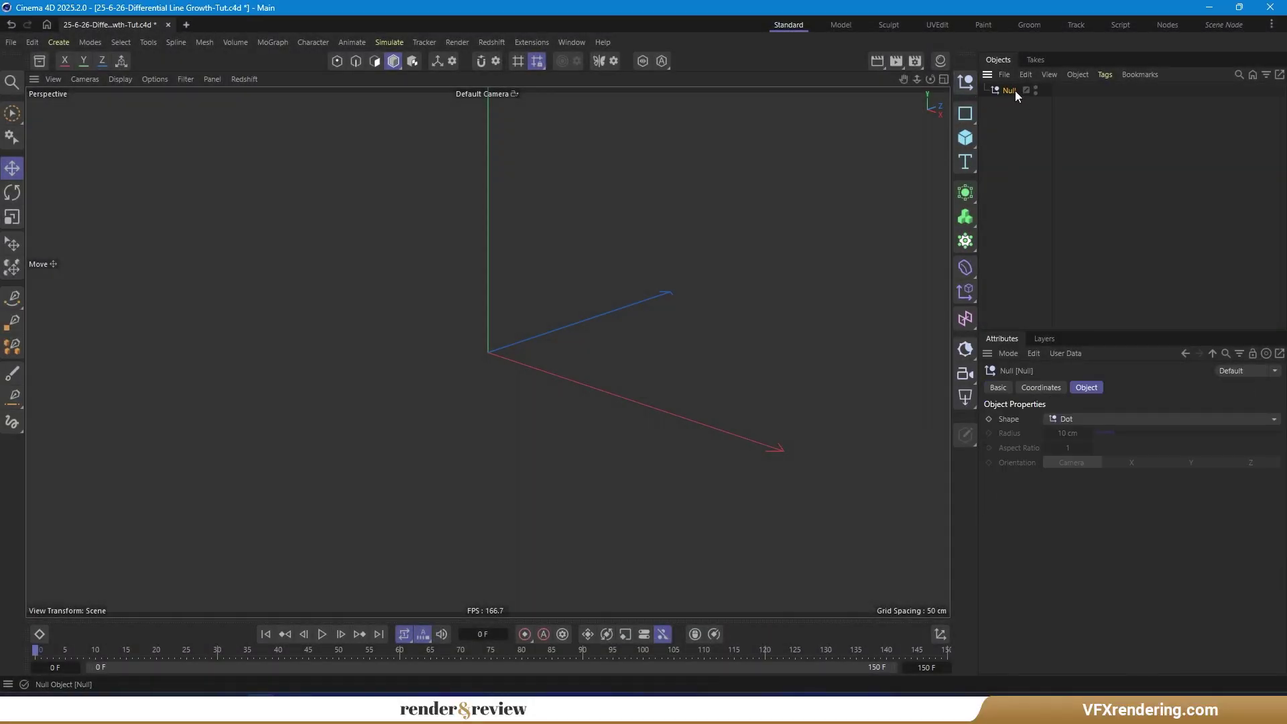
double_click(1013, 91)
text(Initial Curve)
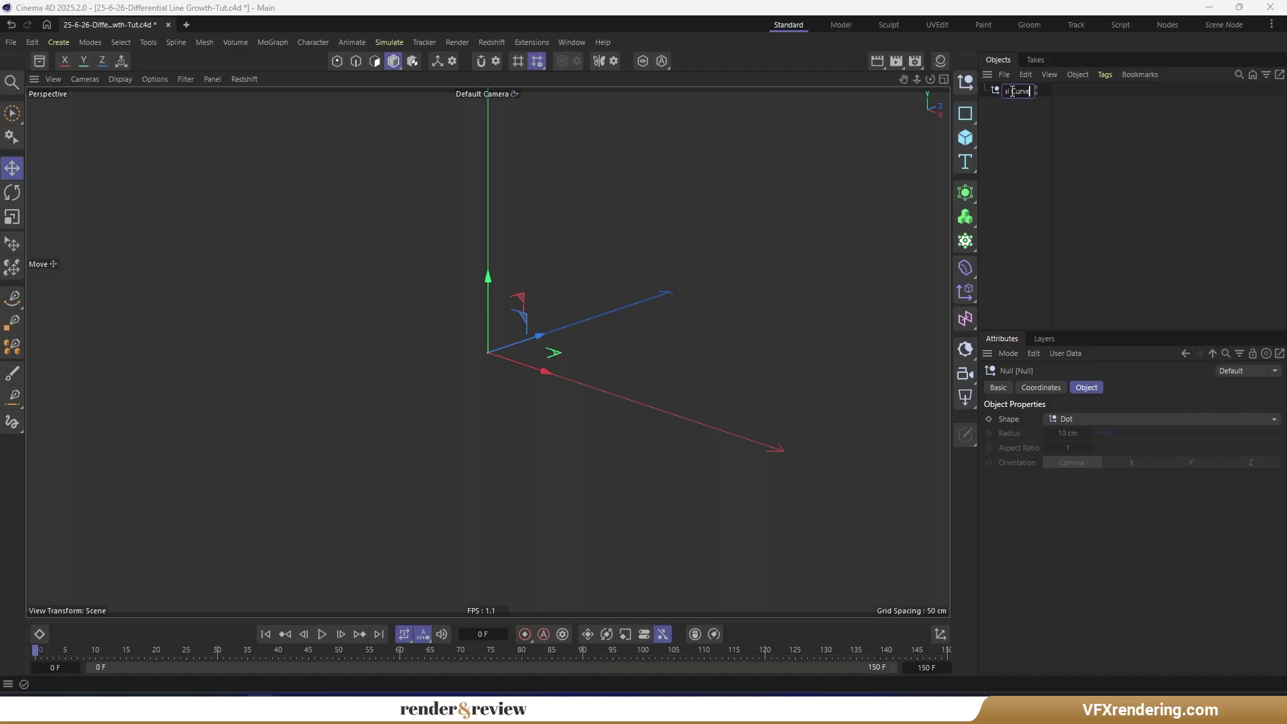
key(Return)
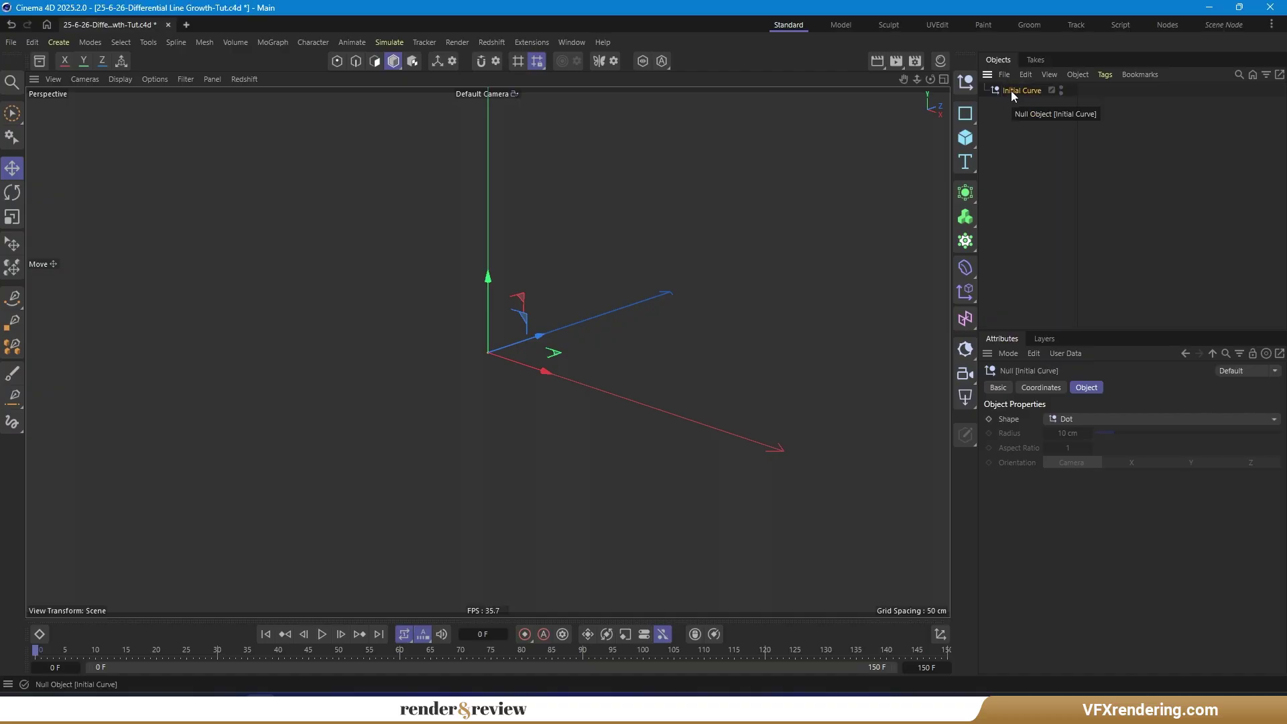
- Create a circle spline with a radius of 100 cm
click(966, 113)
click(1032, 160)
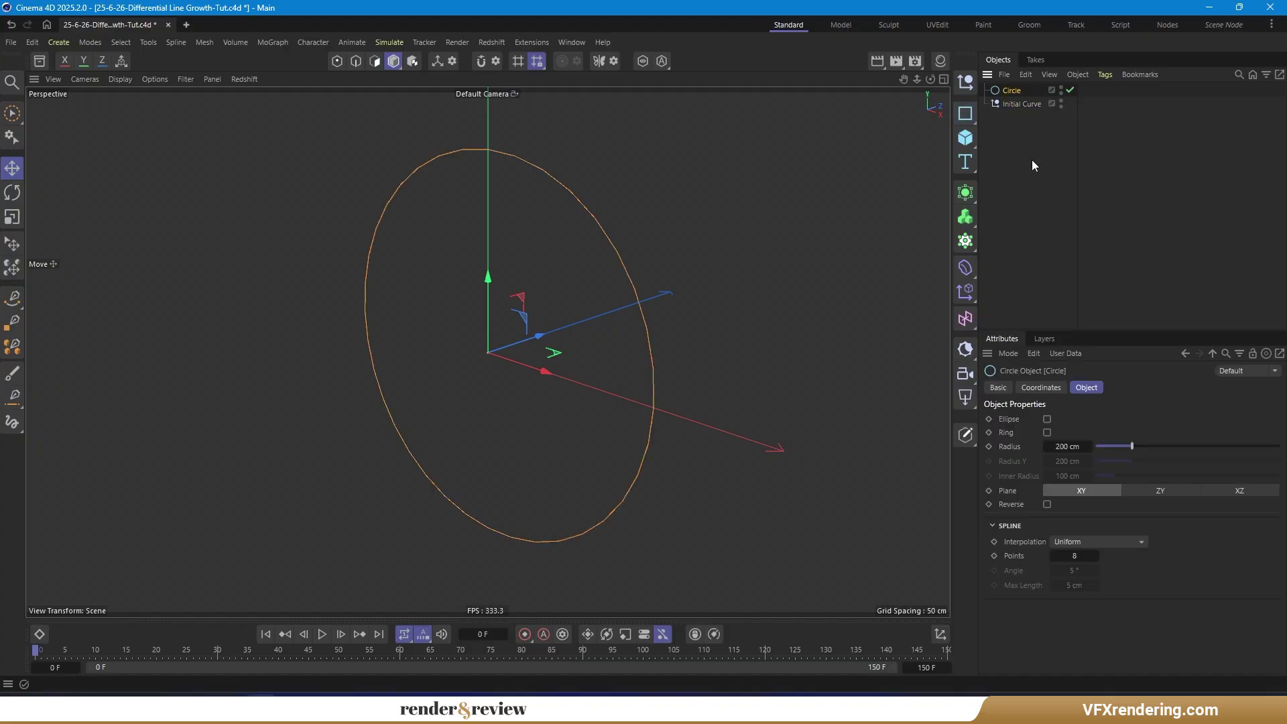
alt+drag(710, 376, 598, 290)
double_click(1068, 446)
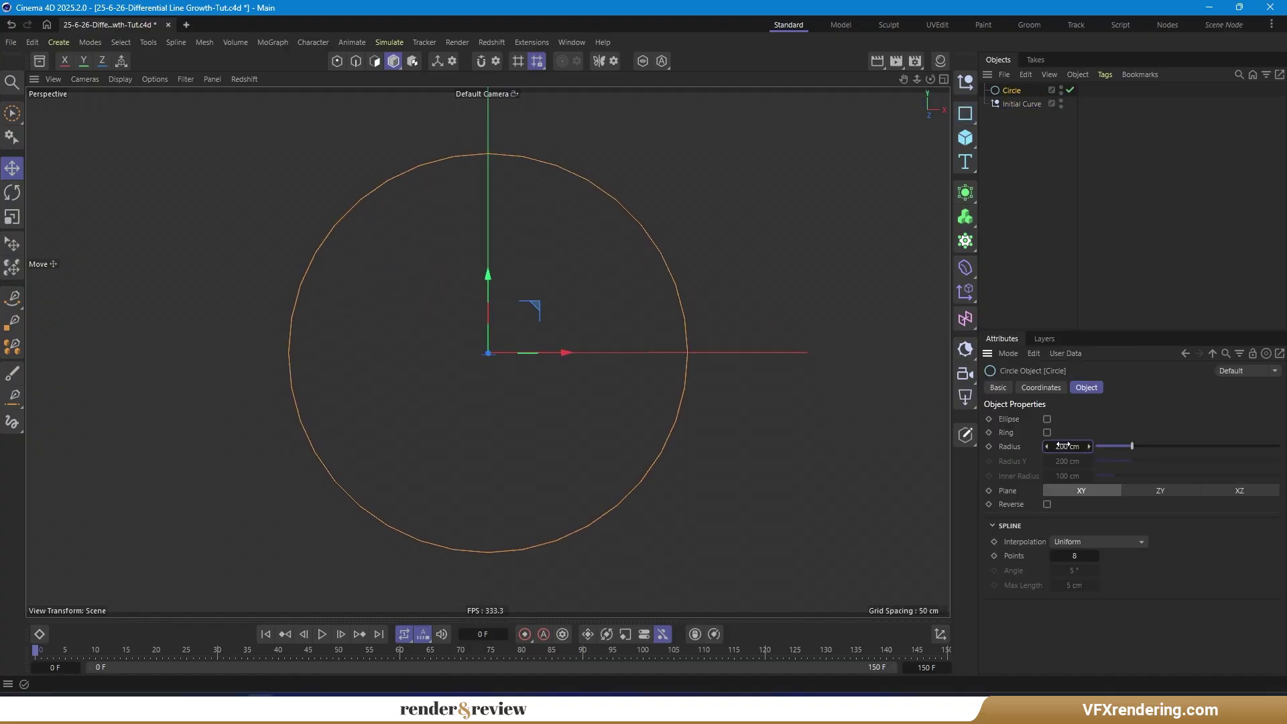
text(100)
key(Return)
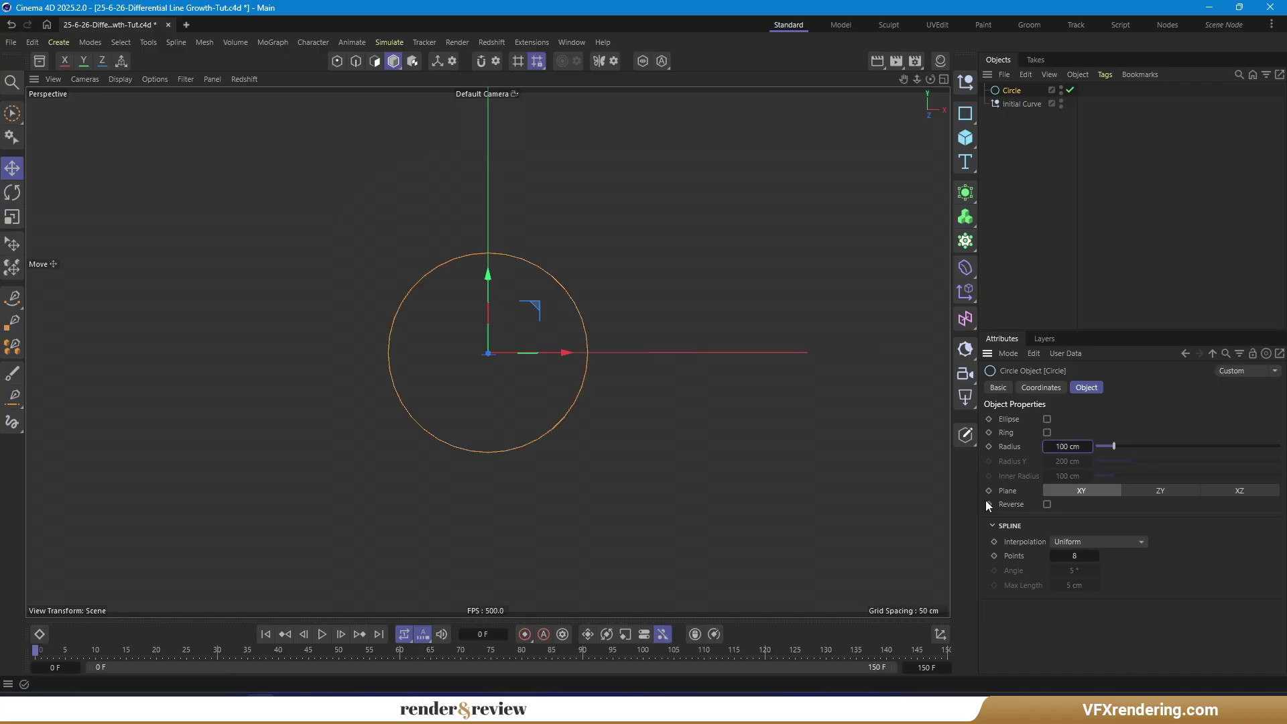
- Change the circle's interpolation to Adaptive and nest it under the Initial Curve null
click(1112, 542)
click(1130, 604)
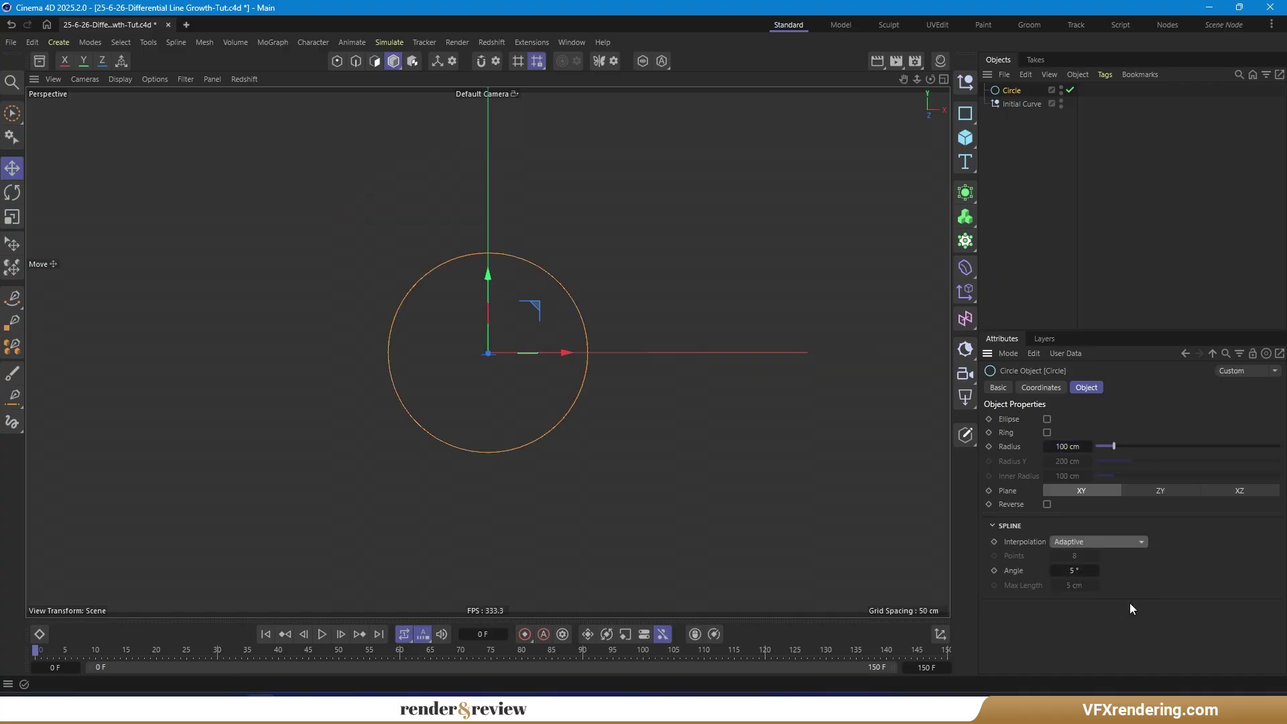
drag(1012, 90, 1022, 106)
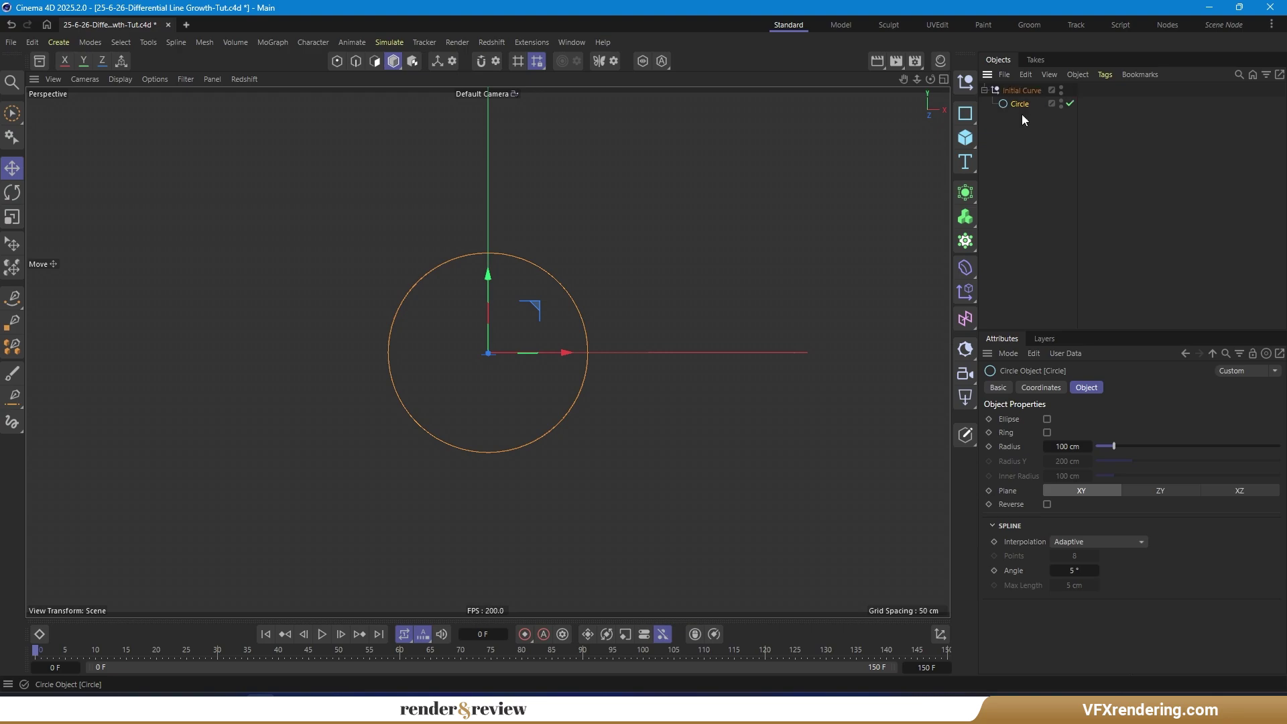
- Add a null named Setup and place it below the Initial Curve group
click(965, 82)
double_click(1014, 89)
text(Setup)
key(Return)
drag(1015, 90, 1023, 139)
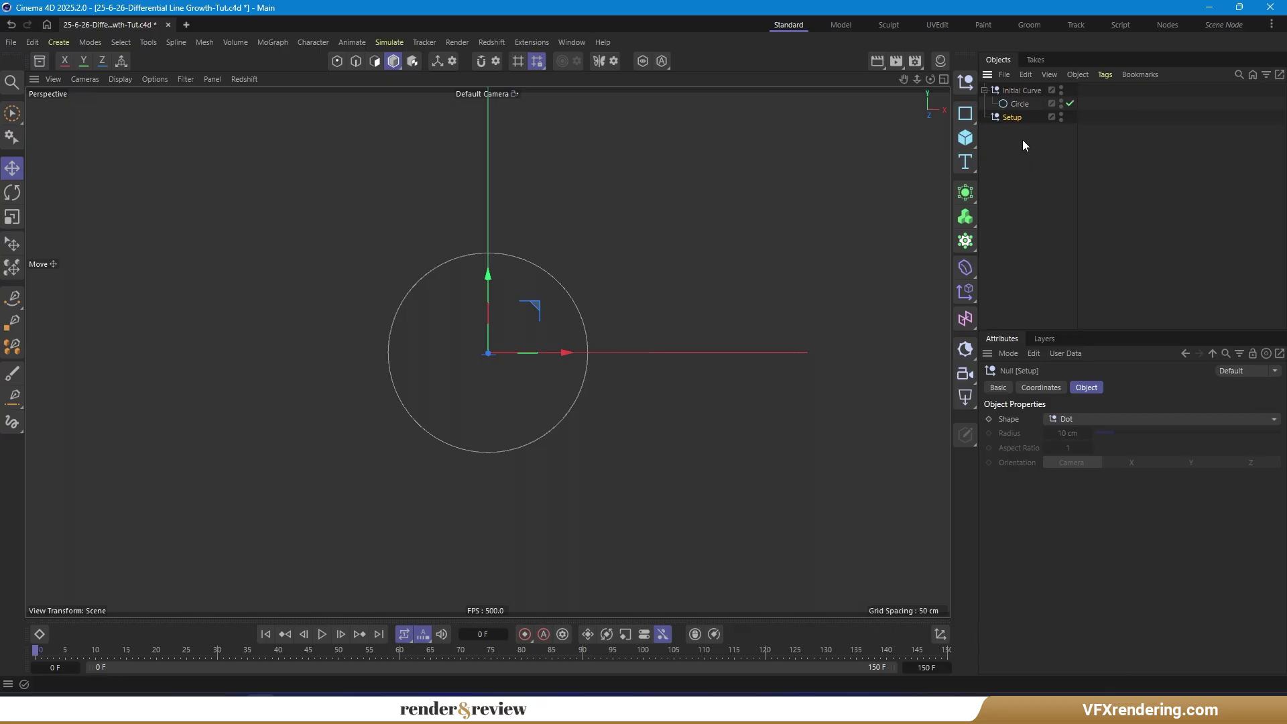
- Add a MoSpline inside the Setup null and rename it Push apart MoSpline
click(965, 240)
click(1055, 405)
drag(1018, 90, 1021, 134)
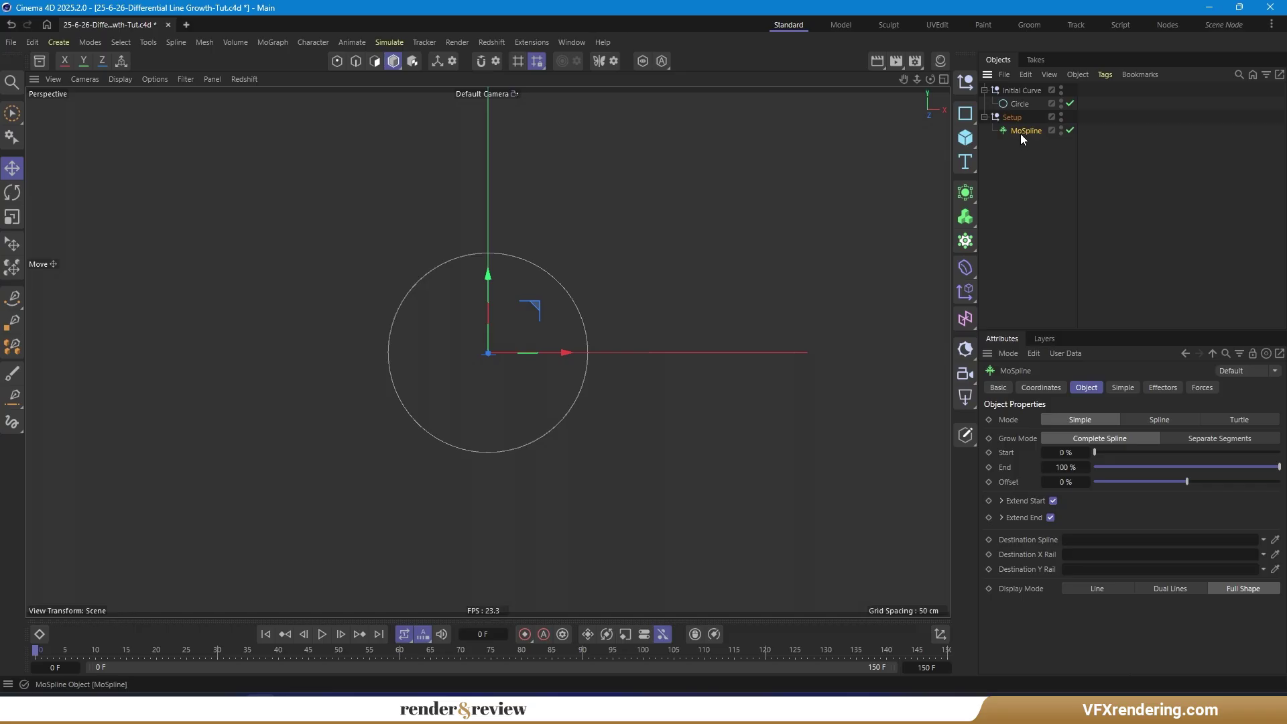
double_click(1020, 131)
text(Push)
text( apart)
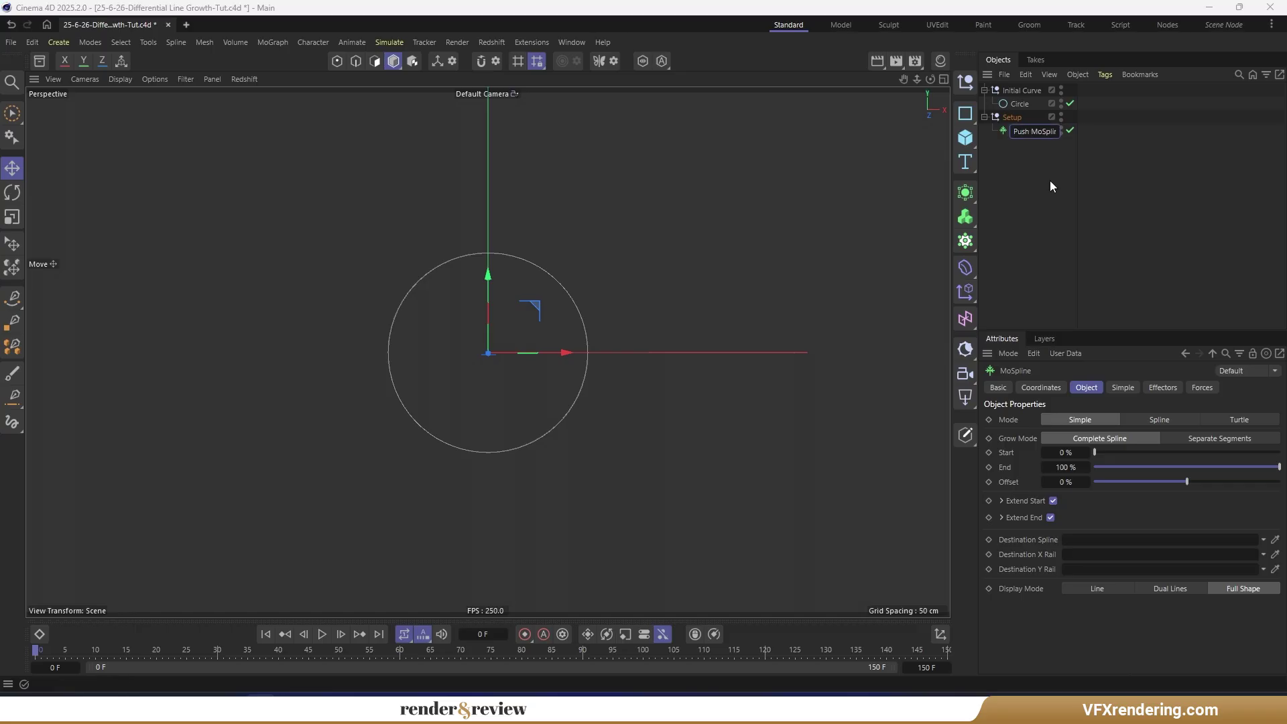
key(Return)
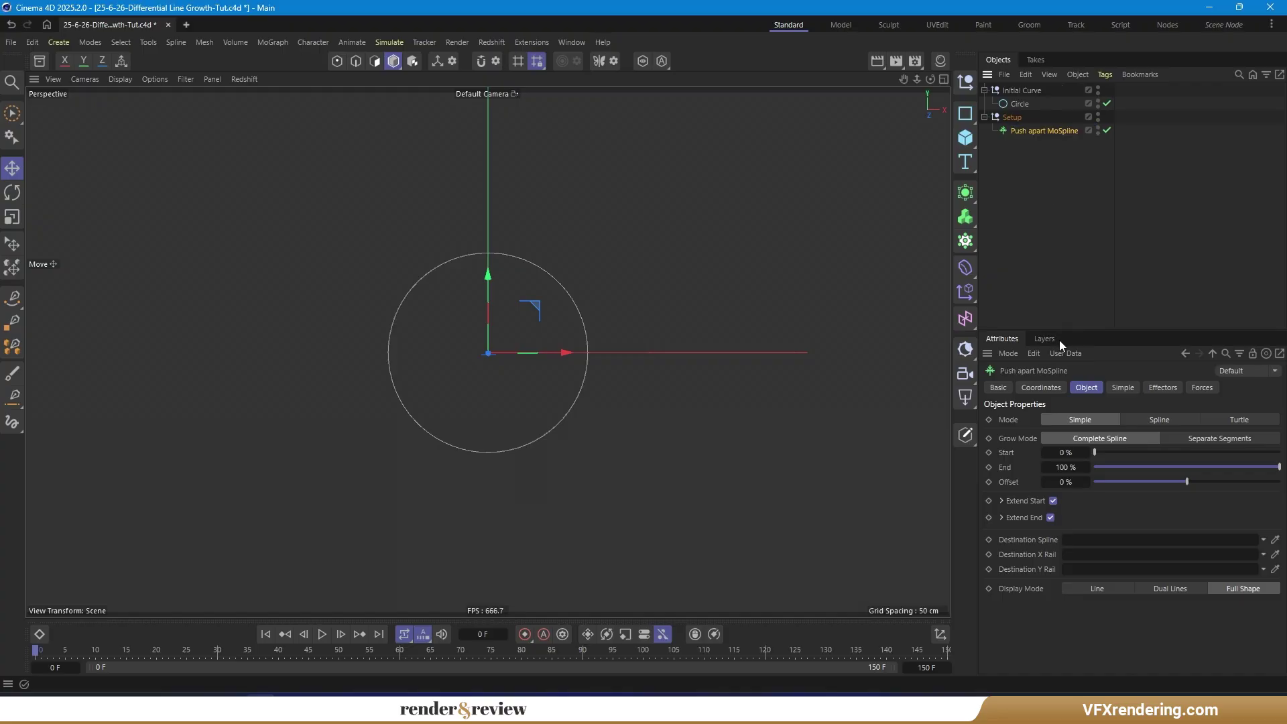
- Set the Push apart MoSpline to Line display and Spline mode, with the Circle as source spline and Step generation
click(1100, 587)
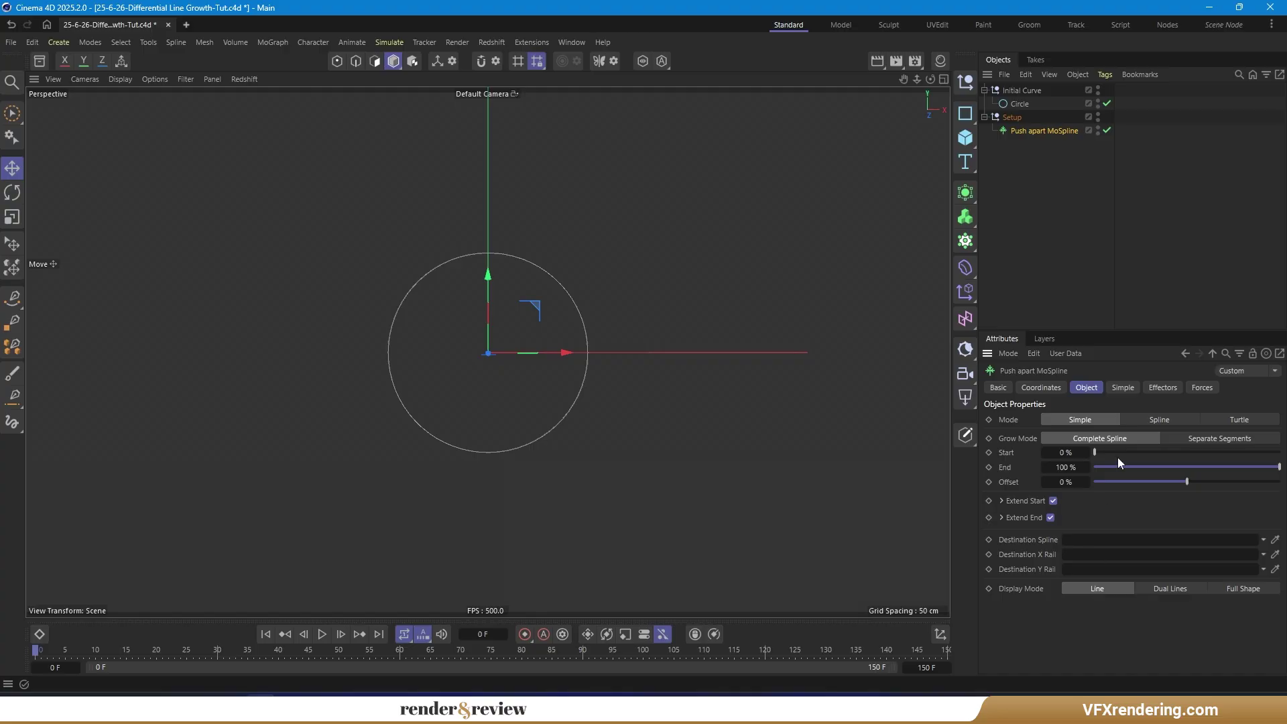
click(1148, 420)
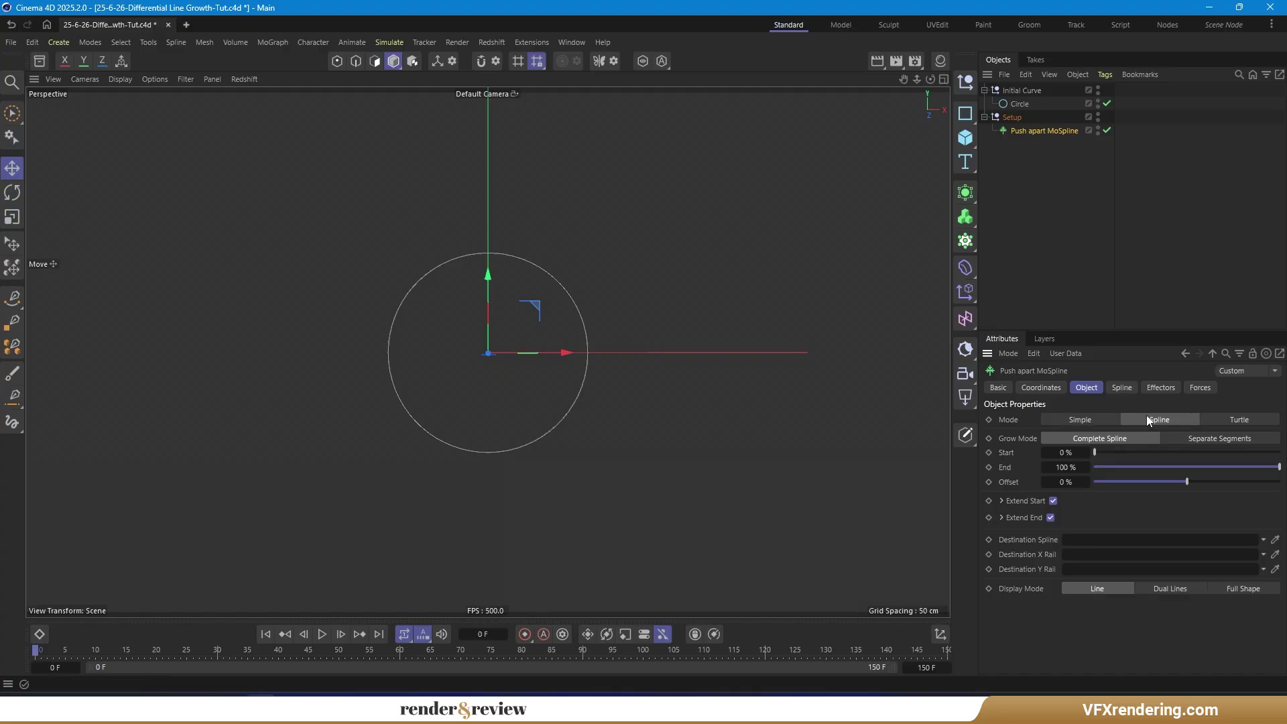
click(1126, 388)
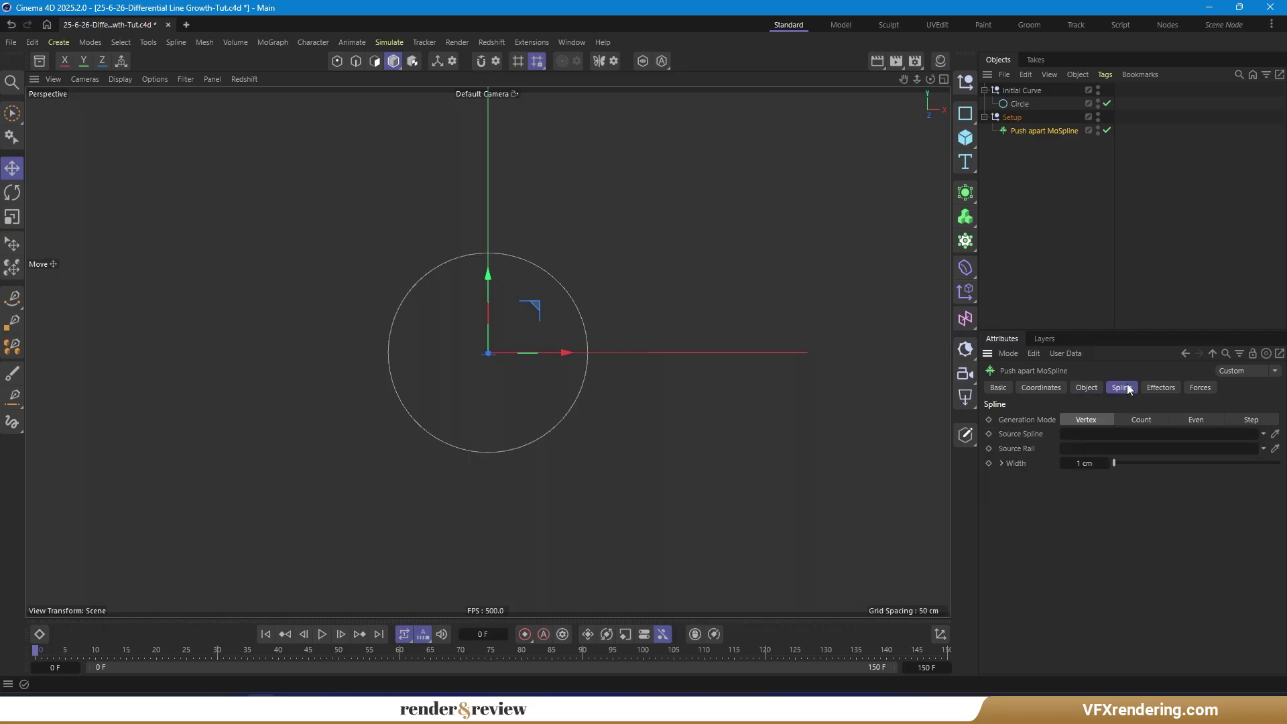
drag(1020, 104, 1088, 434)
click(1242, 419)
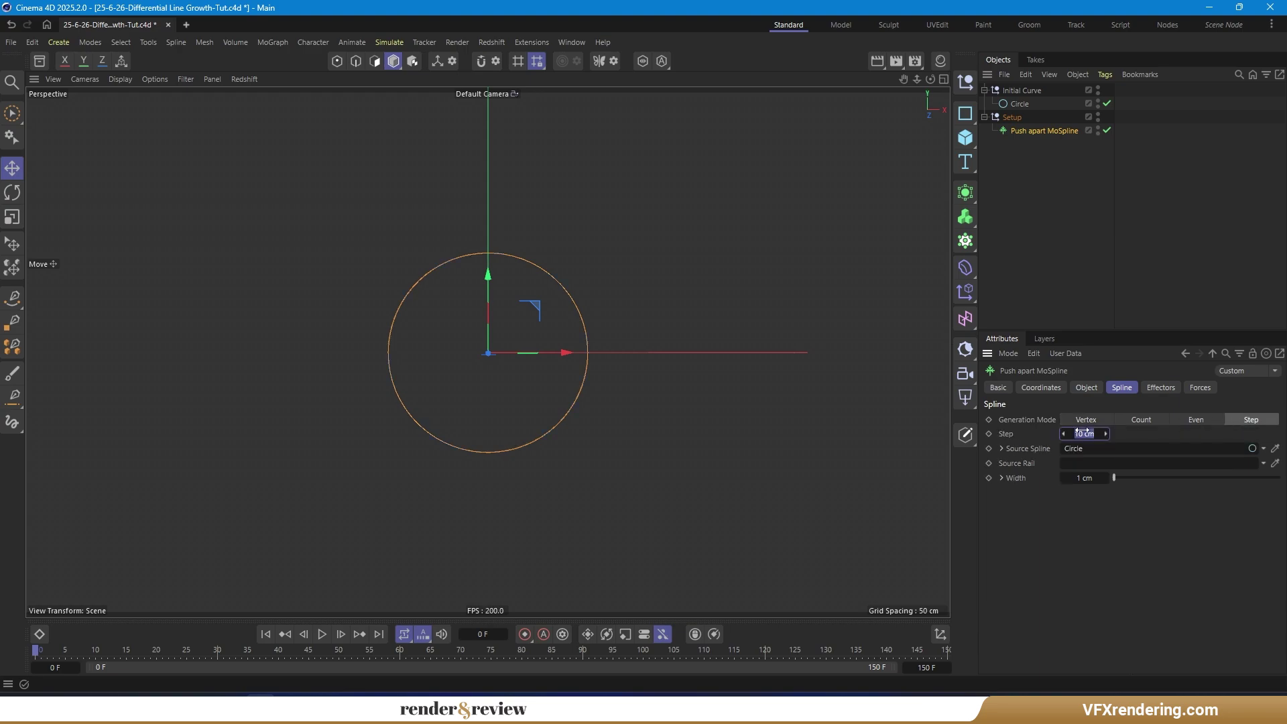
- Switch the Push apart MoSpline's display mode to Full Shape and deselect it
click(1086, 388)
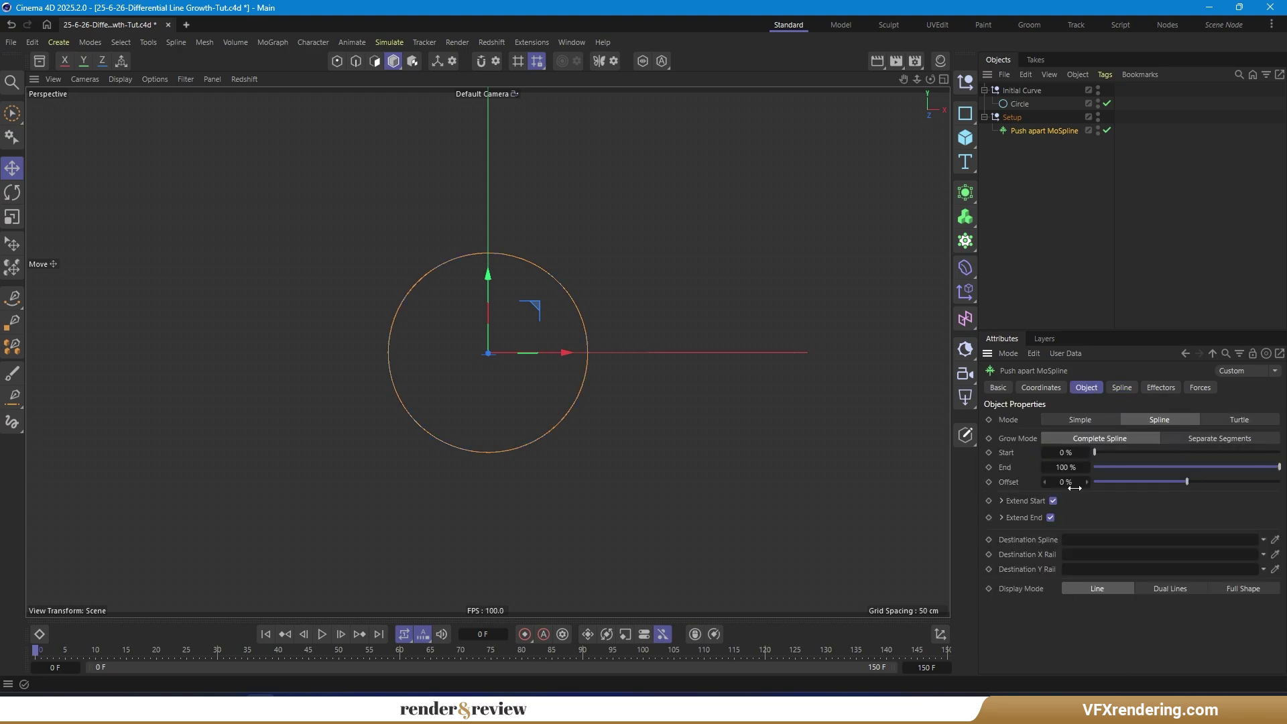
click(1234, 588)
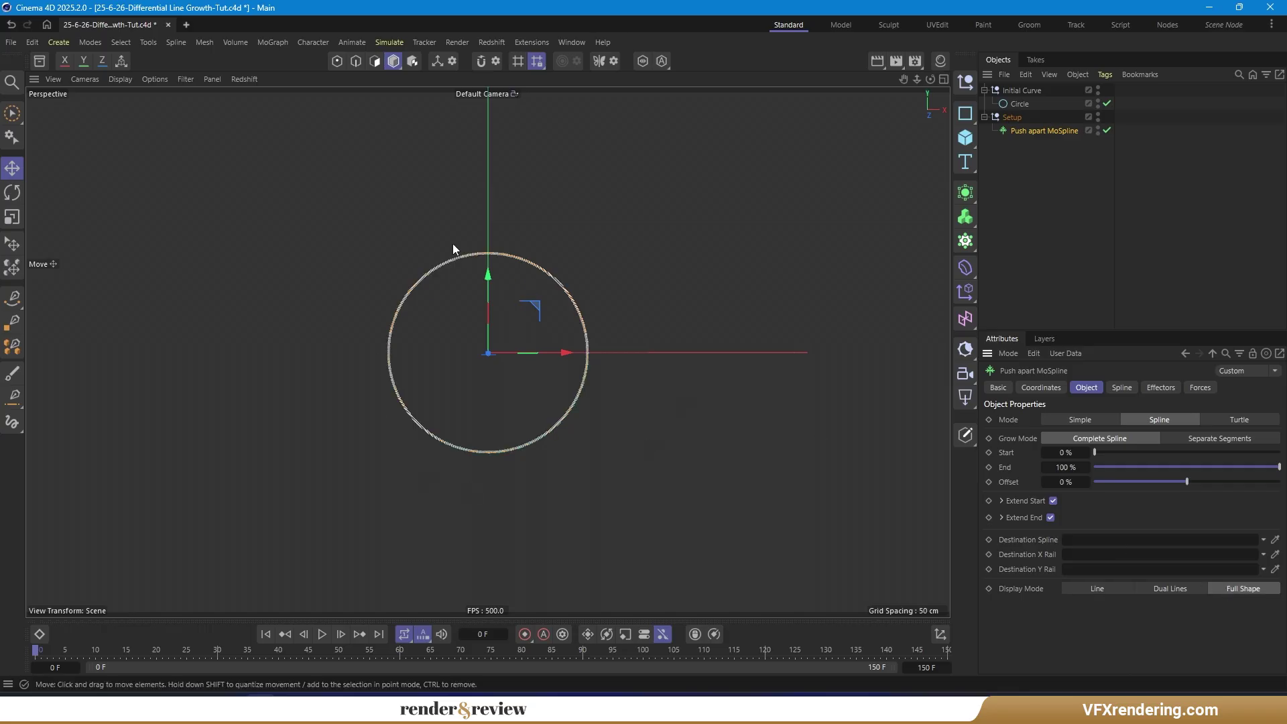
click(1020, 153)
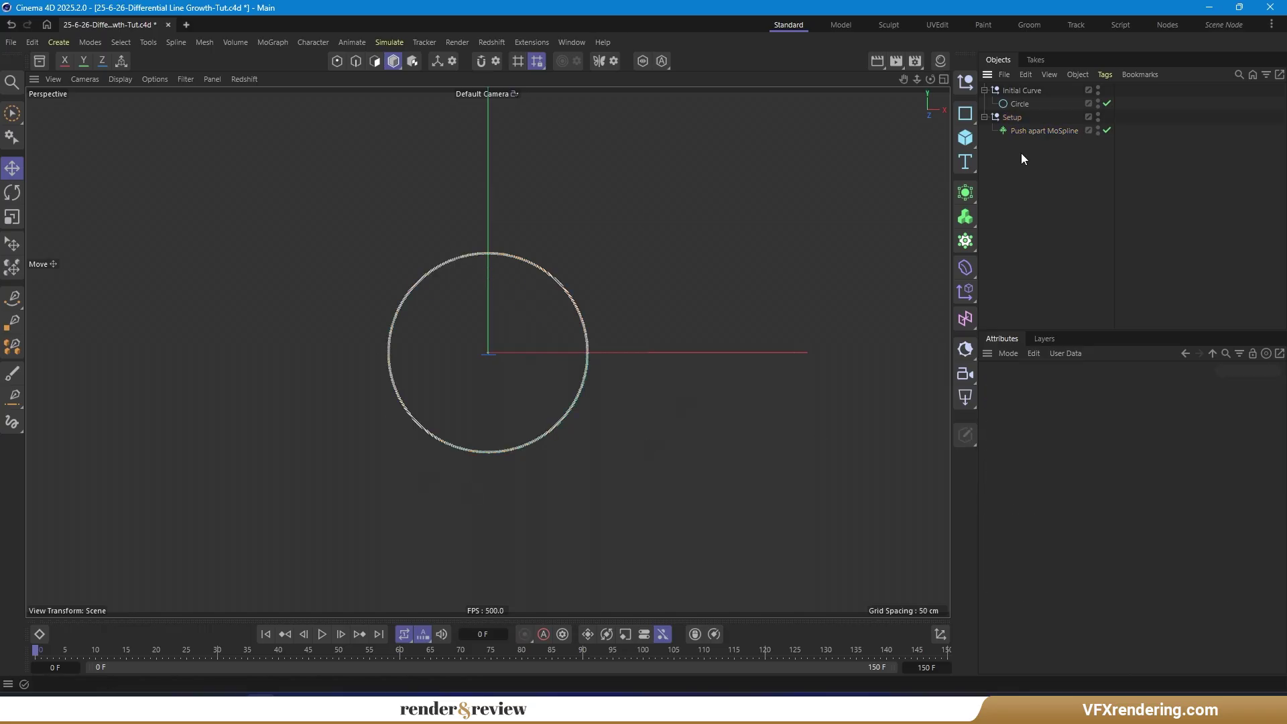
- Add a second MoSpline under Setup, below the Push apart MoSpline, and rename it Result MoSpline
drag(971, 243, 1020, 366)
drag(1018, 90, 1045, 157)
double_click(1019, 144)
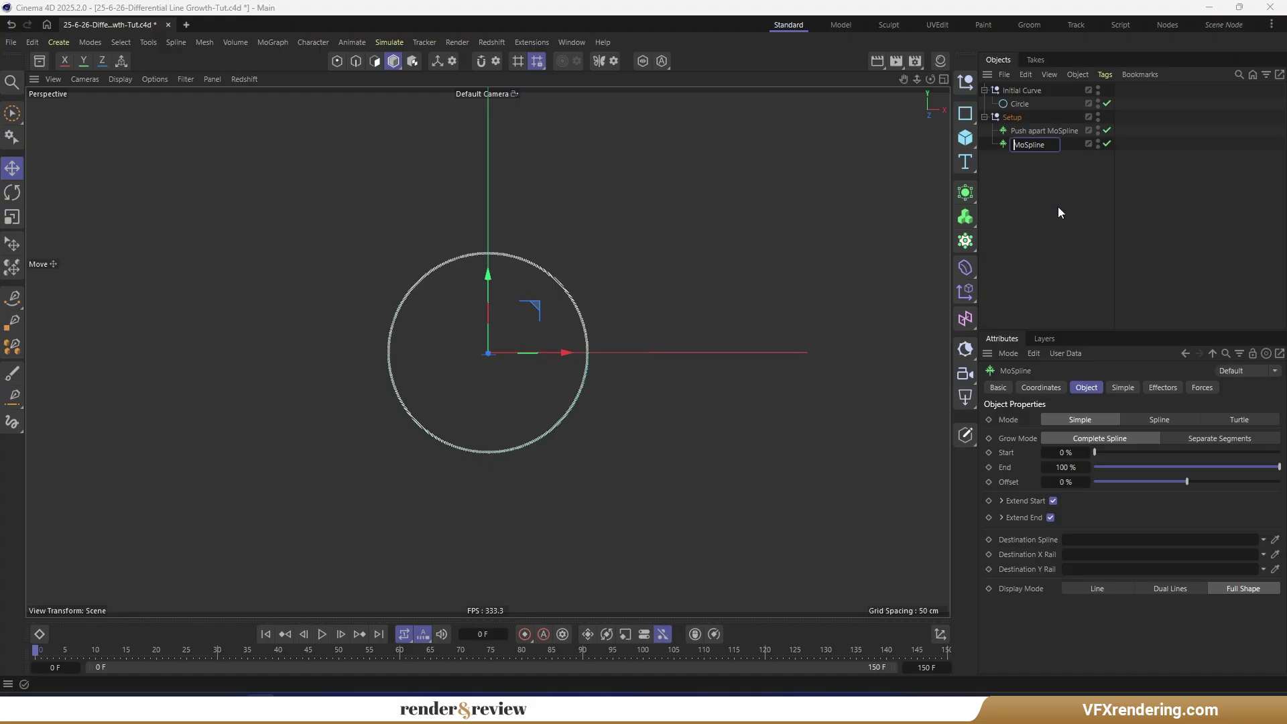
key(Home)
text(Result)
key(Return)
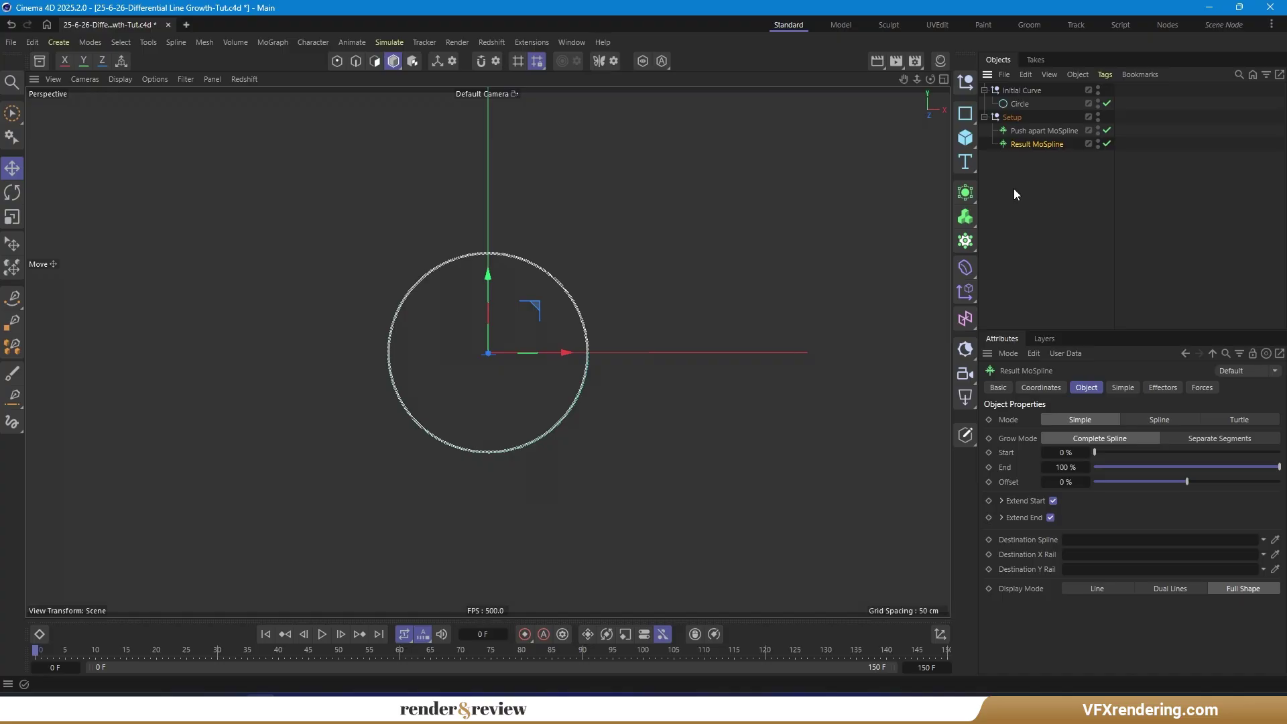
- Set the Result MoSpline to Line display and Spline mode, with the Push apart MoSpline as its source spline
click(1098, 589)
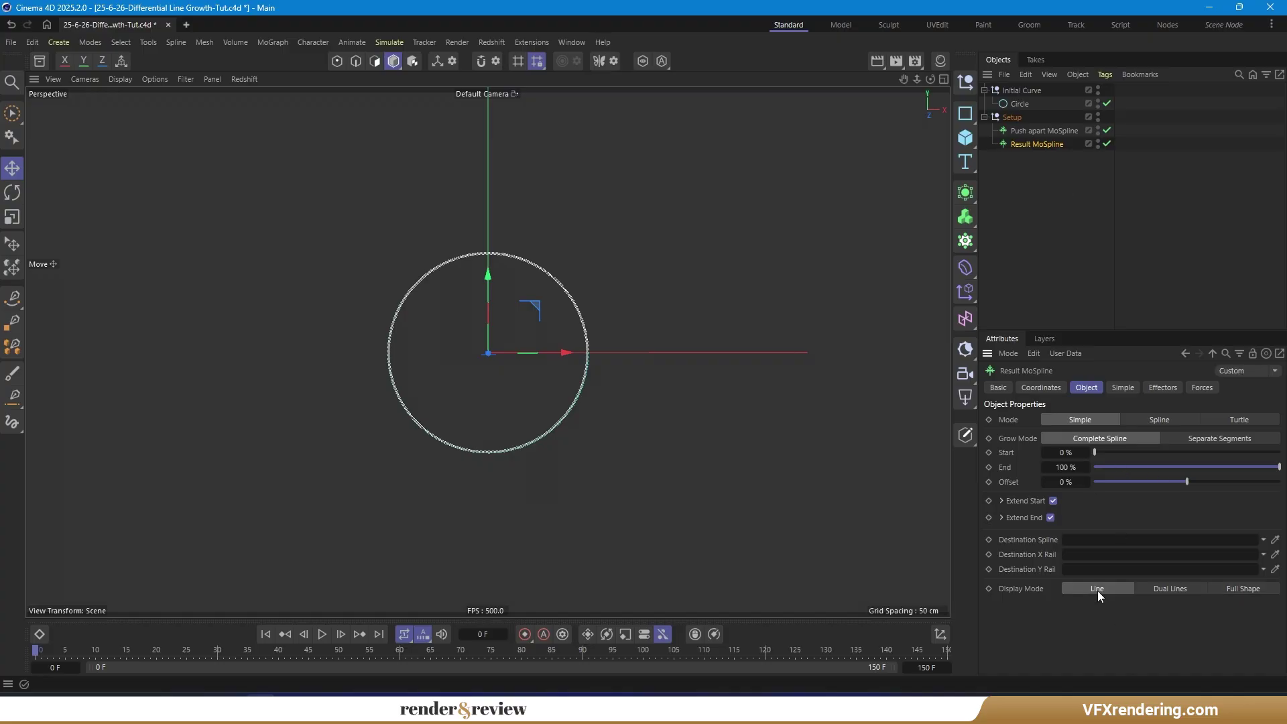
click(1157, 419)
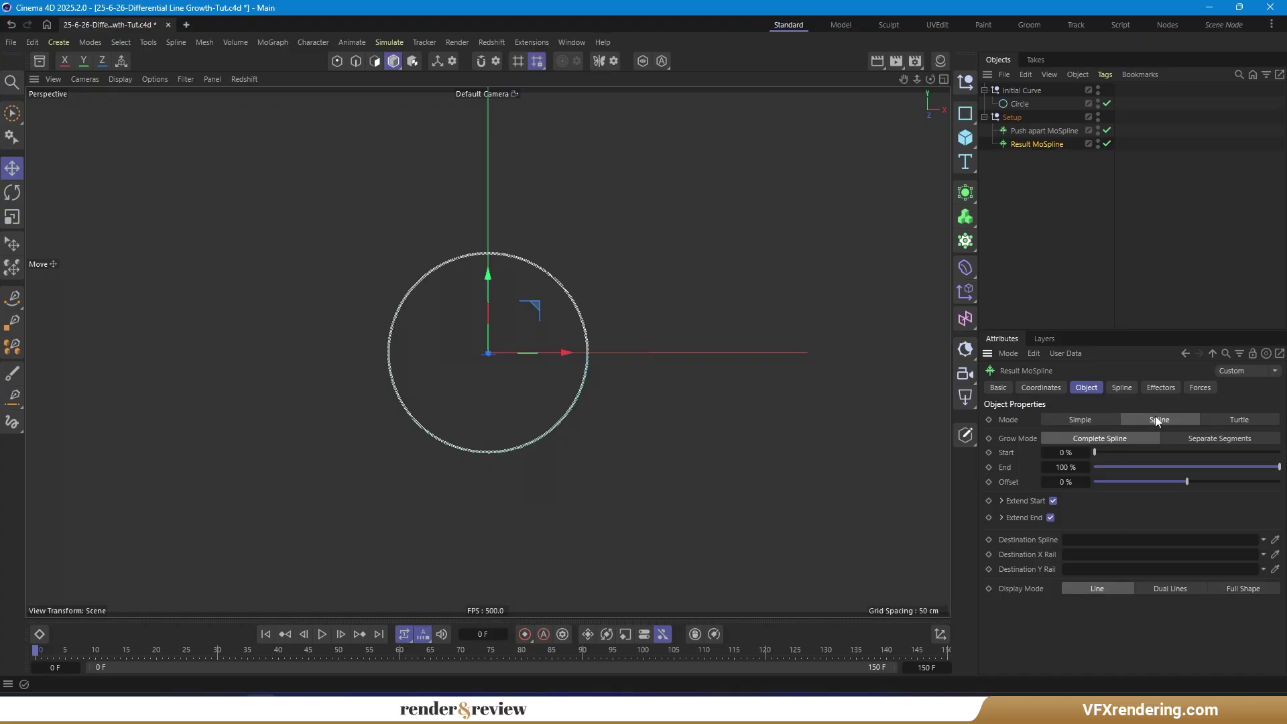
click(1121, 387)
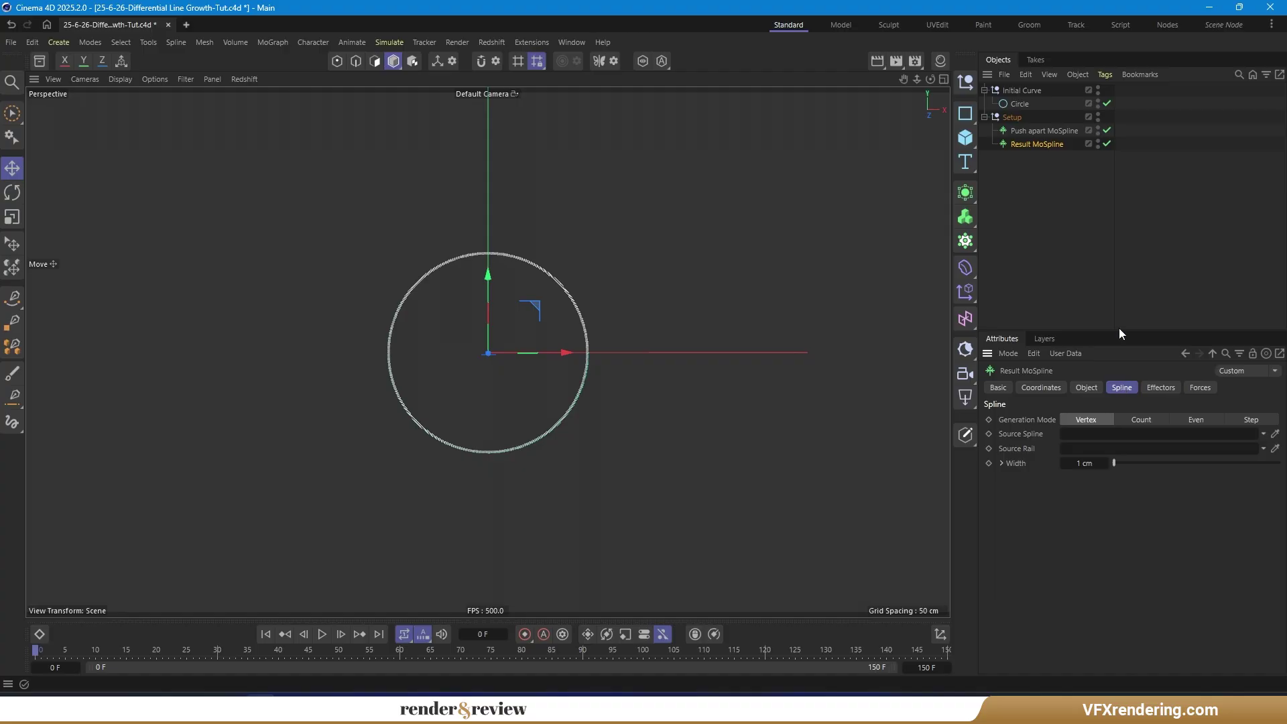
drag(1060, 128, 1114, 437)
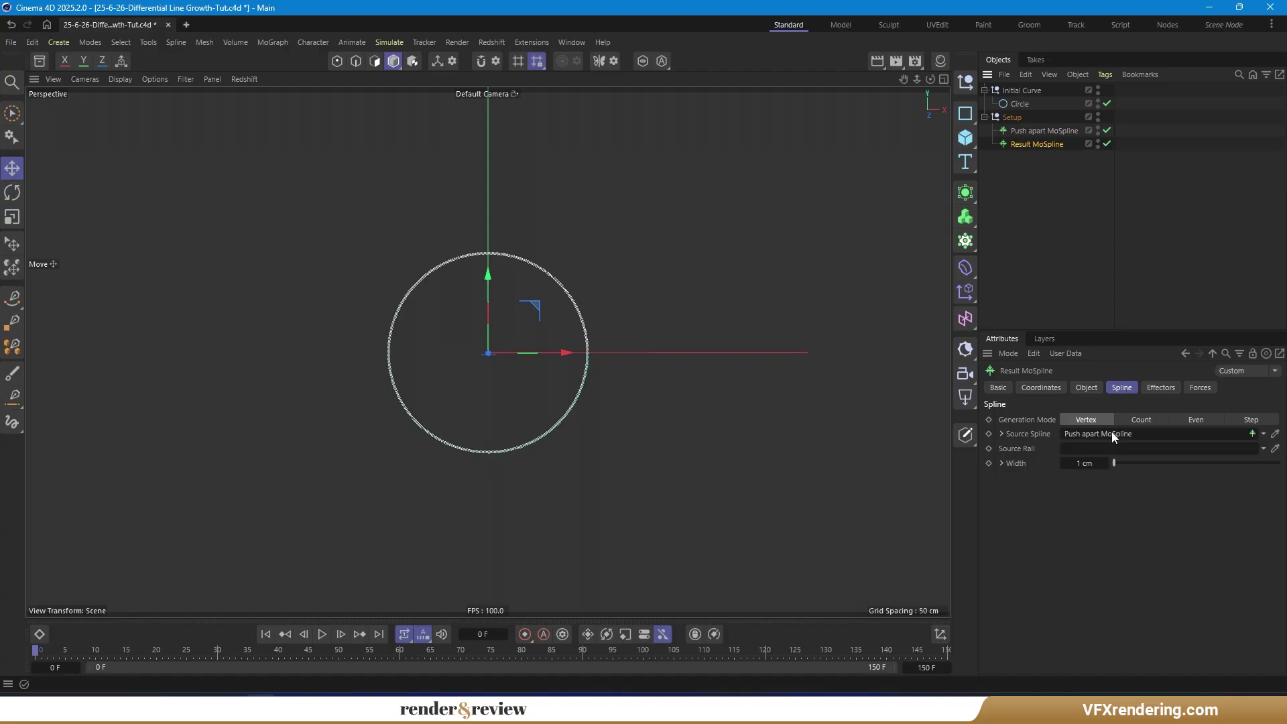
click(1091, 388)
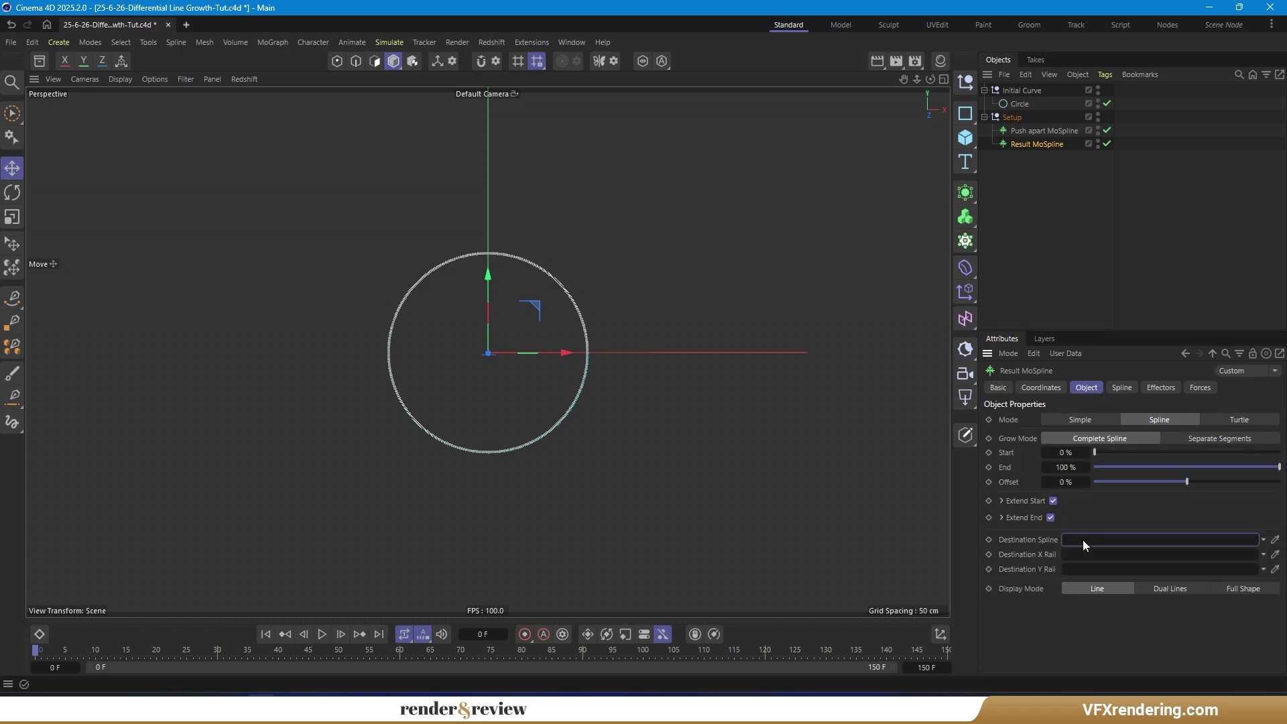
- Add a null object and rename it Result
click(965, 82)
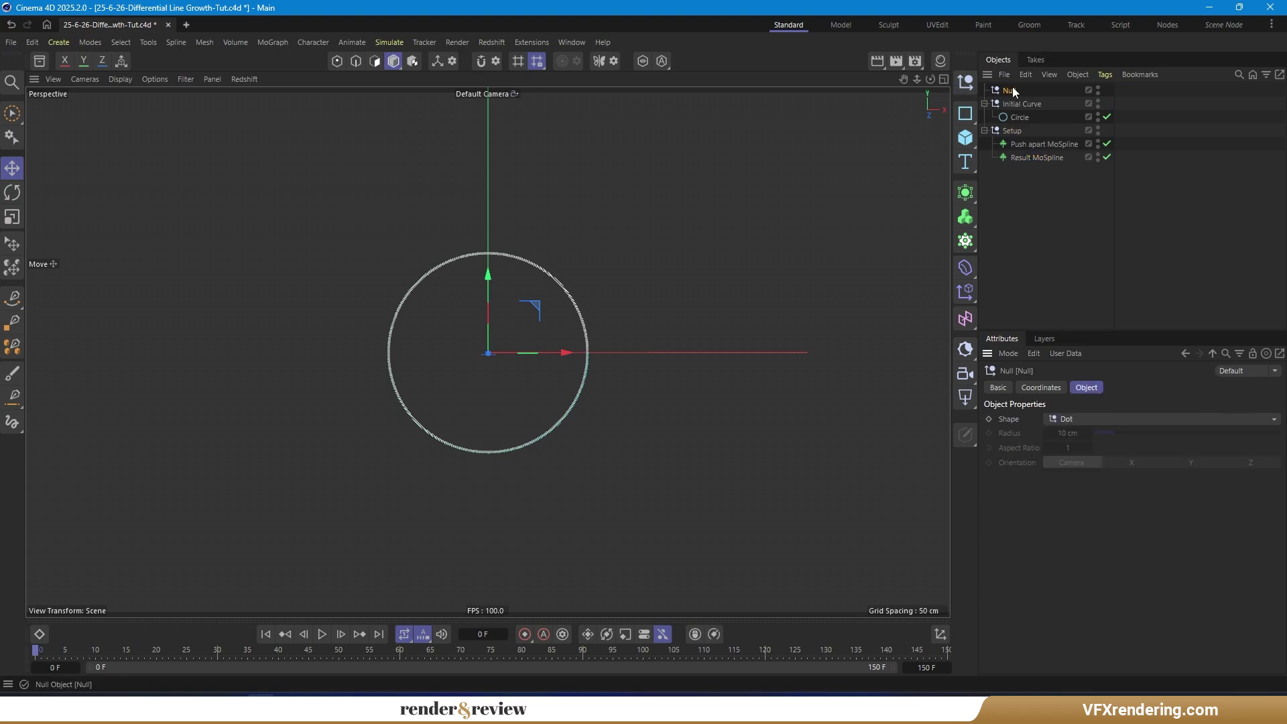
double_click(1012, 90)
text(Resu)
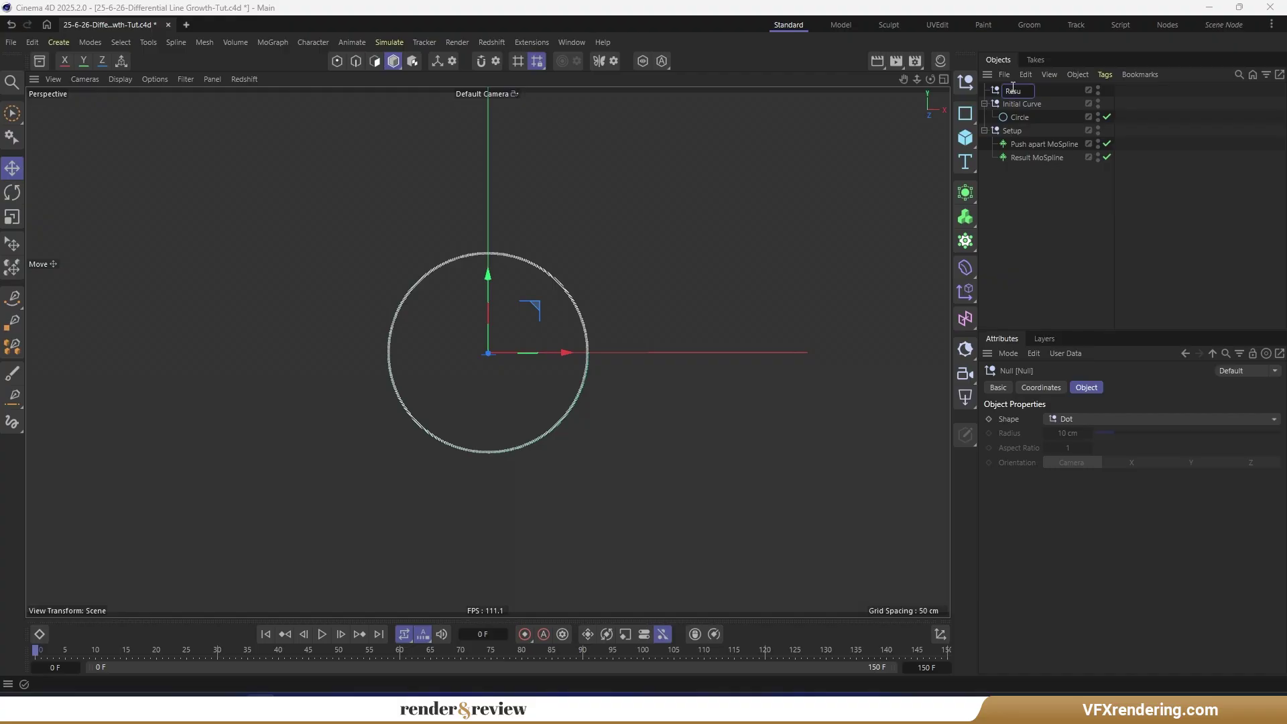
text(lt)
key(Return)
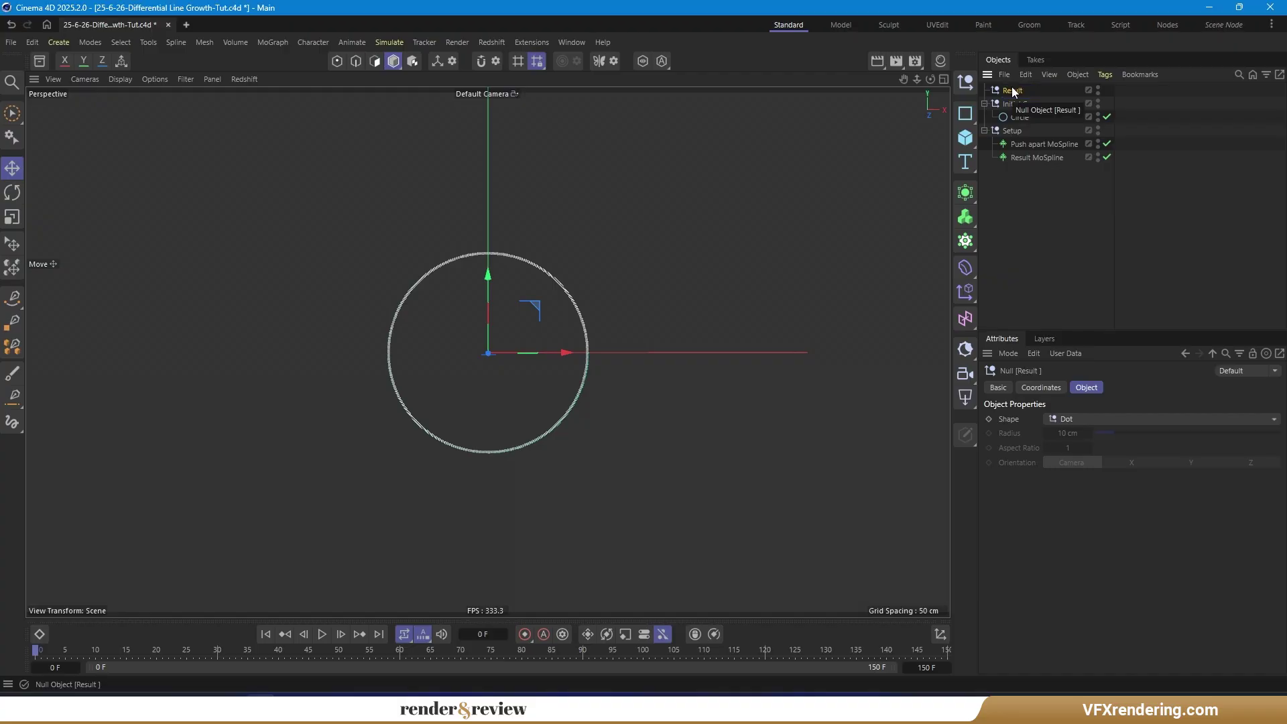
- Create an empty spline and name it Resul curve
click(969, 116)
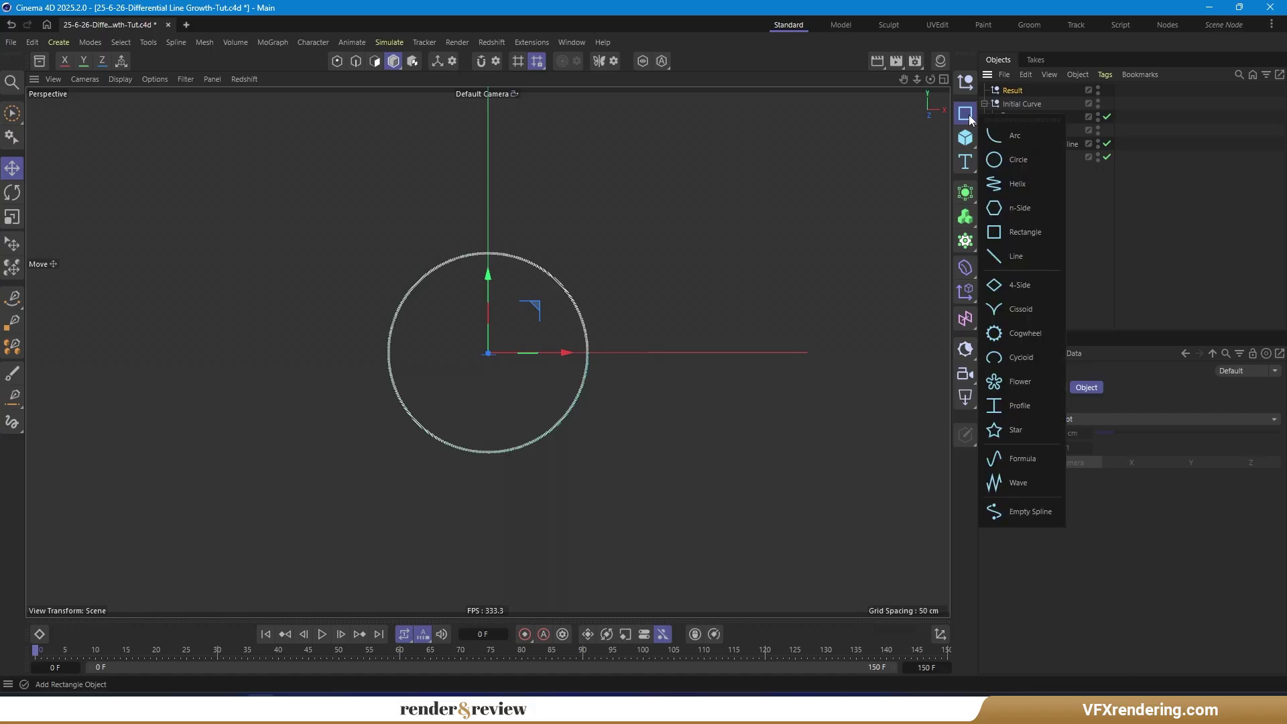
click(1027, 511)
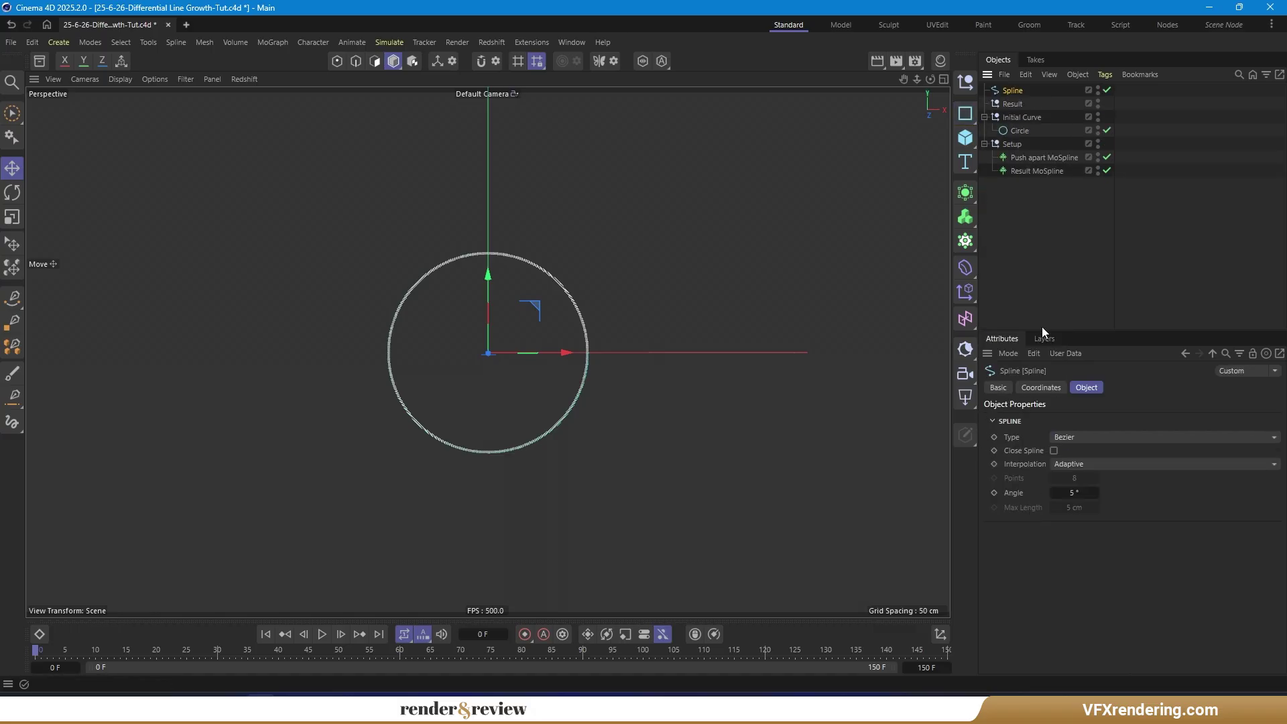
double_click(1004, 91)
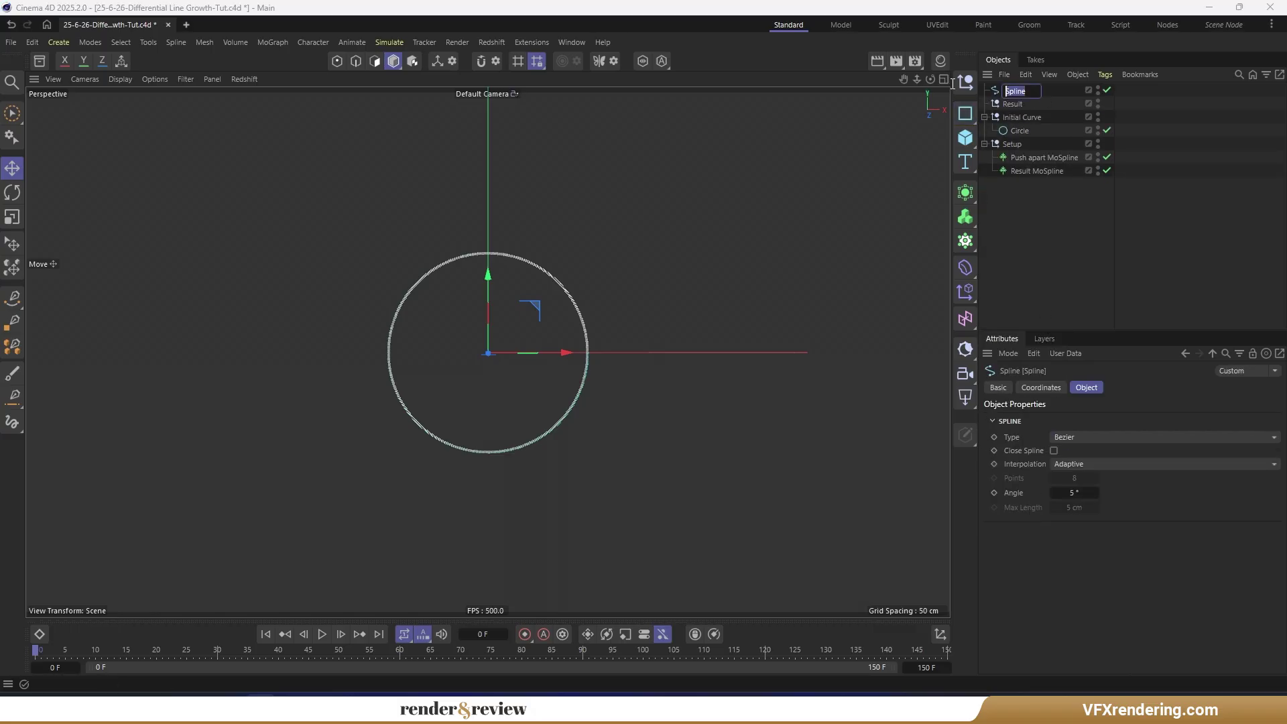
text(Resul curve)
key(Return)
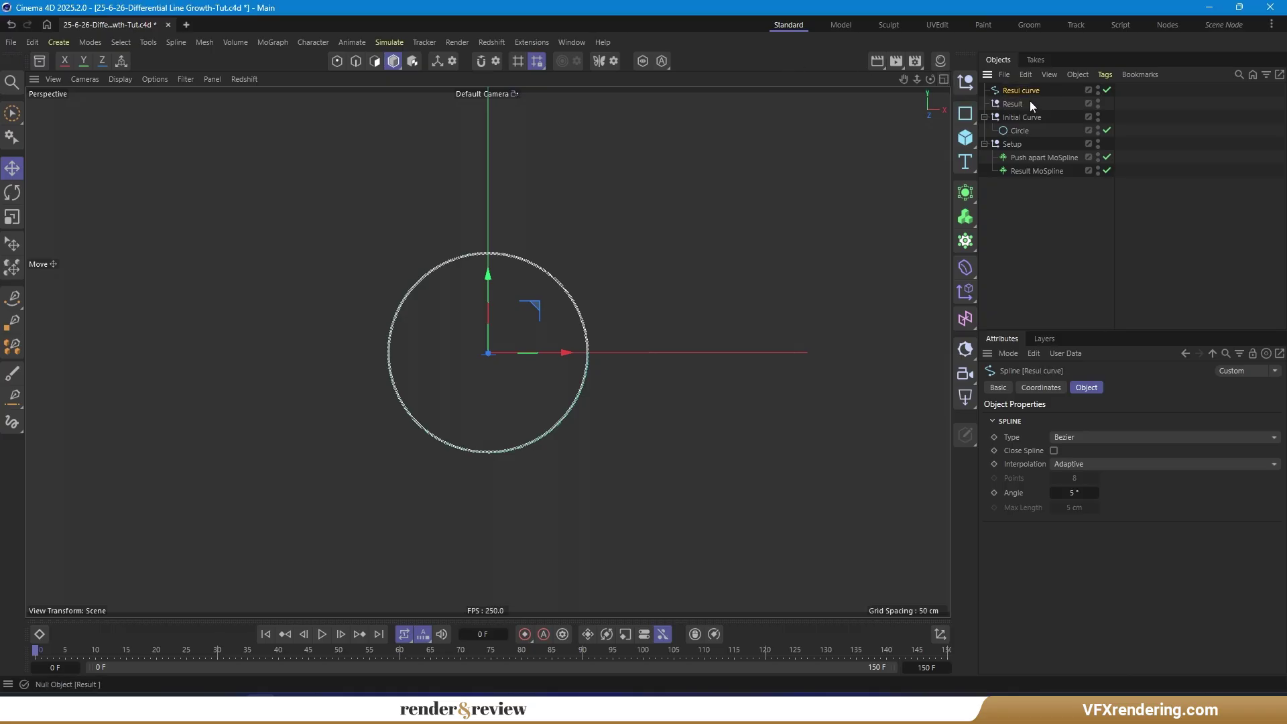
- Nest Resul curve under the Result null below Setup, and assign it as the Result MoSpline's destination spline
drag(1022, 90, 985, 197)
click(1048, 146)
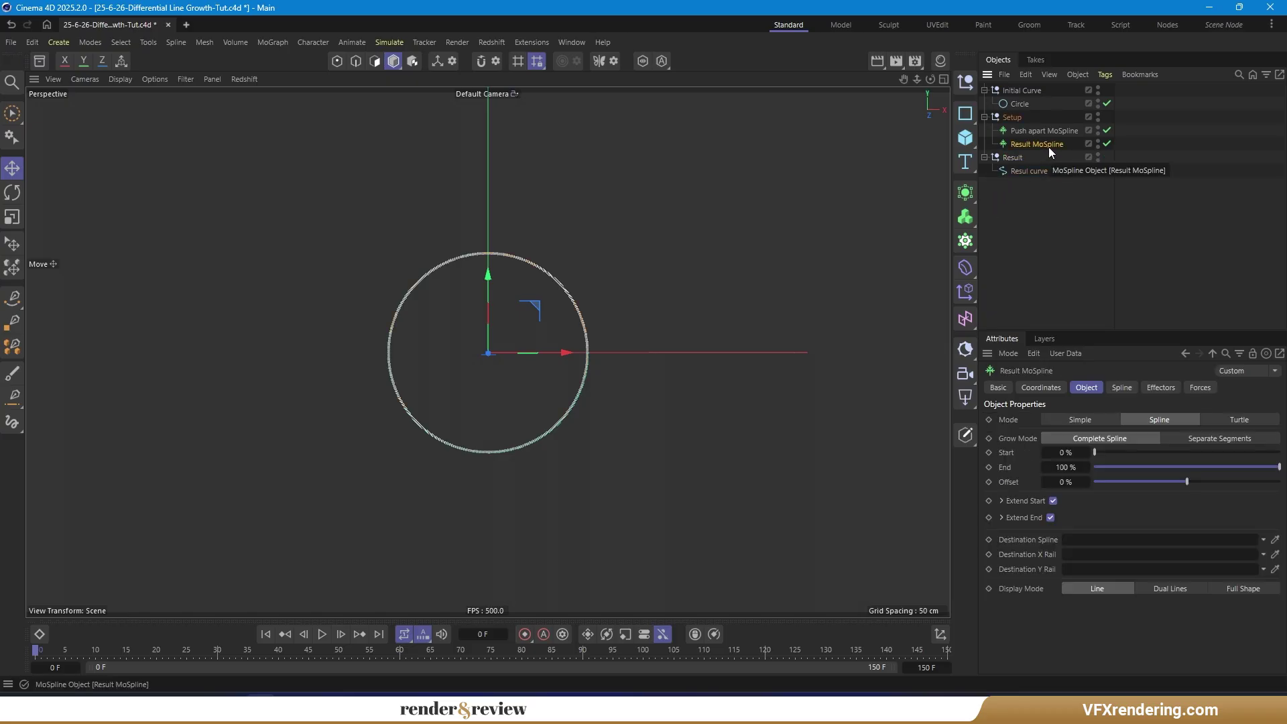
drag(1030, 172, 1096, 539)
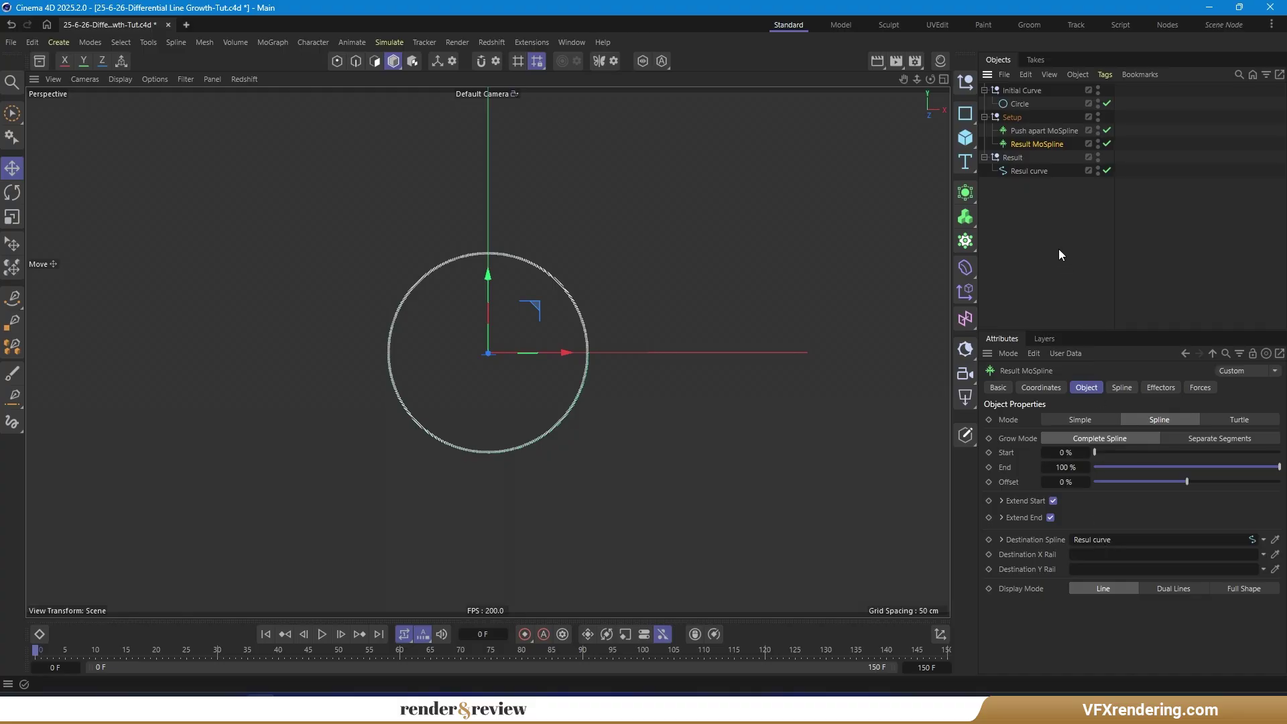
- Add a Push Apart effector under the Push apart MoSpline
click(1038, 131)
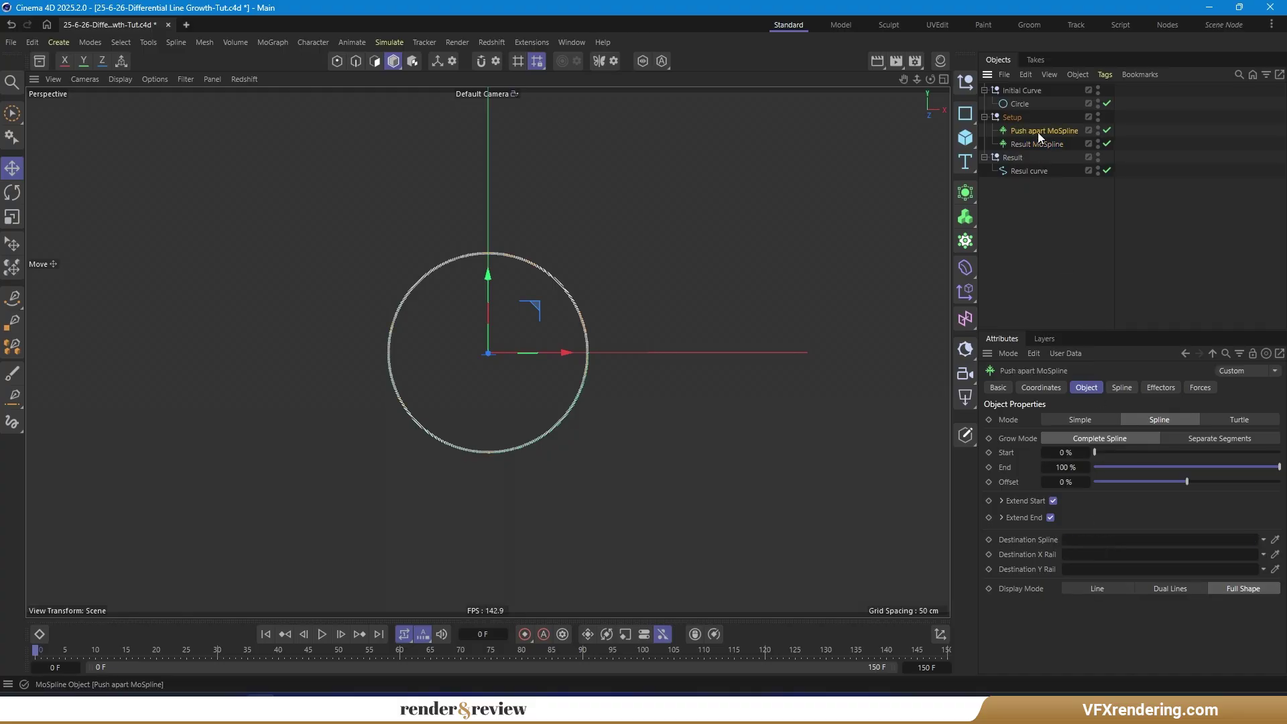
click(967, 297)
click(1094, 357)
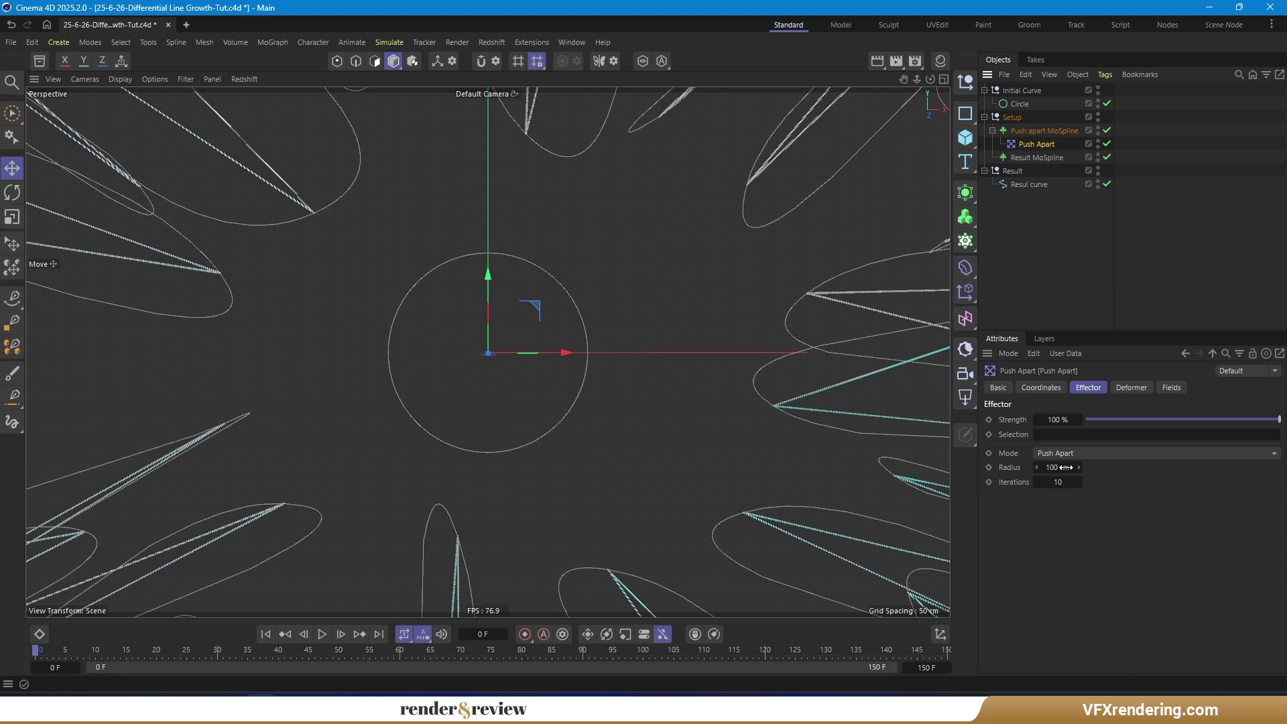
click(1046, 132)
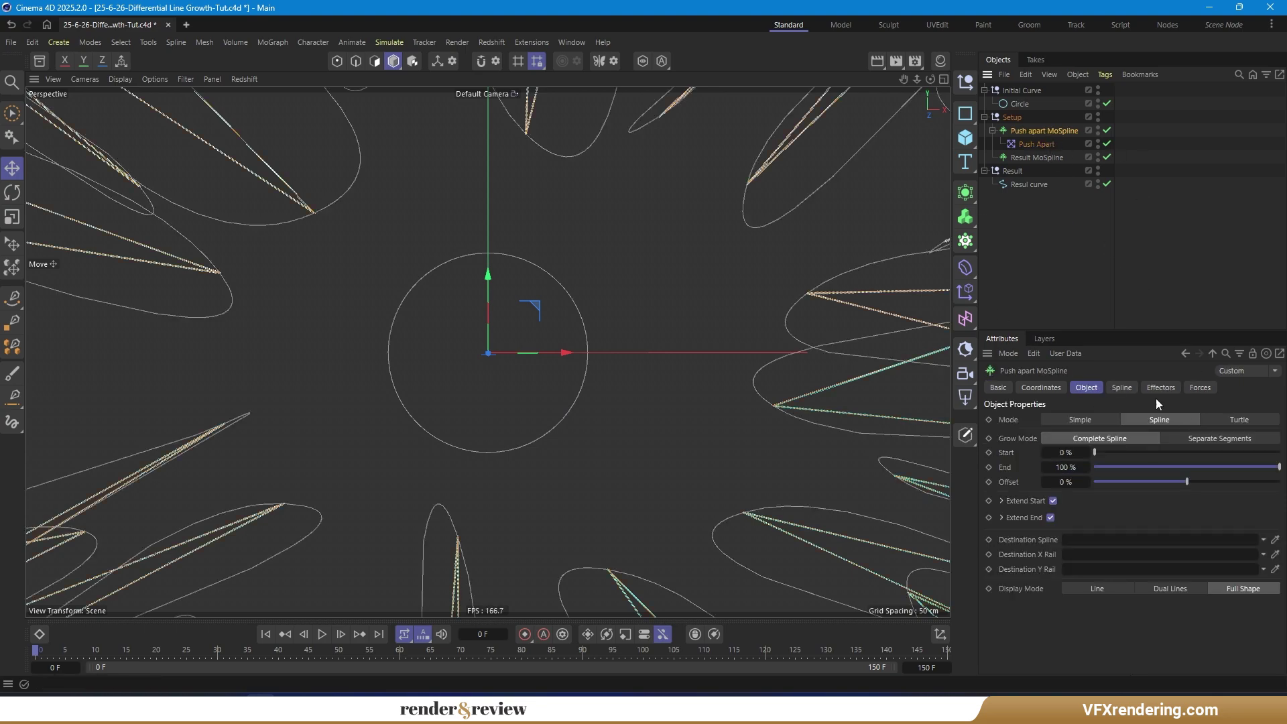
- Set the Push Apart effector's radius to 4 cm and its strength to 50%
click(1038, 144)
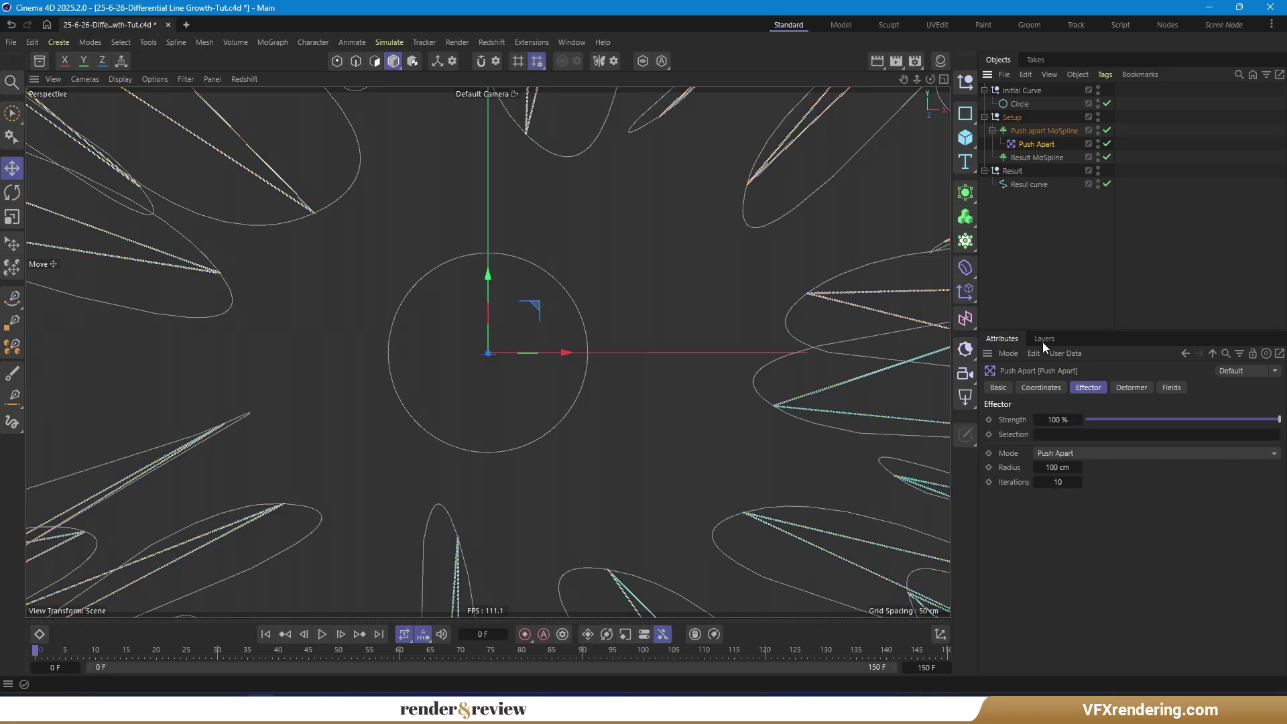
double_click(1059, 467)
text(4)
key(Return)
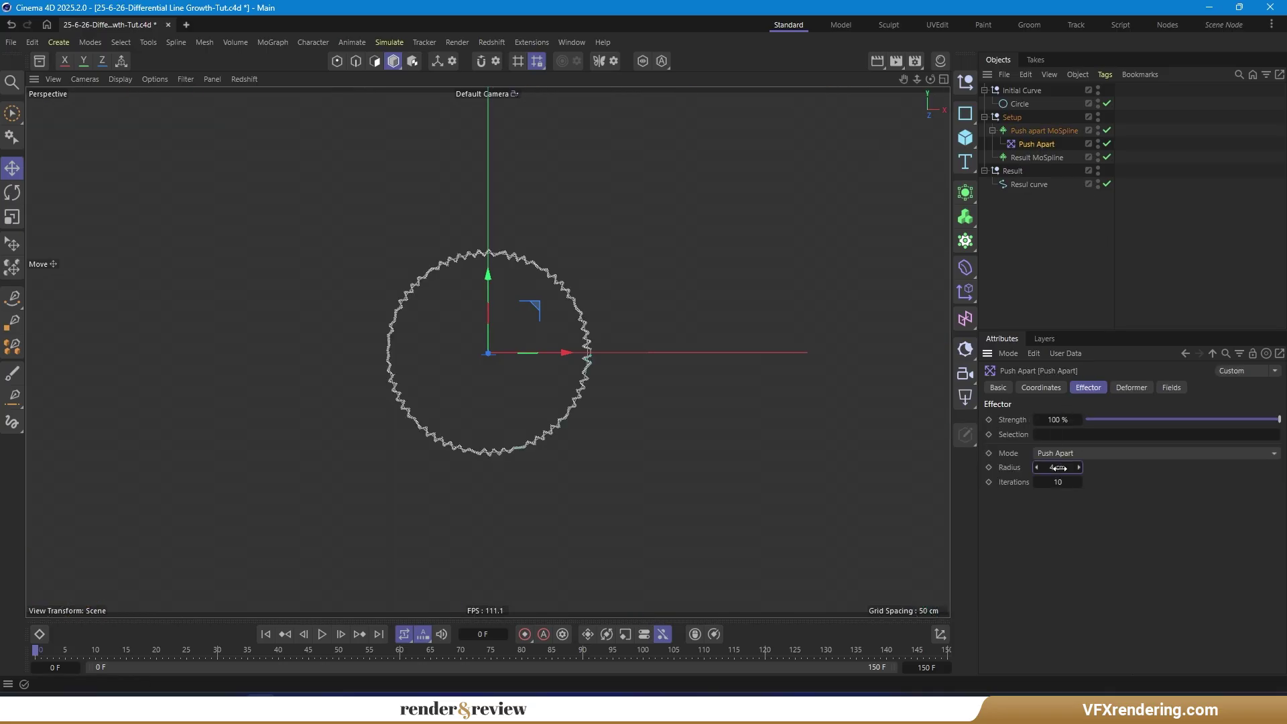
double_click(1059, 419)
key(BackSpace)
text(50)
key(Return)
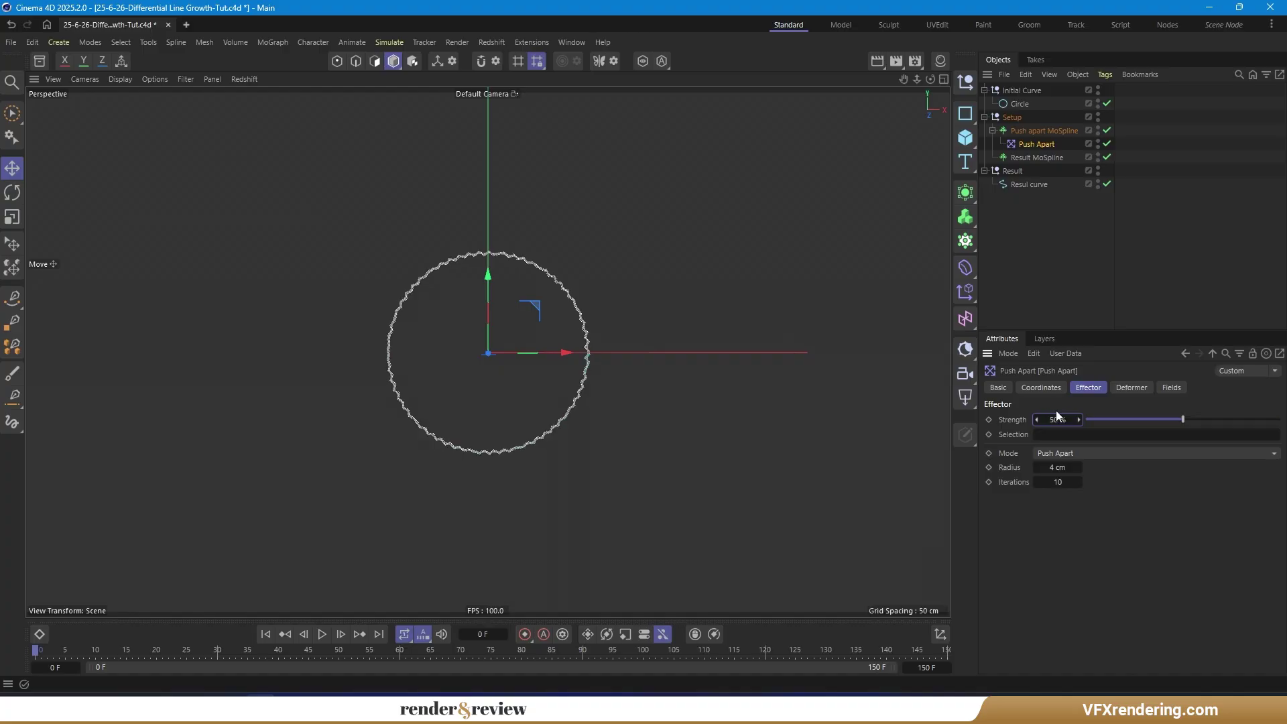
click(1058, 236)
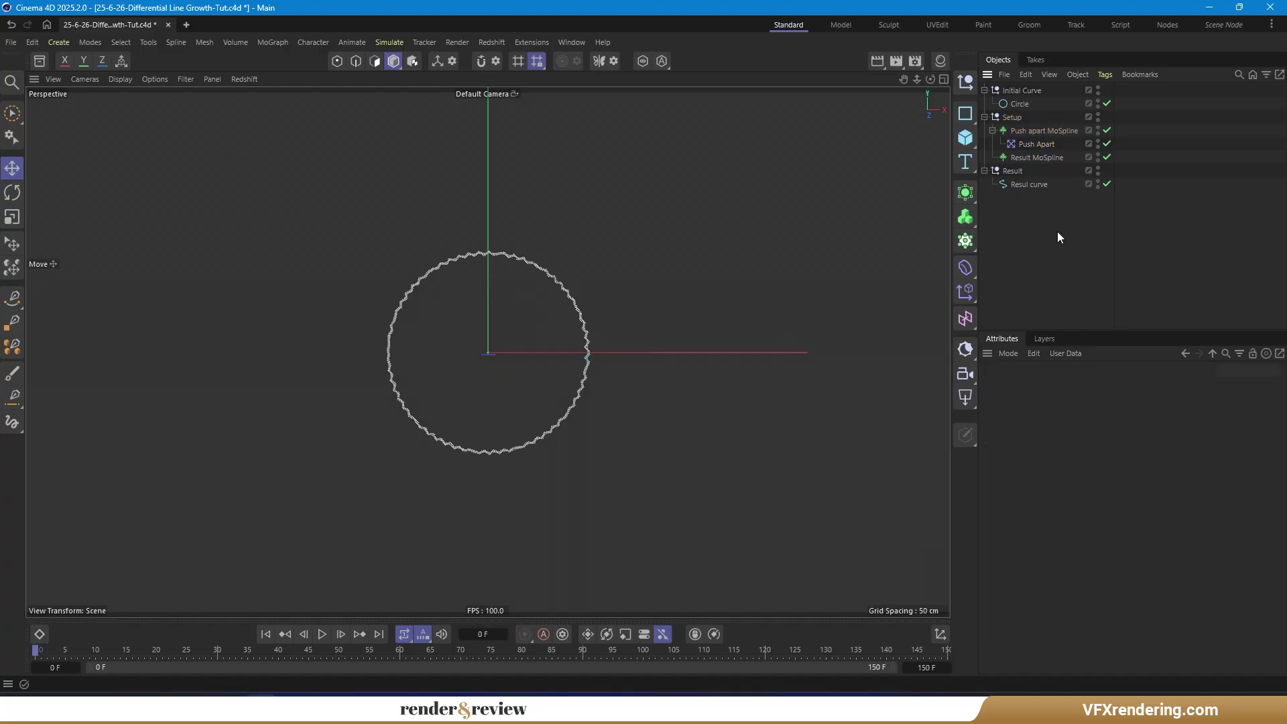
- Open the dope sheet and keyframe the Push apart MoSpline's source spline as Circle at frame 0
click(1060, 131)
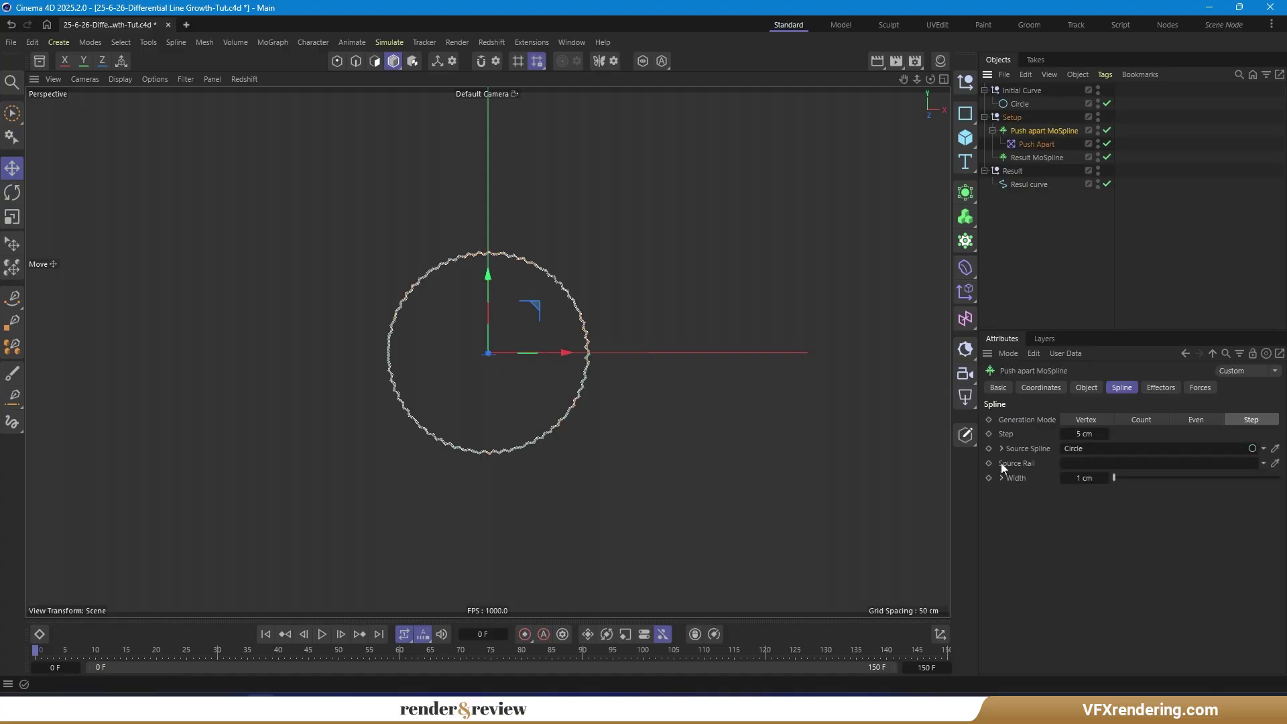
click(39, 634)
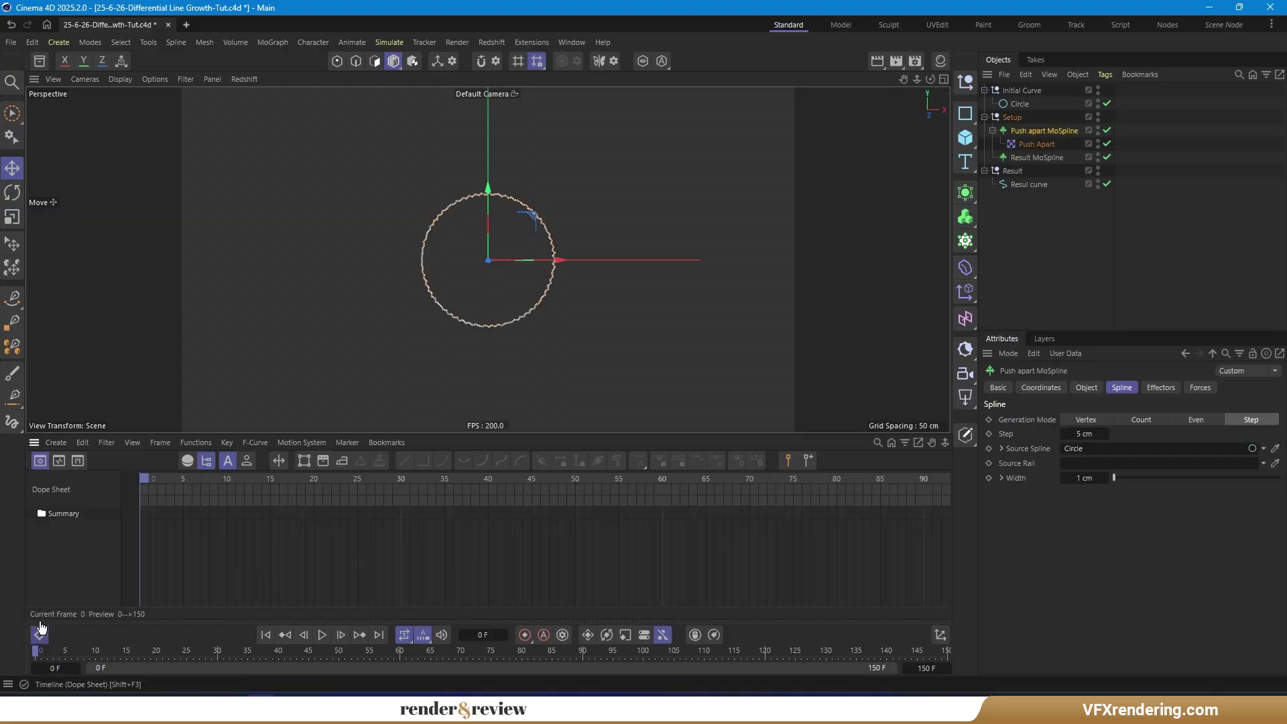
ctrl+click(990, 449)
- At frame 1, keyframe the Push apart MoSpline's source spline as Resul curve, and return to frame 0 with the dope sheet closed
click(339, 635)
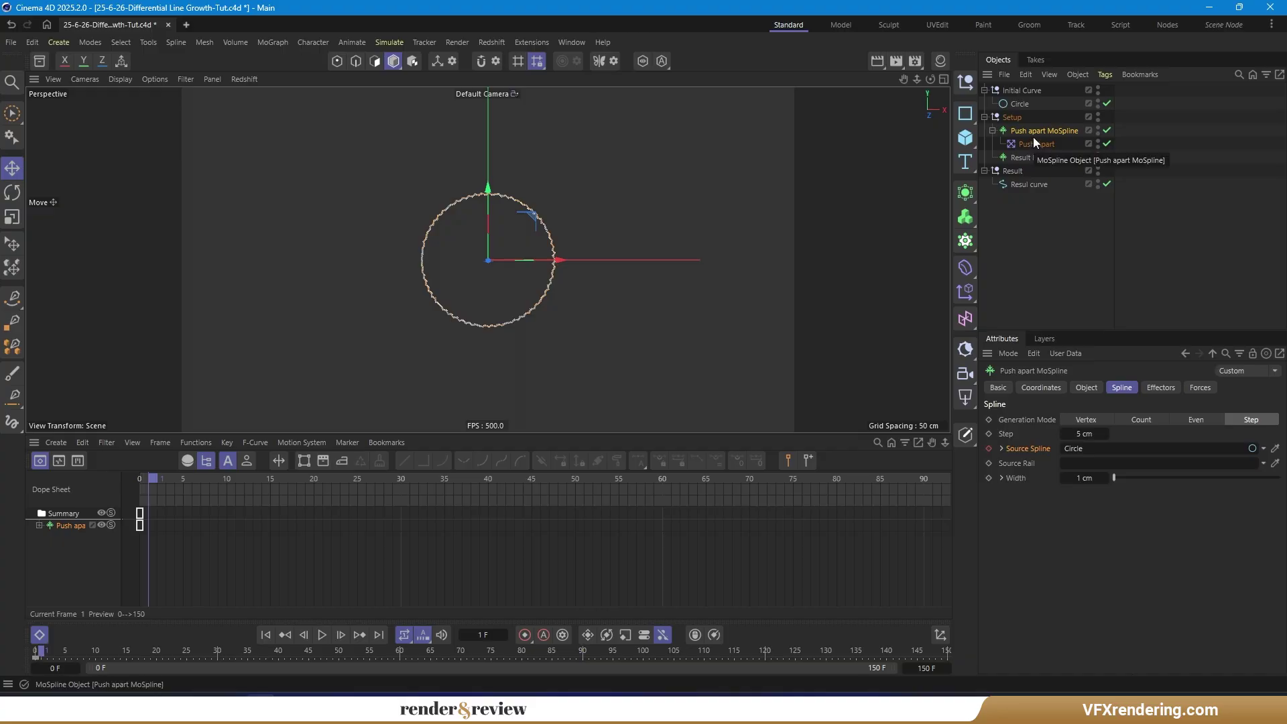
click(1033, 187)
drag(1032, 186, 1089, 448)
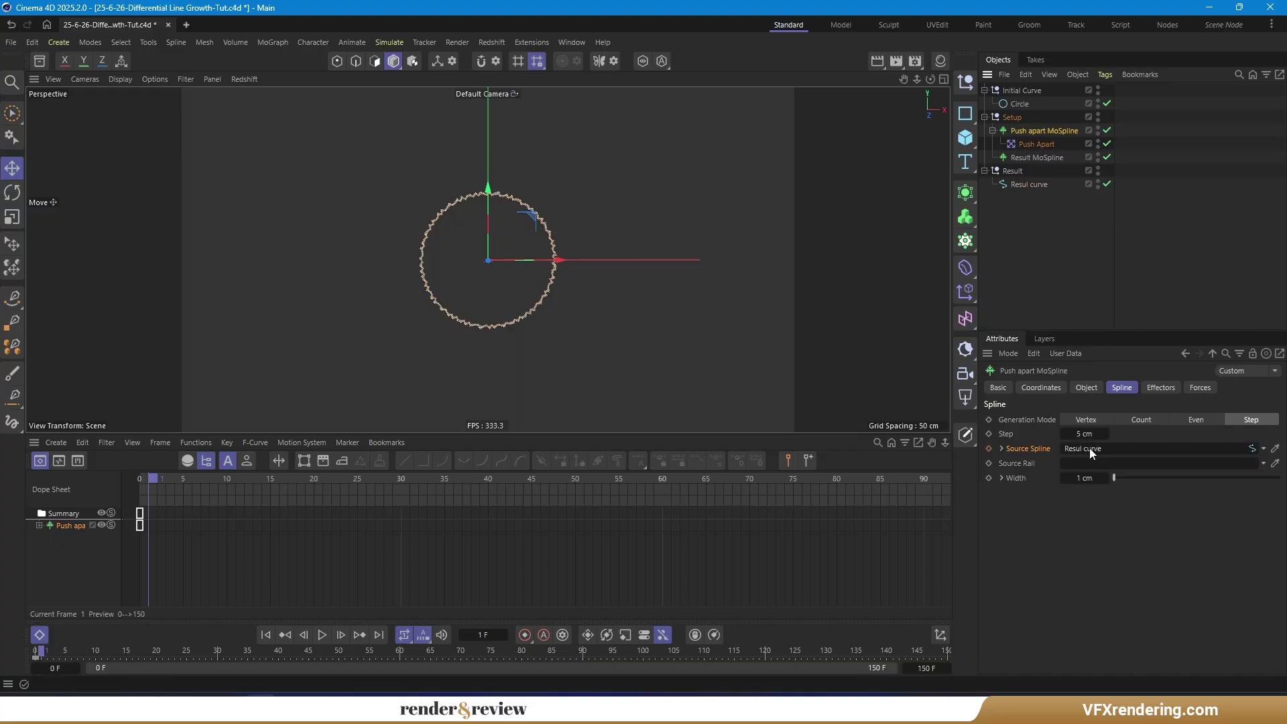
click(989, 449)
click(35, 651)
click(39, 634)
- Hide the Initial Curve and Setup nulls in the viewport, and play the growth animation before rewinding it to frame 0
click(1098, 88)
click(1097, 114)
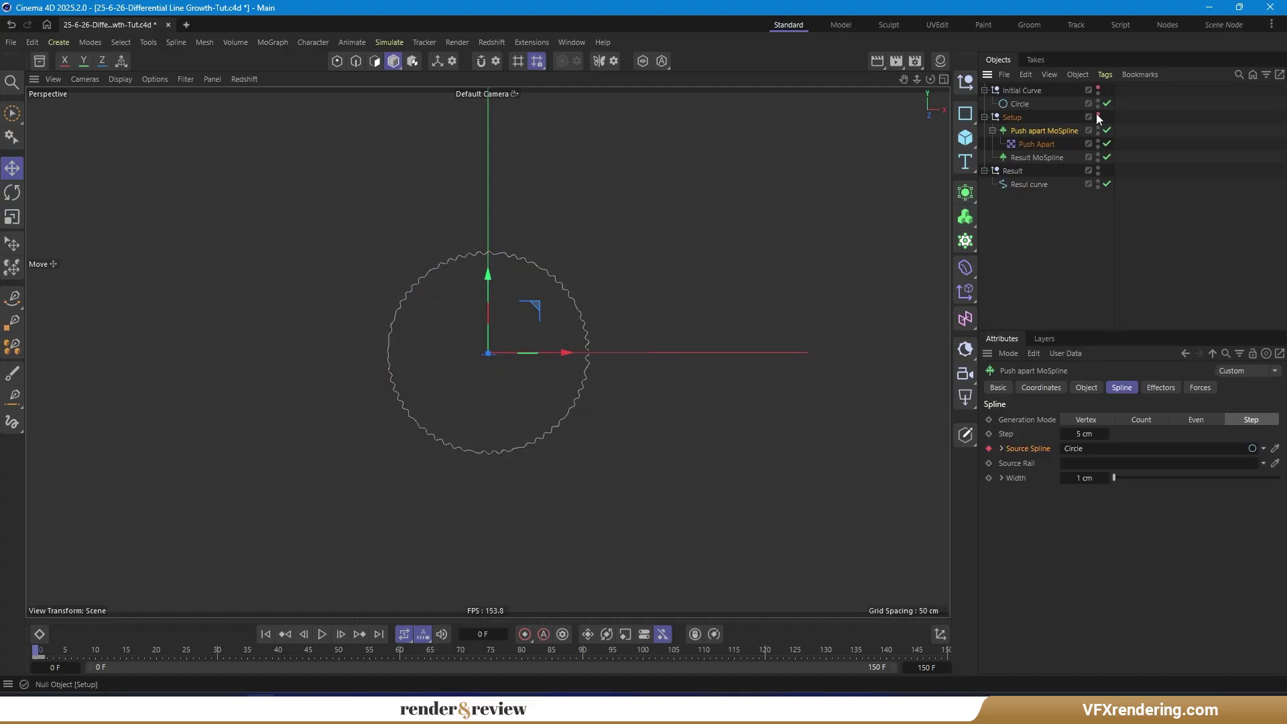
click(322, 634)
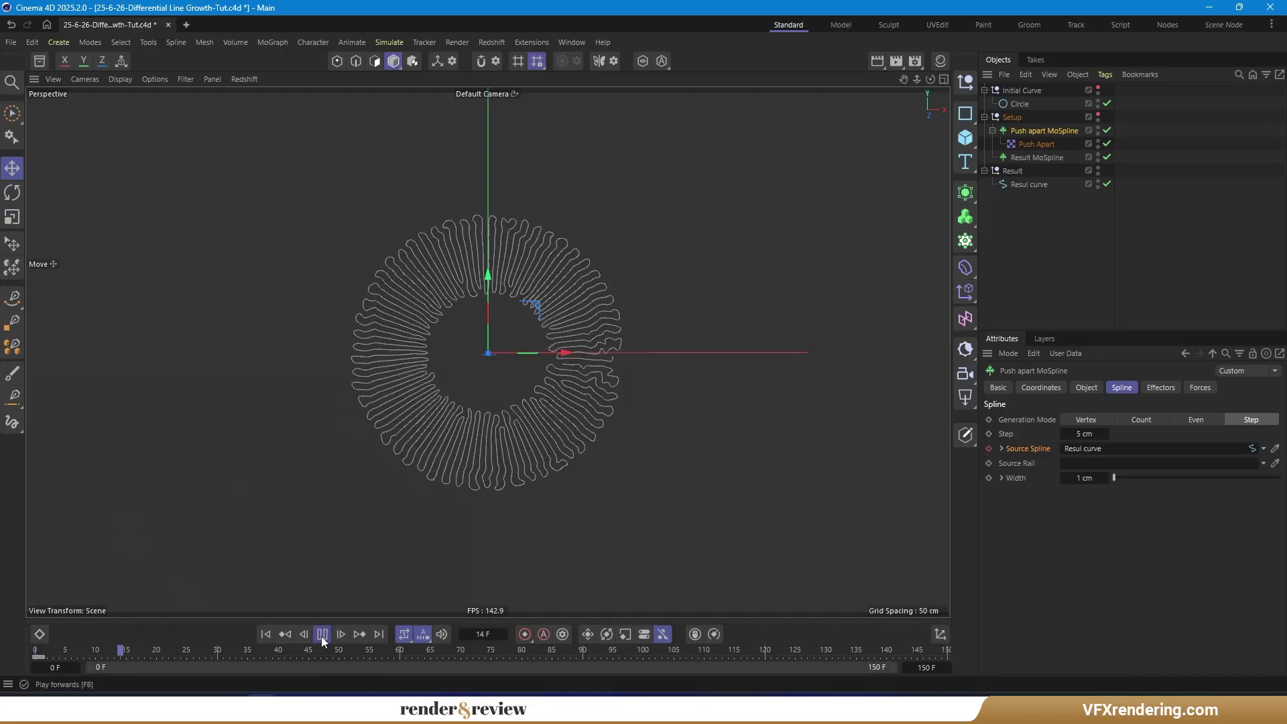
click(323, 634)
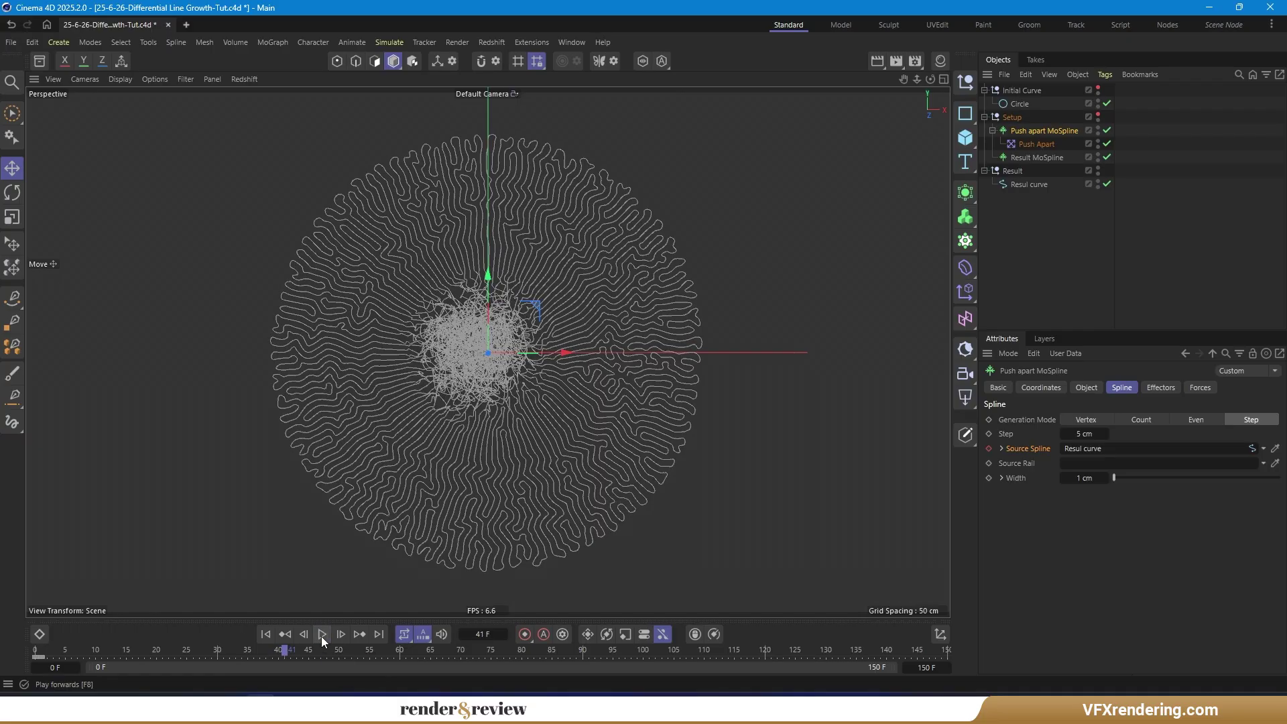
click(266, 642)
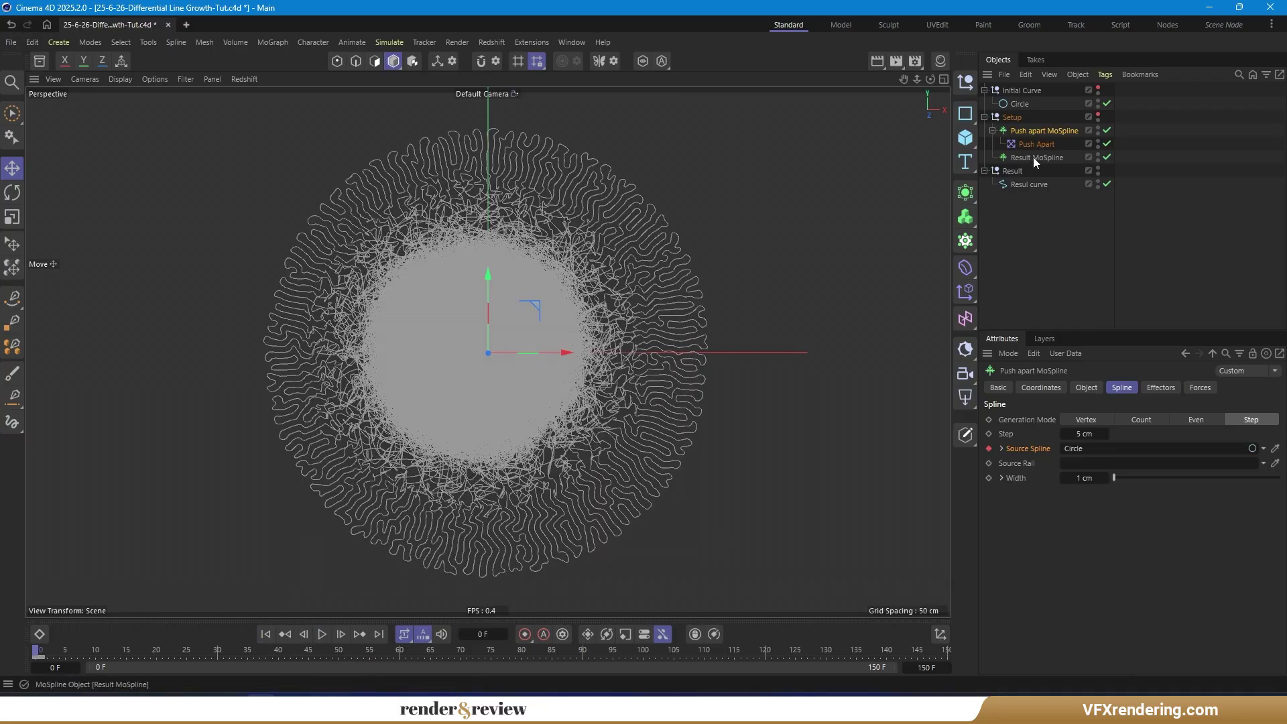
- Set the Push Apart effector's iterations to 5 and play the growth animation through to frame 150
click(1035, 143)
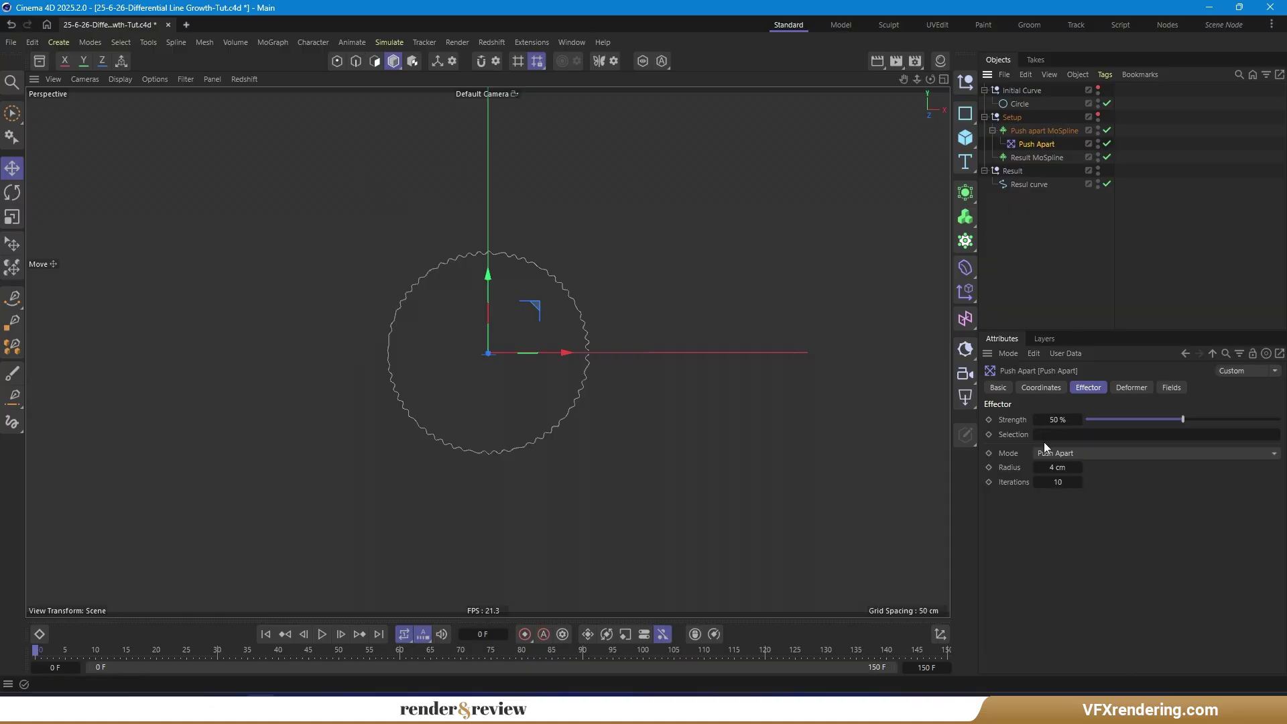
click(1066, 481)
click(322, 635)
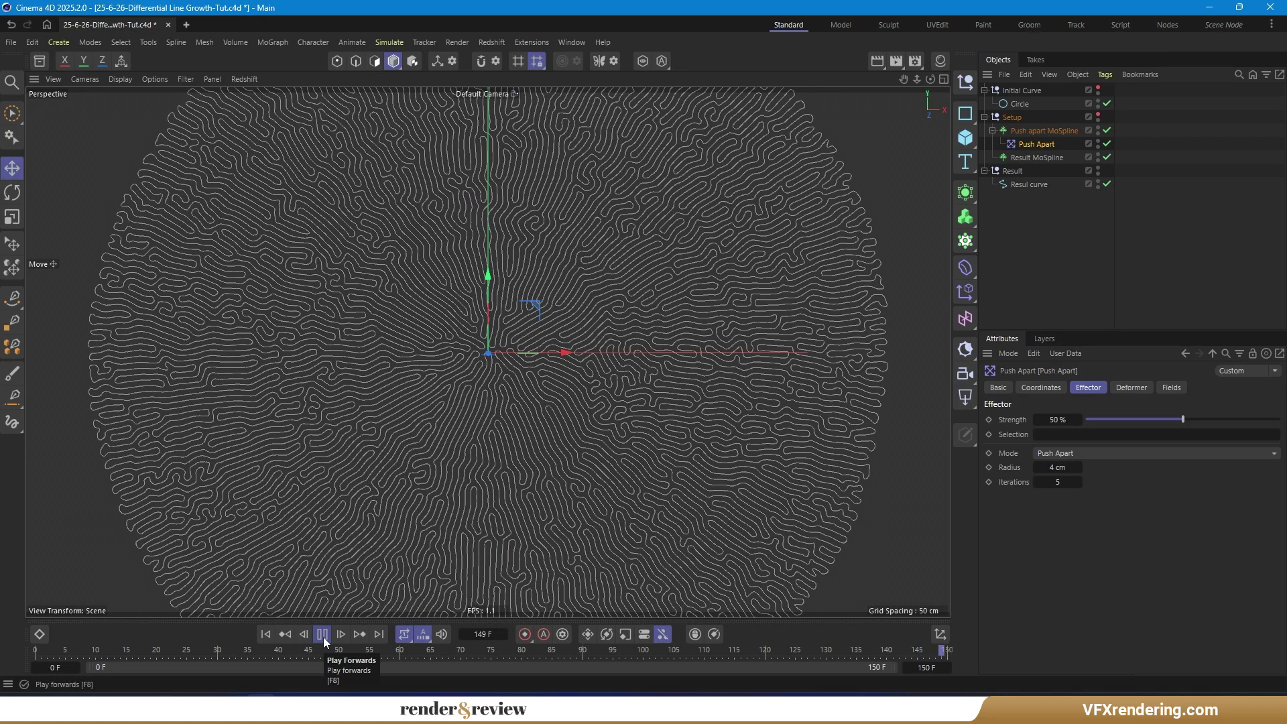
click(323, 634)
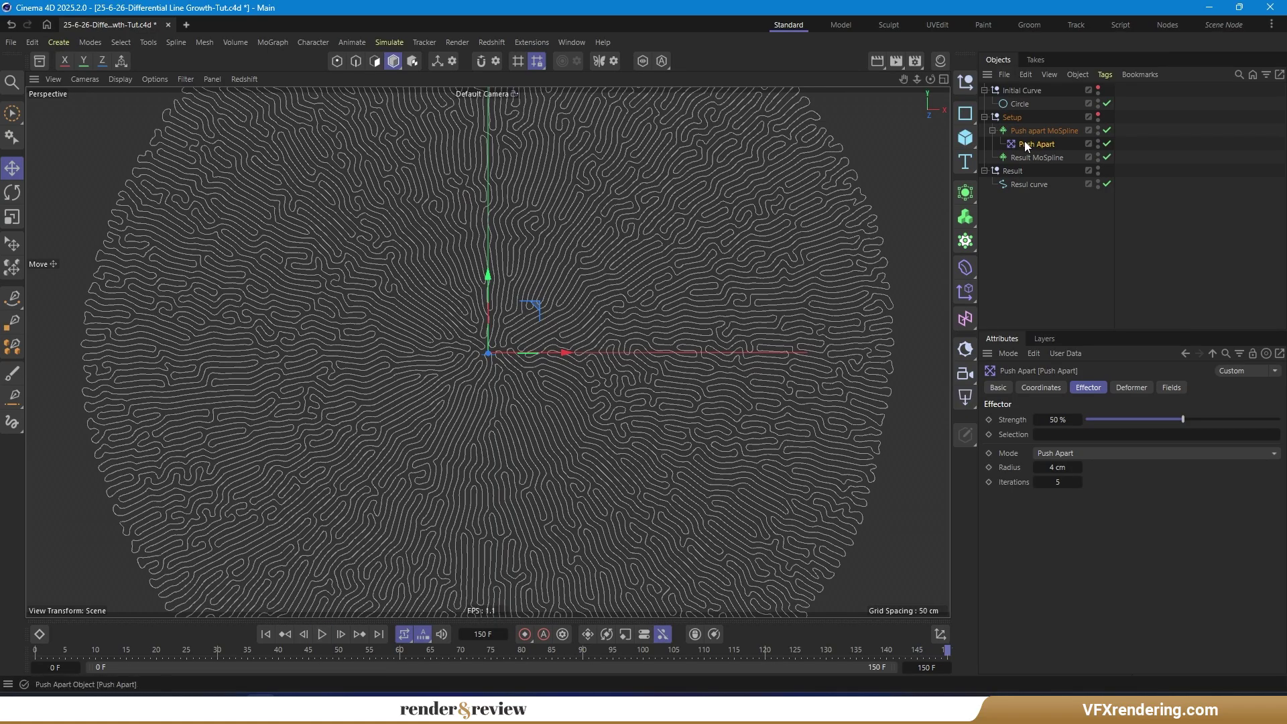
- Examine the whole grown Resul curve at the last frame
click(1026, 182)
click(1015, 170)
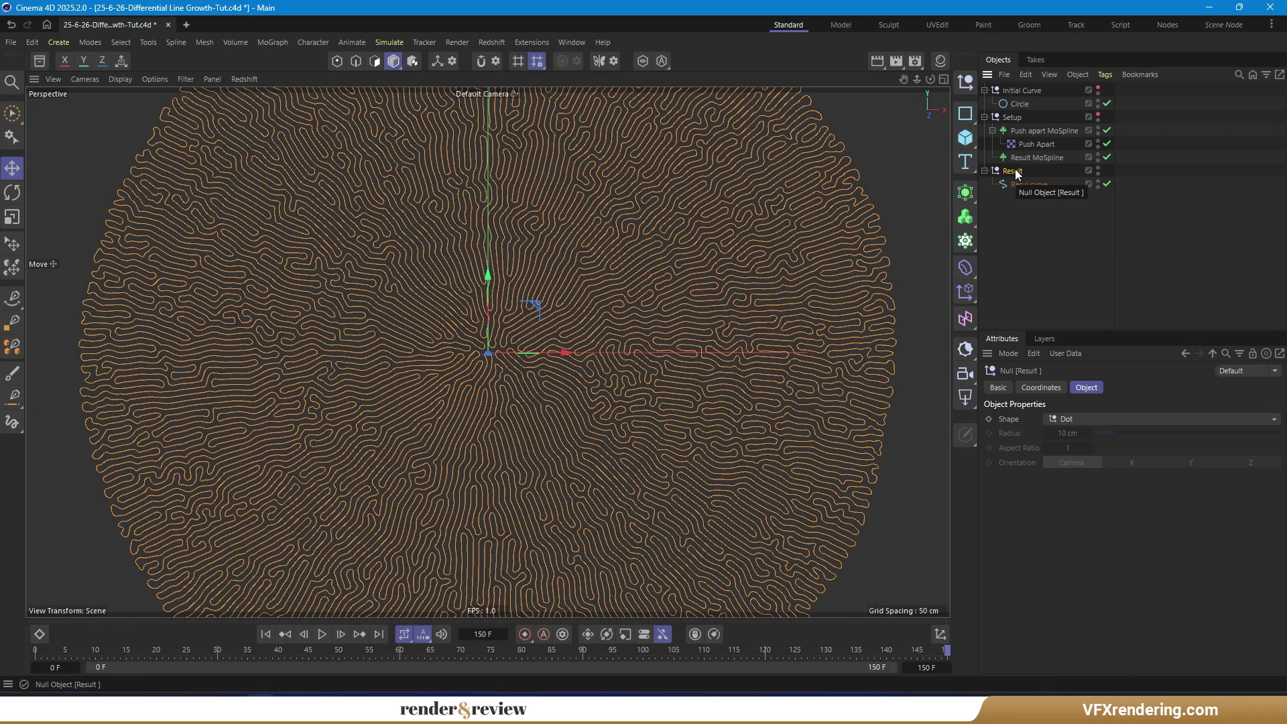
click(1016, 185)
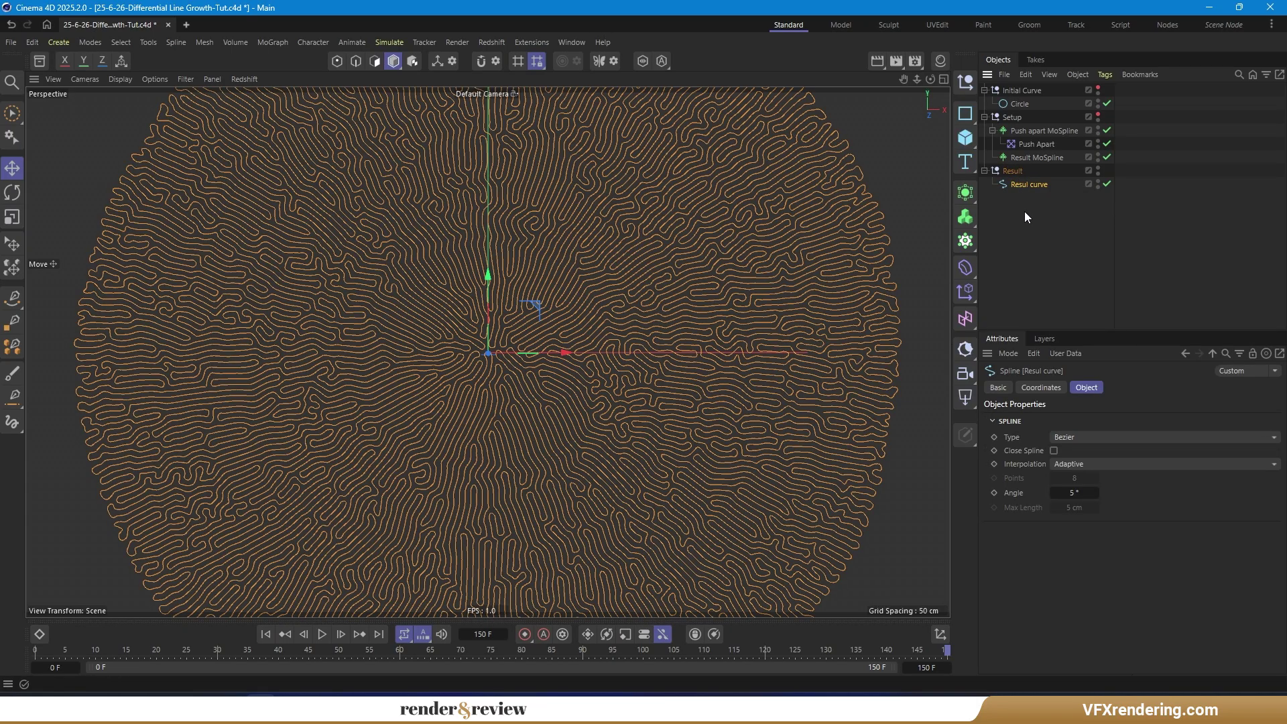
key(s)
click(1026, 253)
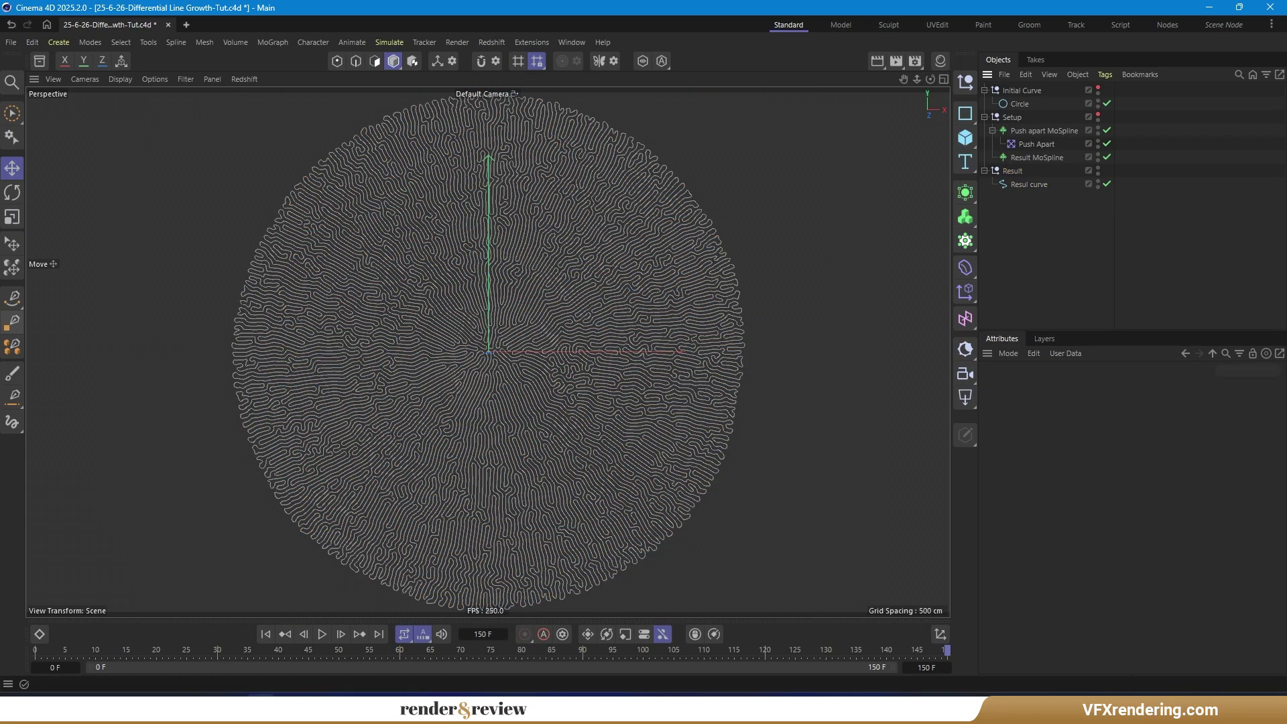
click(1019, 184)
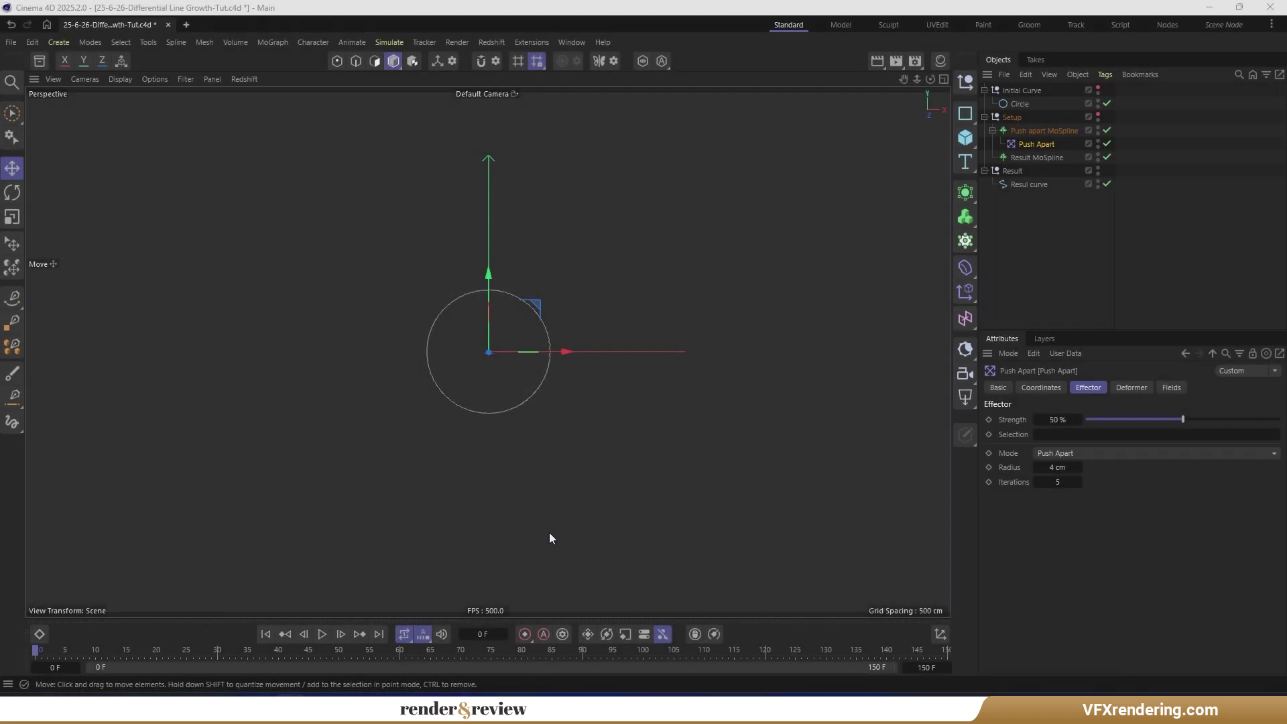
- Preview the animation, rewind it, and set the Push Apart effector's deformation to Point
click(1130, 387)
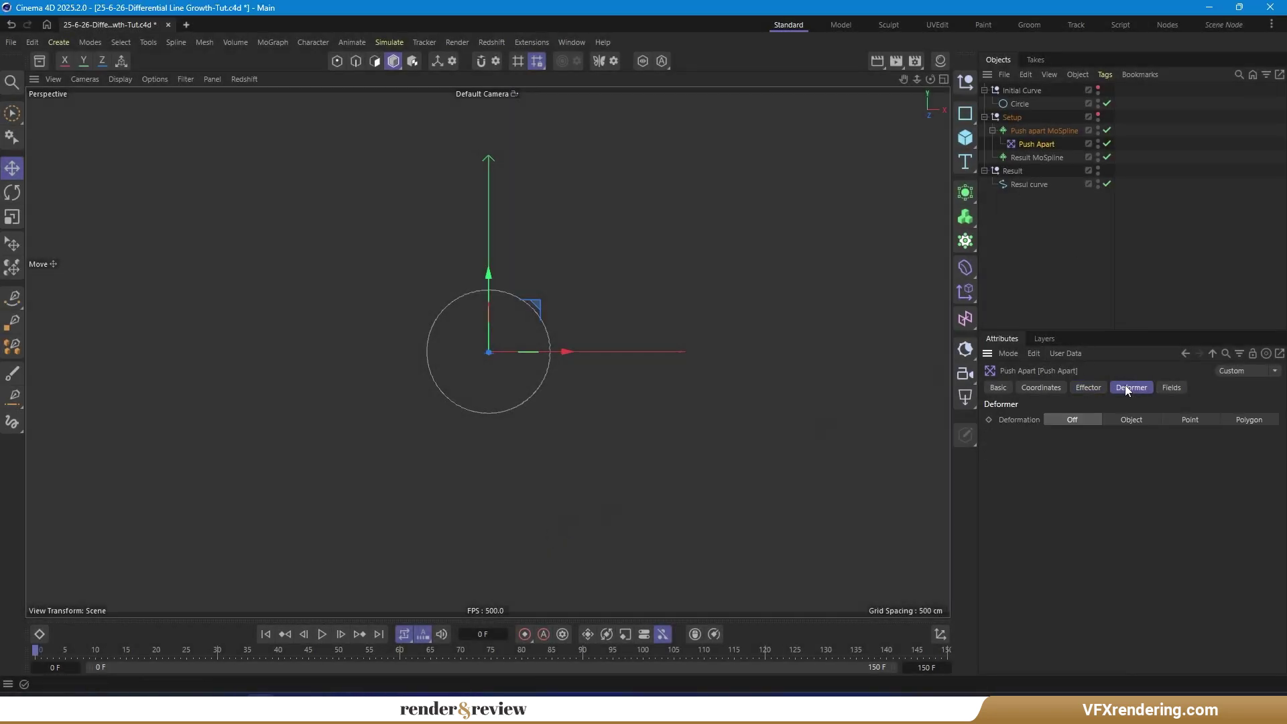
click(322, 634)
click(266, 634)
click(1192, 422)
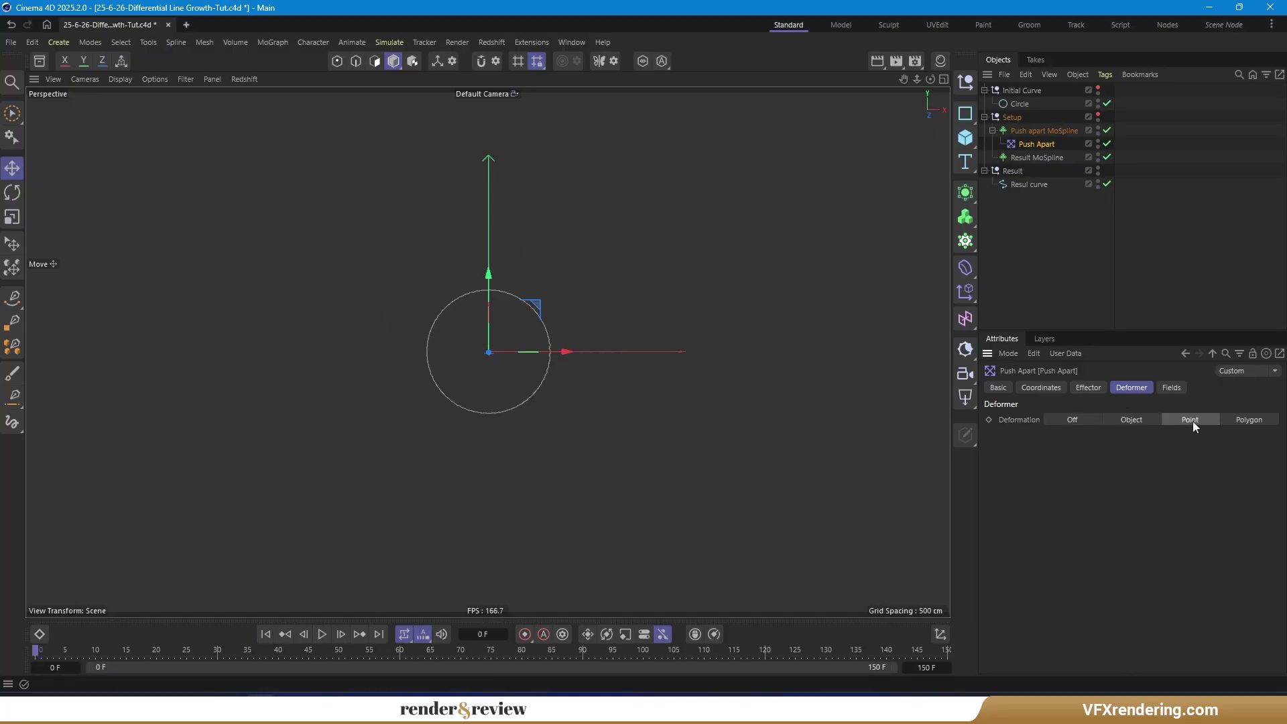
- Set the Push Apart effector's iterations to 10, play the growth to about frame 41, and rewind to frame 0
click(1087, 389)
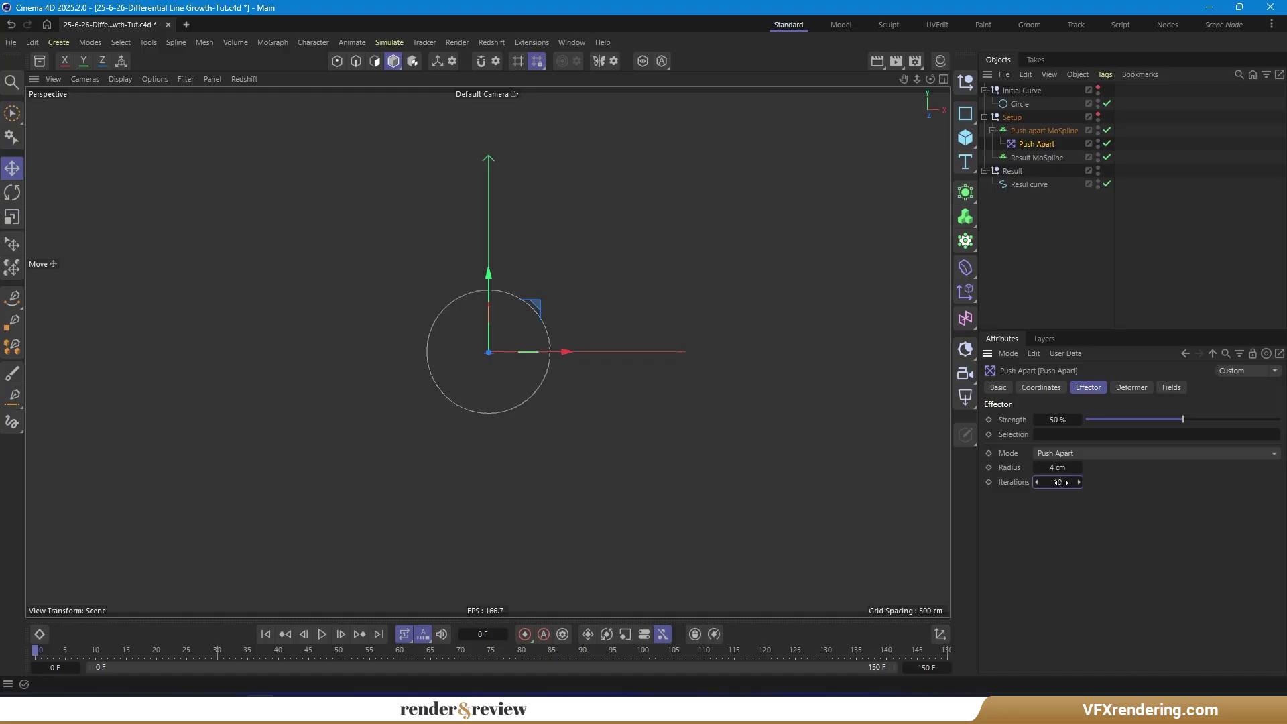
click(321, 634)
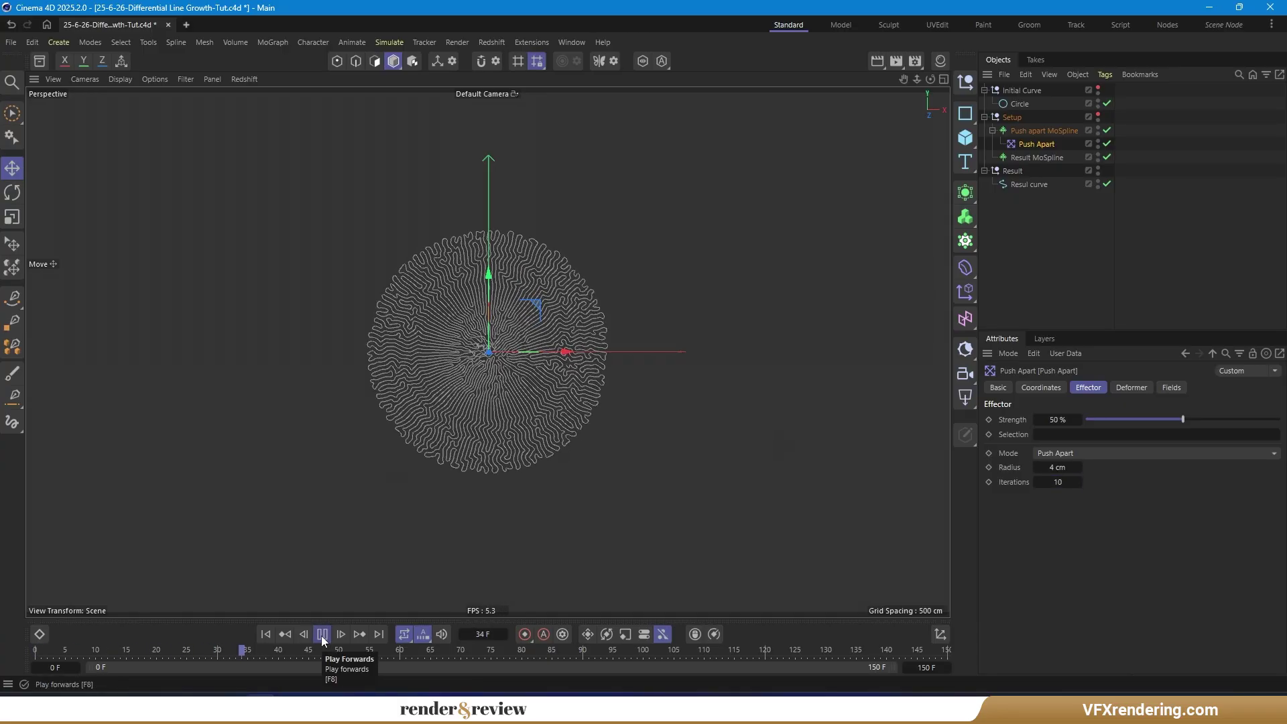
click(322, 635)
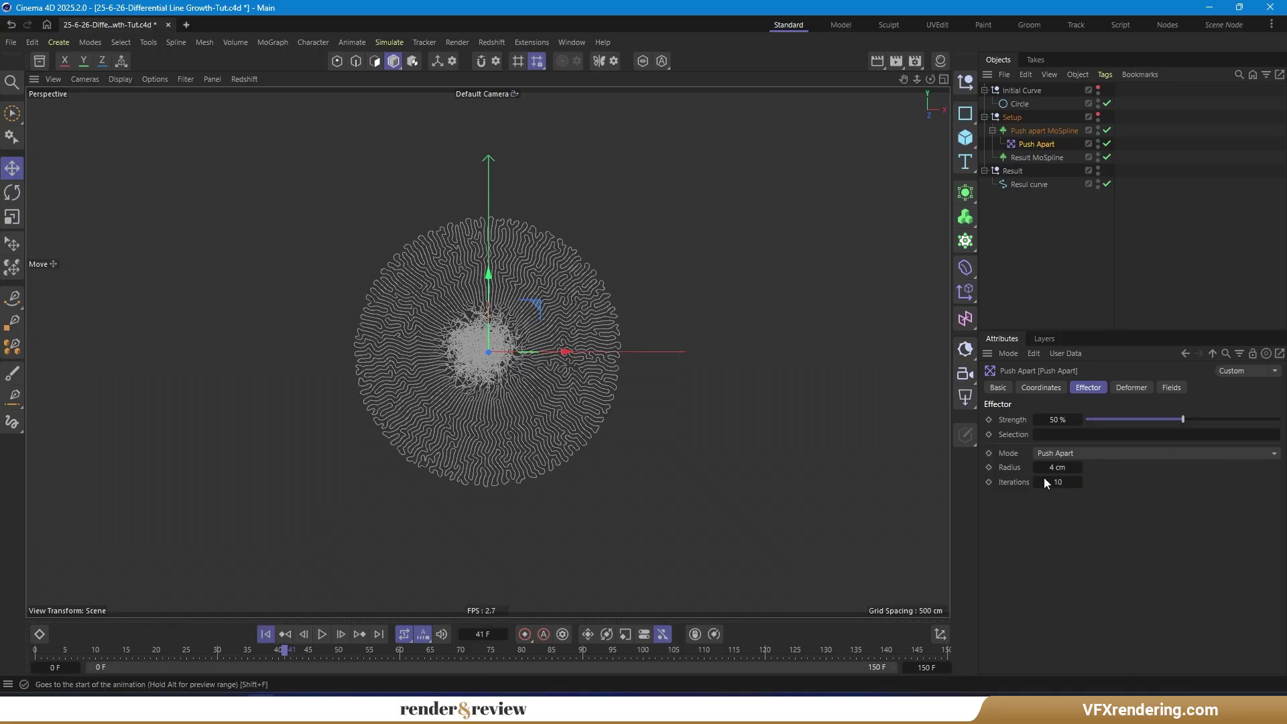
click(266, 634)
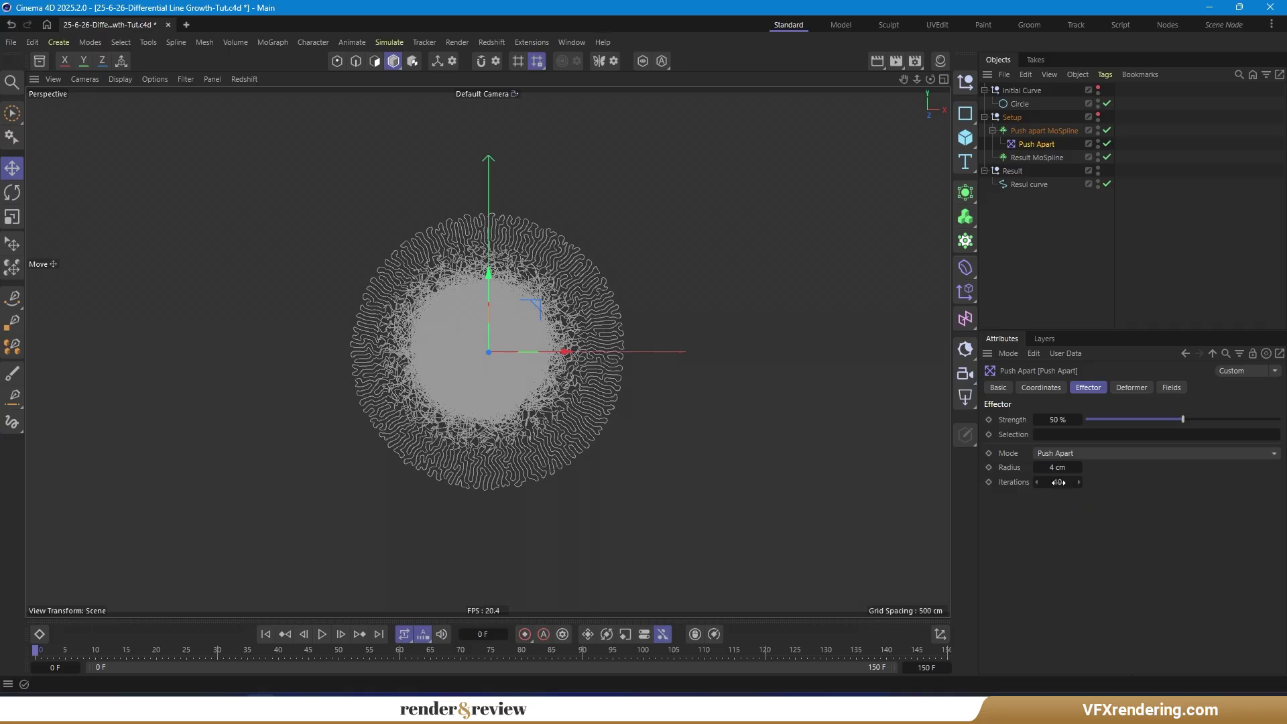
- Add a Random Field to the Push Apart effector
click(1171, 388)
click(1004, 521)
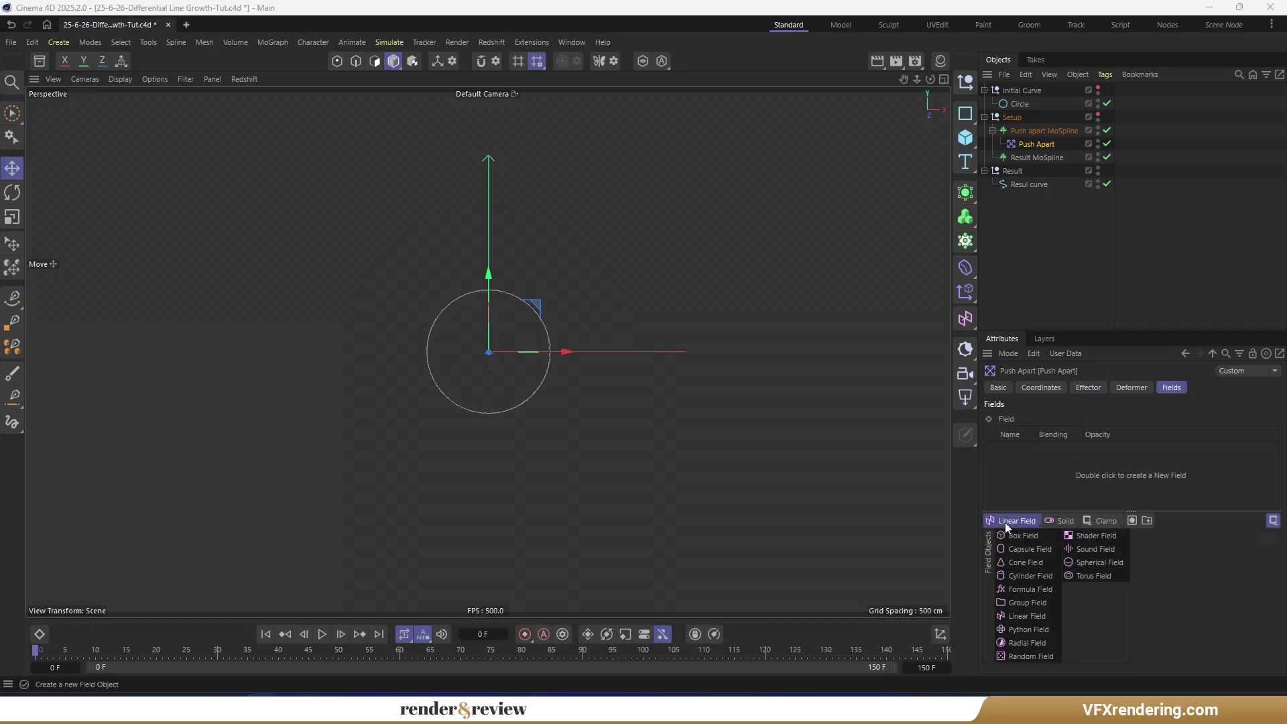
click(1037, 657)
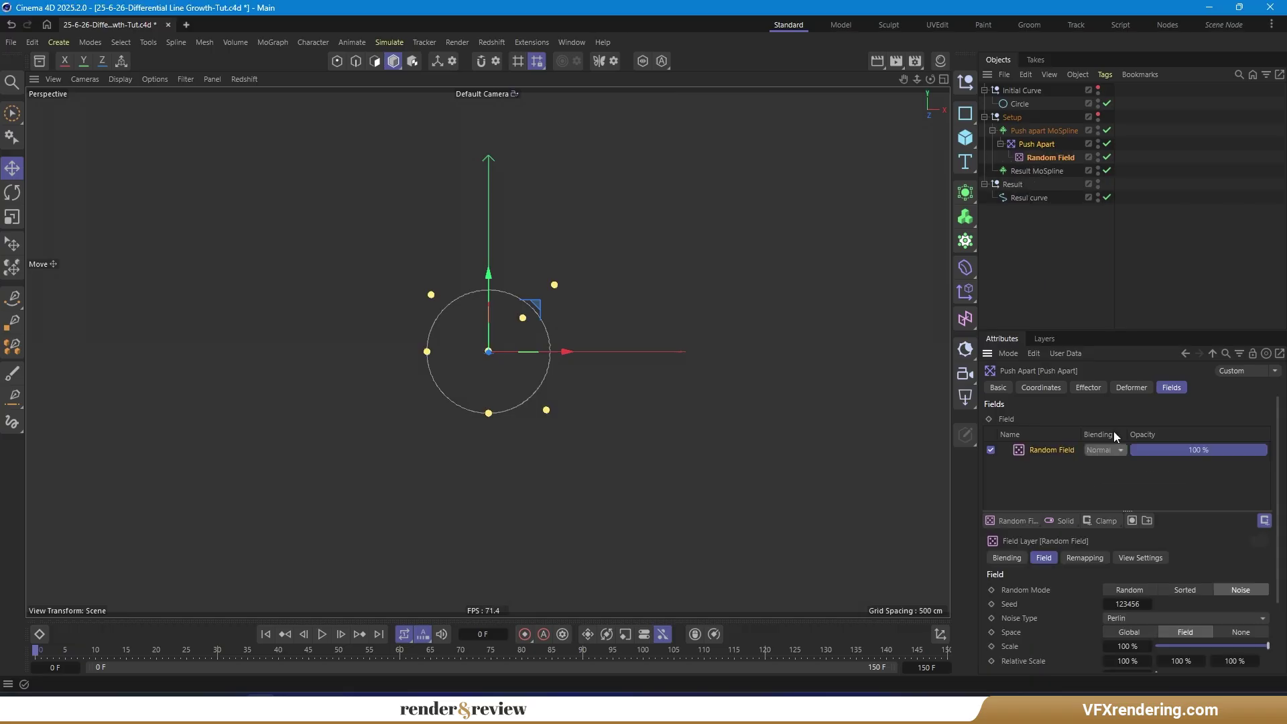
- Set the Random Field's noise scale to 500% and animation speed to 100%, and start playing the growth animation
click(1043, 158)
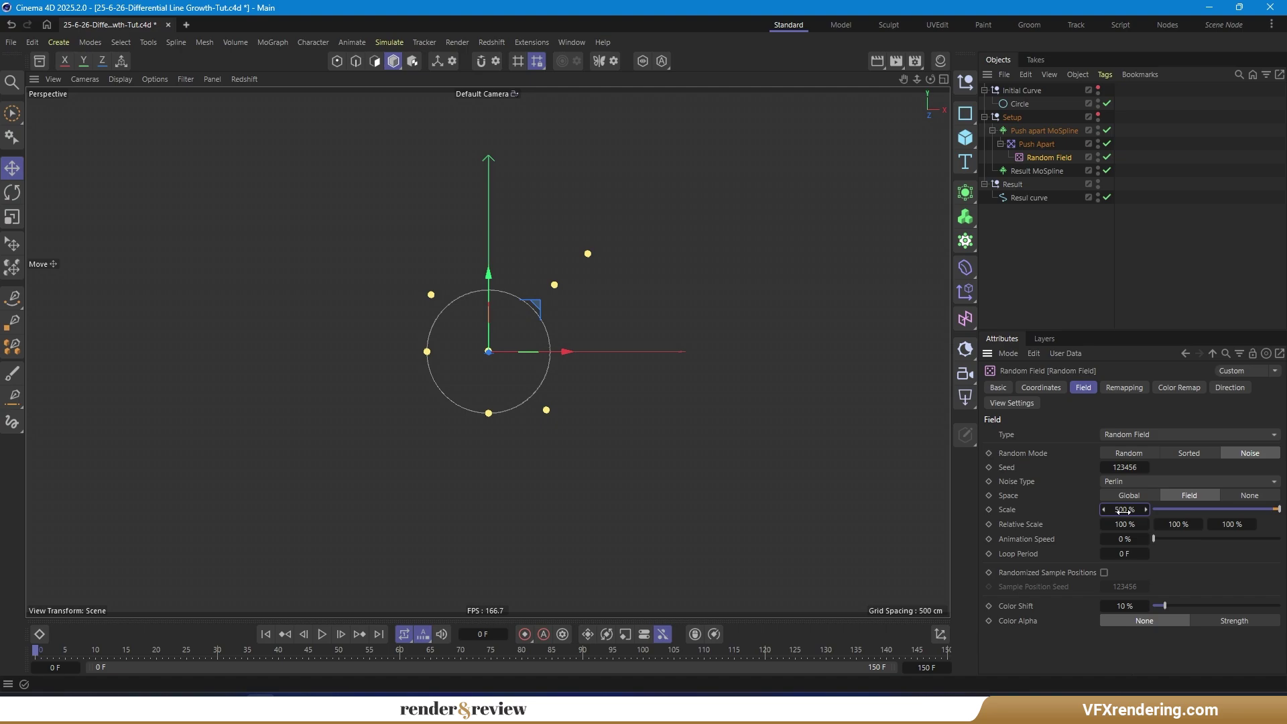
drag(1278, 546, 1280, 539)
click(321, 634)
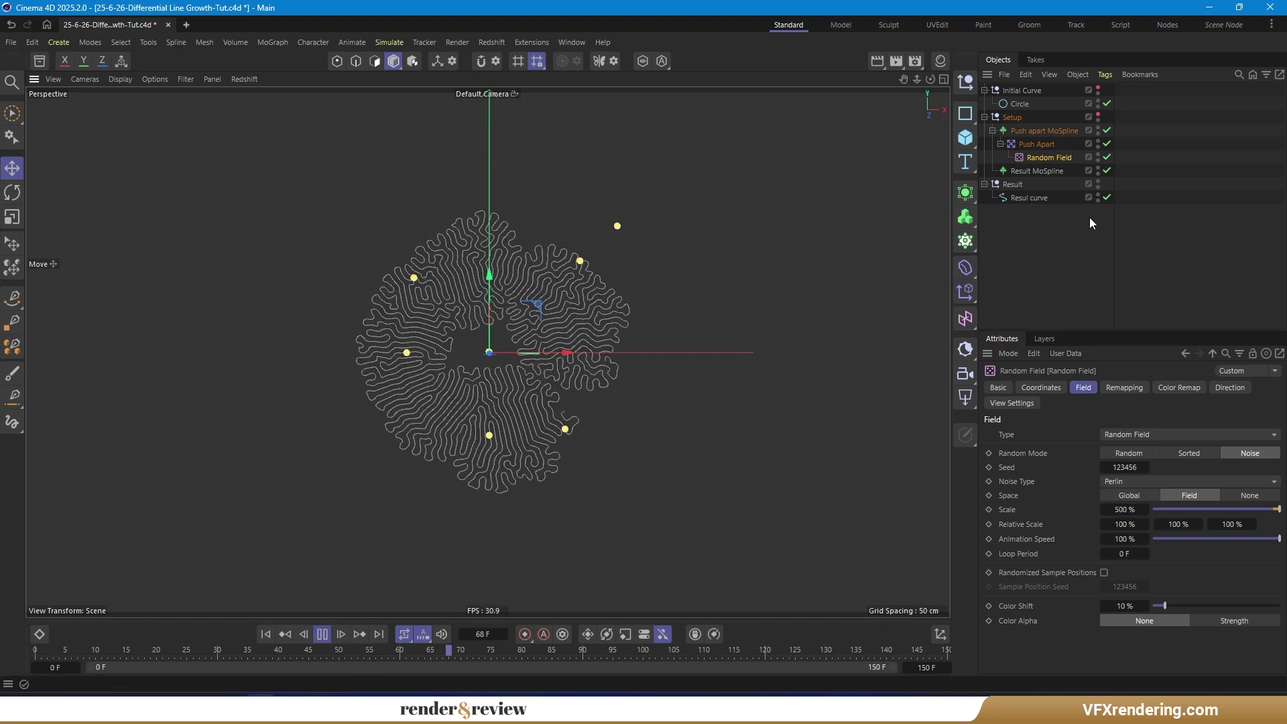
- Inspect the growing Resul curve during playback, reselect the Random Field, and hide the world axis in the viewport
click(1029, 198)
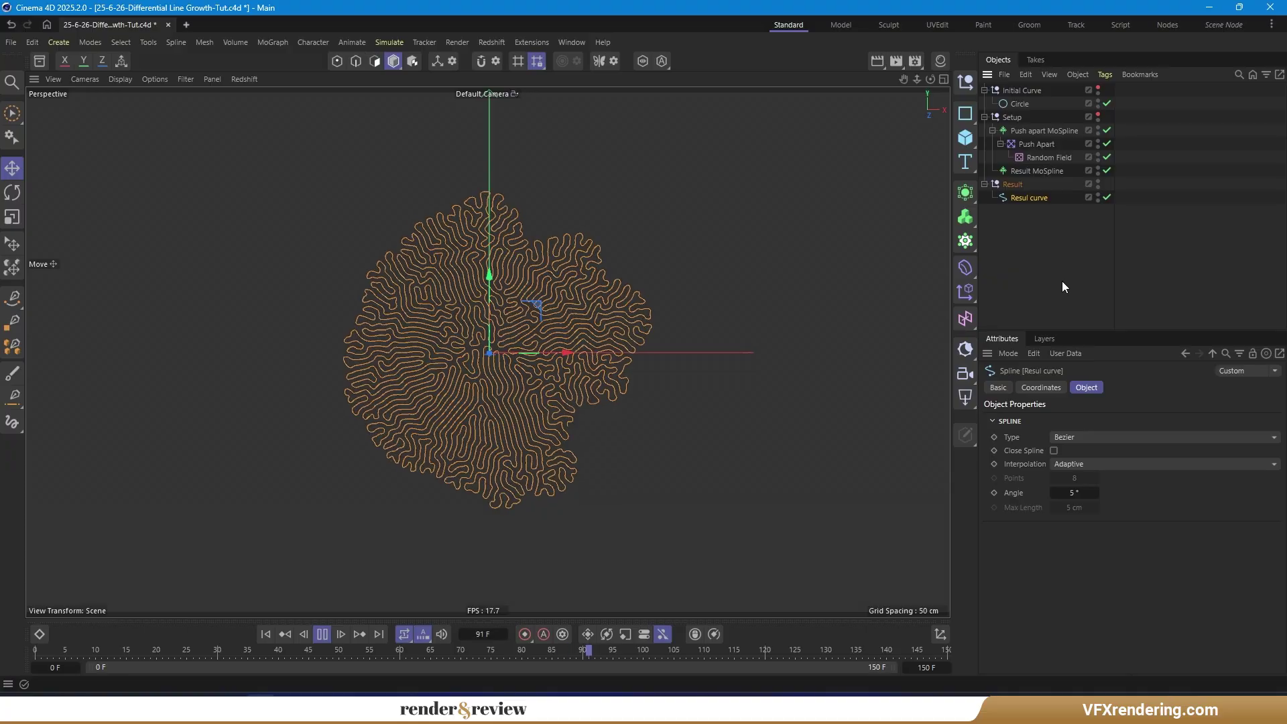
click(1049, 157)
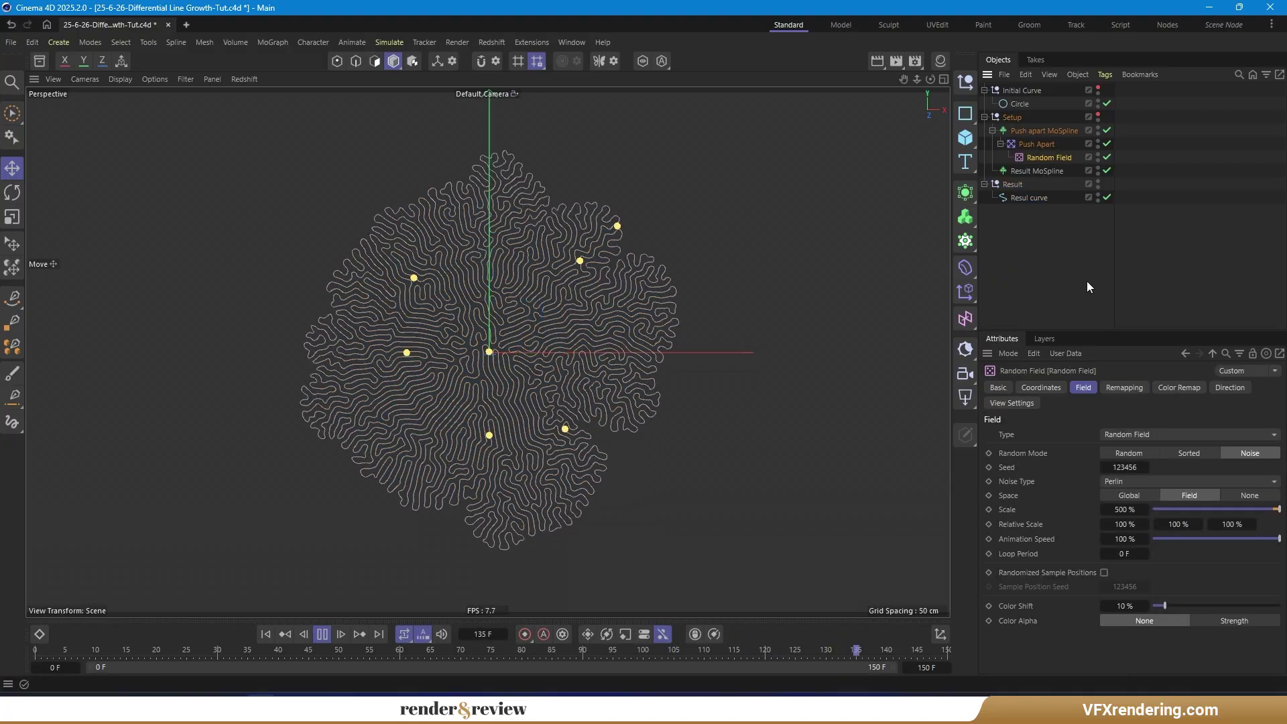
click(186, 79)
click(249, 202)
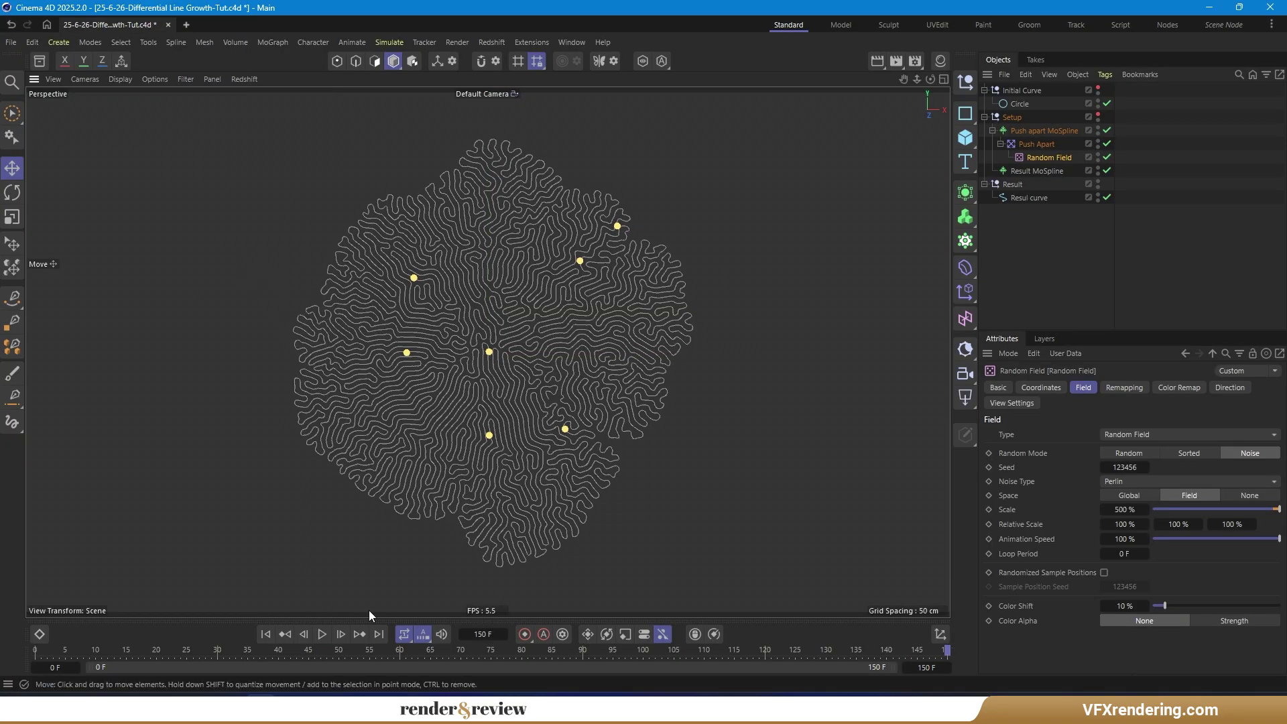
- Set the Random Field's noise type to Voronoi 1 and play the growth past frame 120 before rewinding
click(1180, 480)
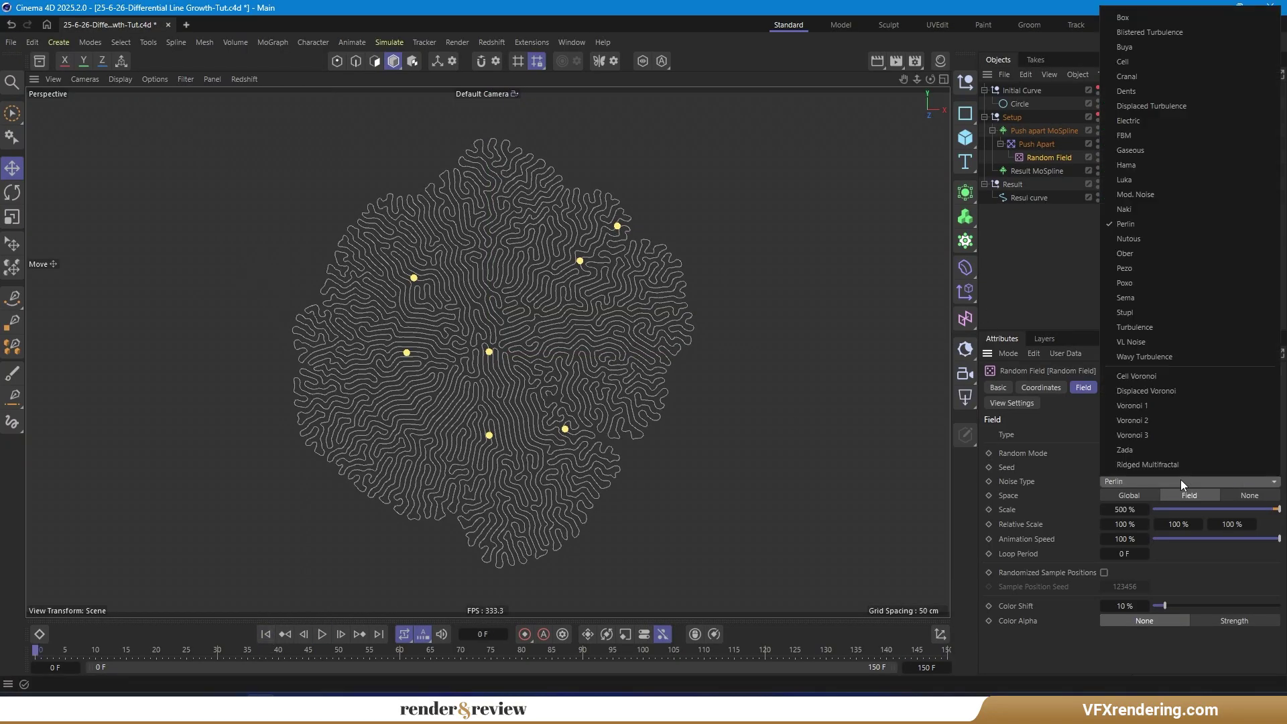
click(1160, 406)
click(323, 635)
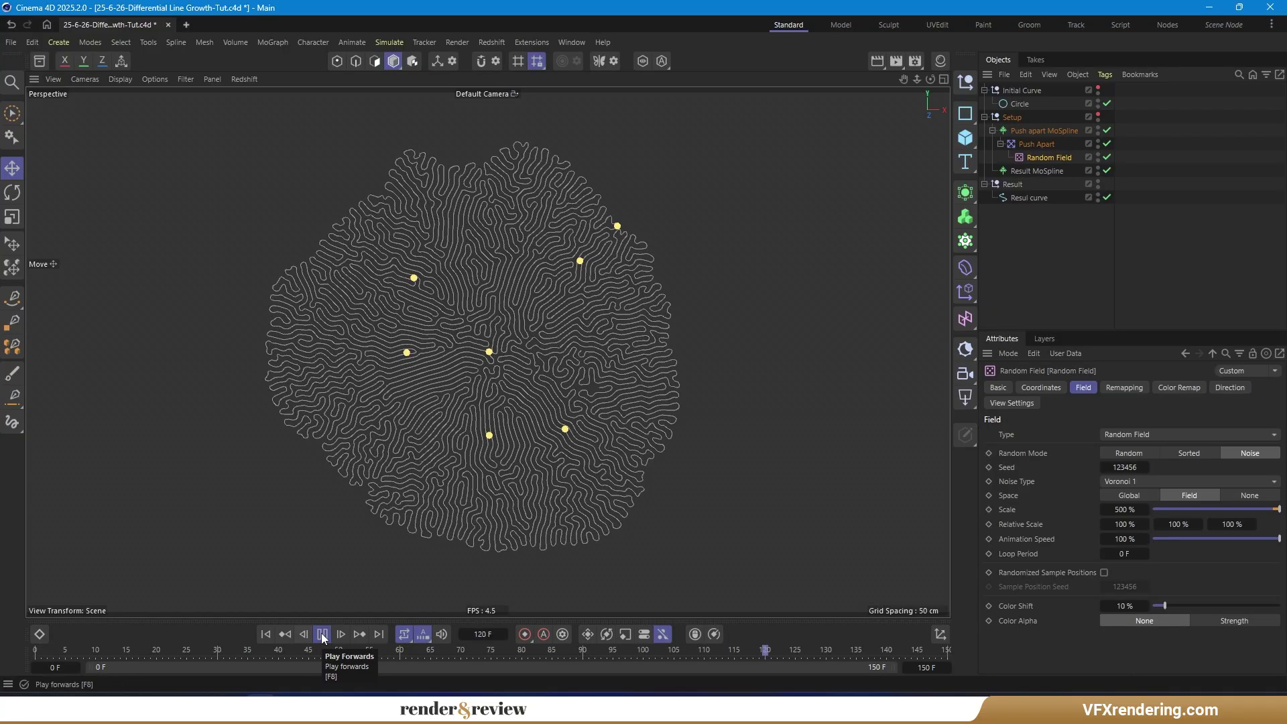
click(322, 635)
- Set the Random Field's noise type to Ridged Multifractal and play the growth to about frame 89
click(1136, 482)
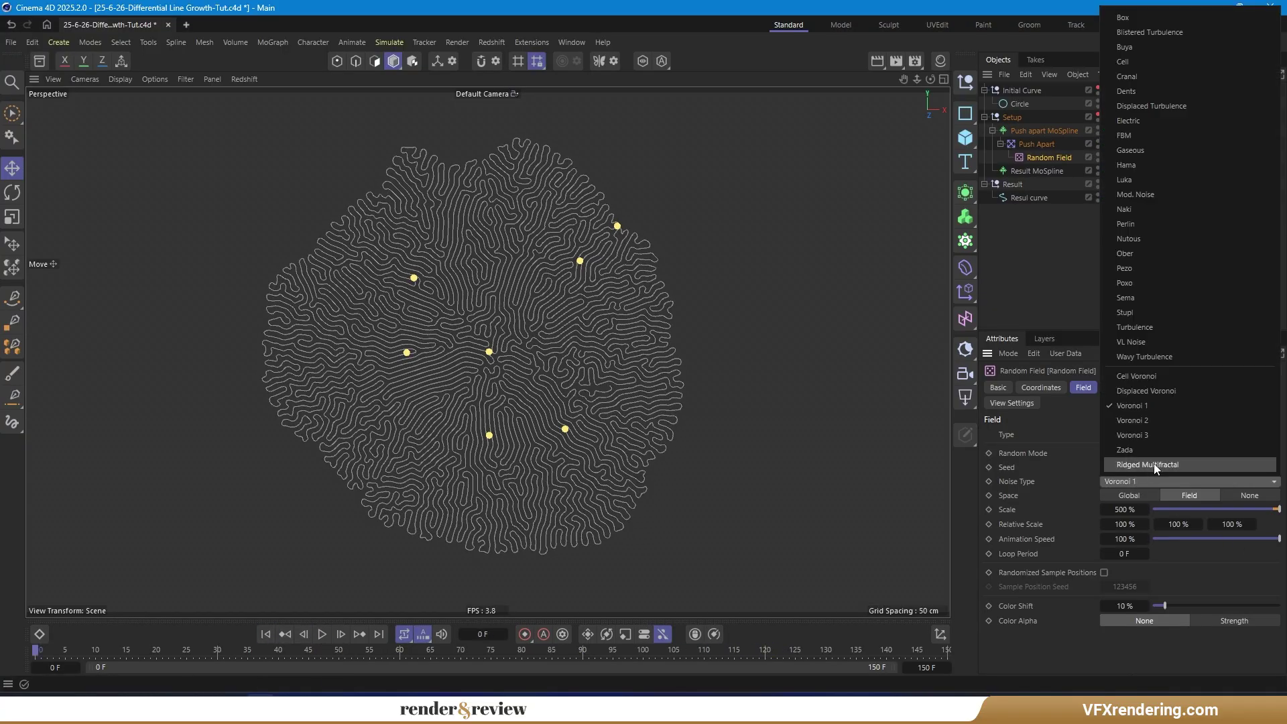
click(1153, 464)
click(324, 636)
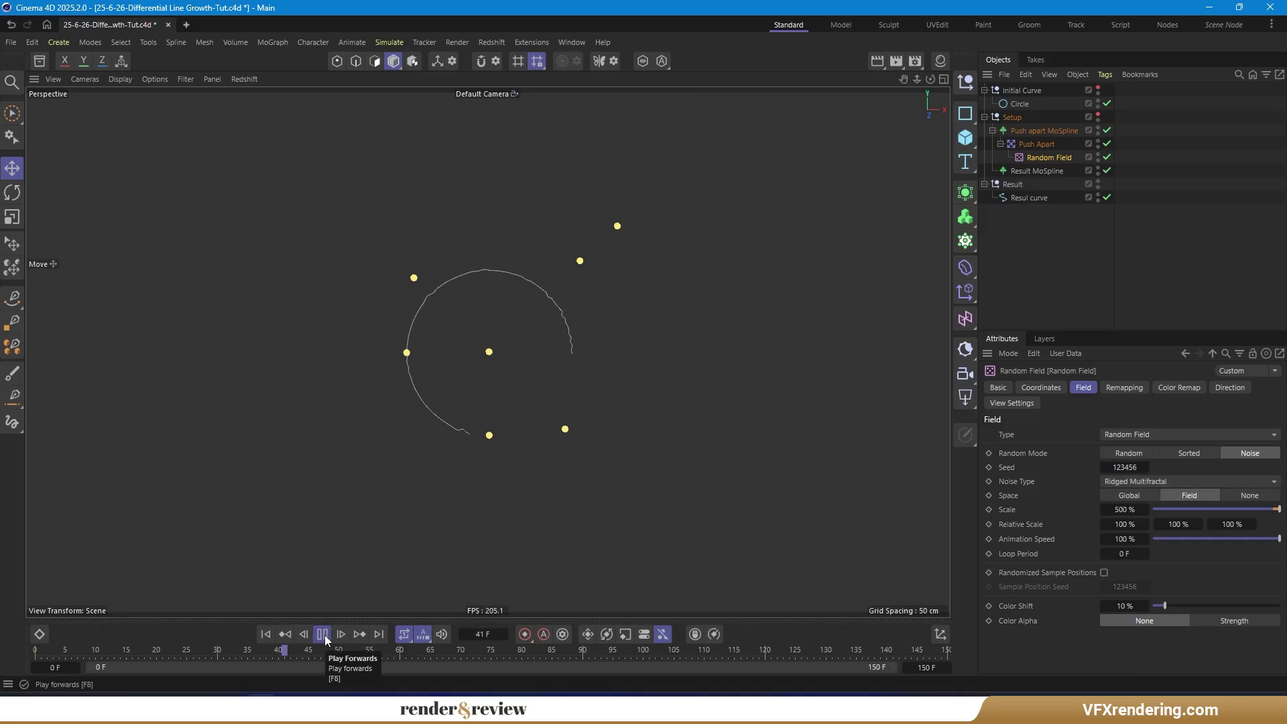
click(322, 634)
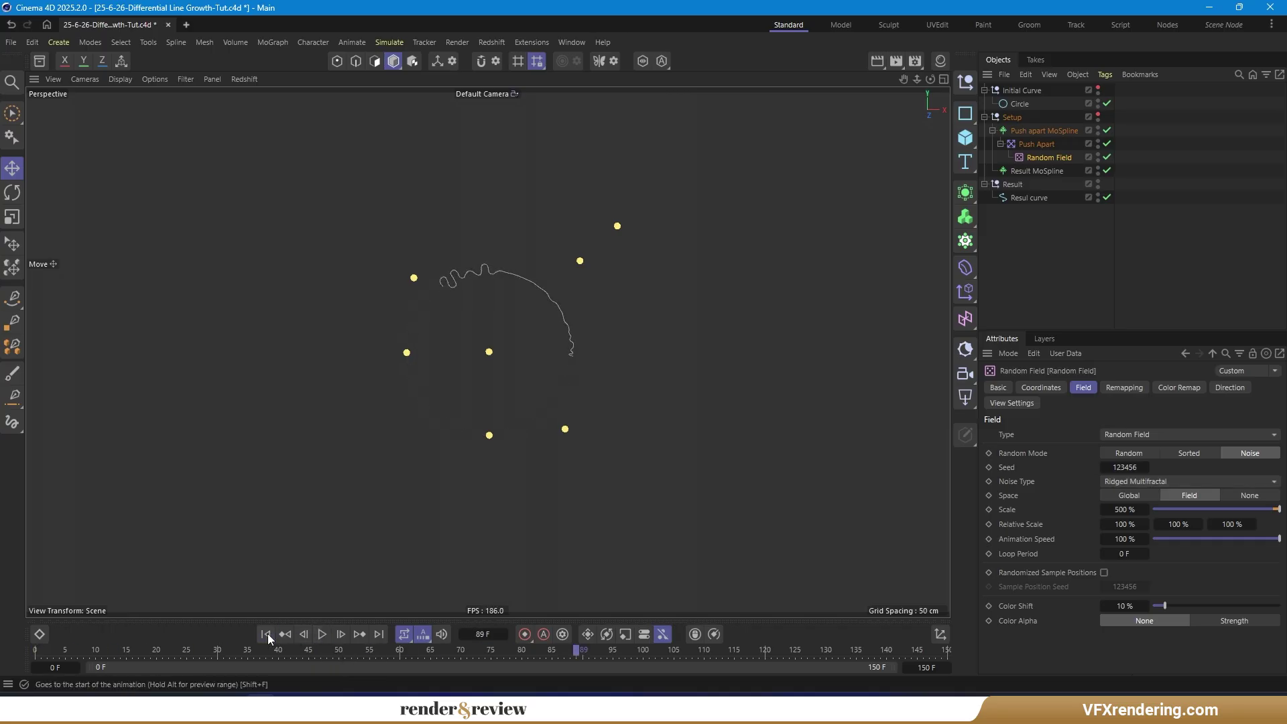
- Set the Random Field's noise type to Mod. Noise, play the growth past frame 58, and rewind to frame 0
click(1129, 481)
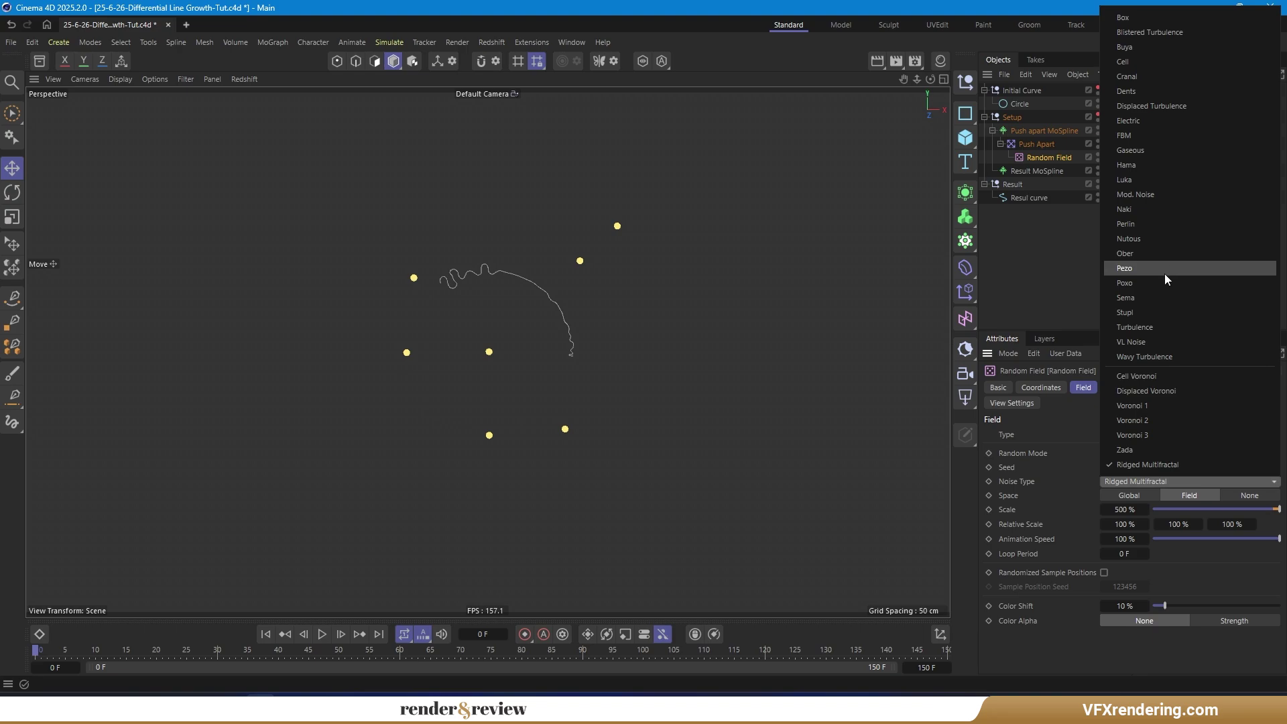
click(1161, 195)
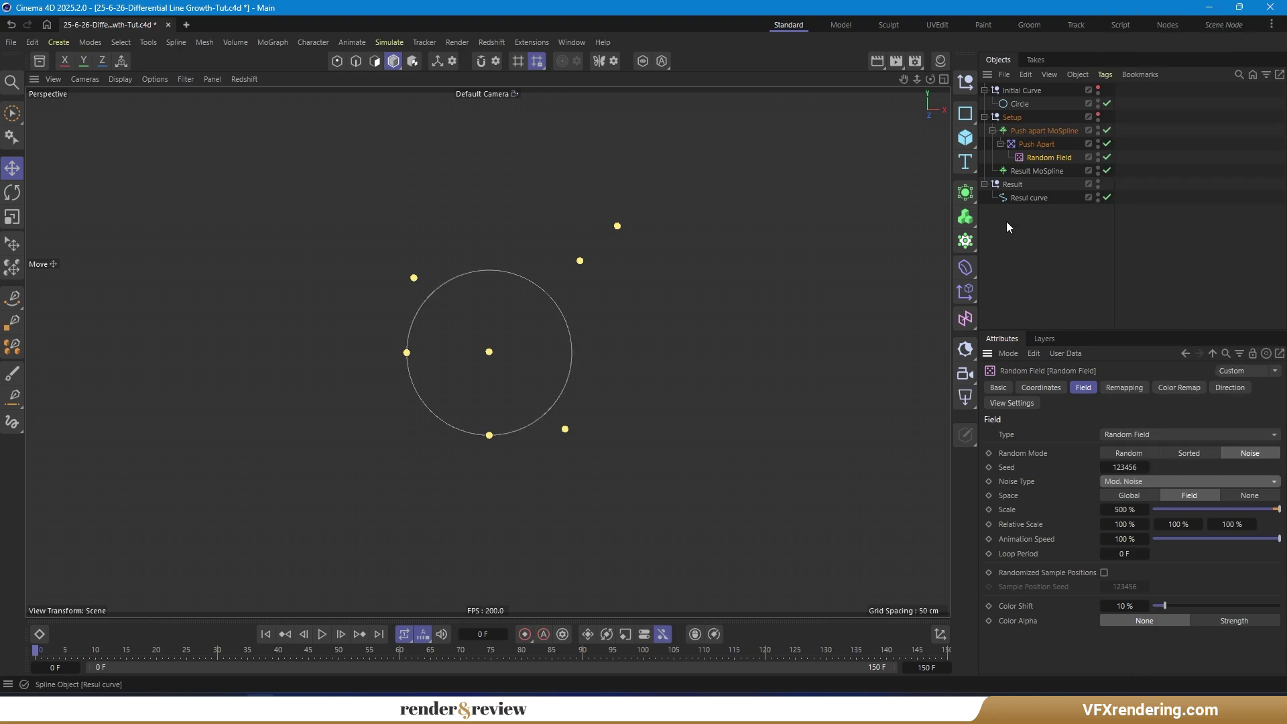
click(323, 634)
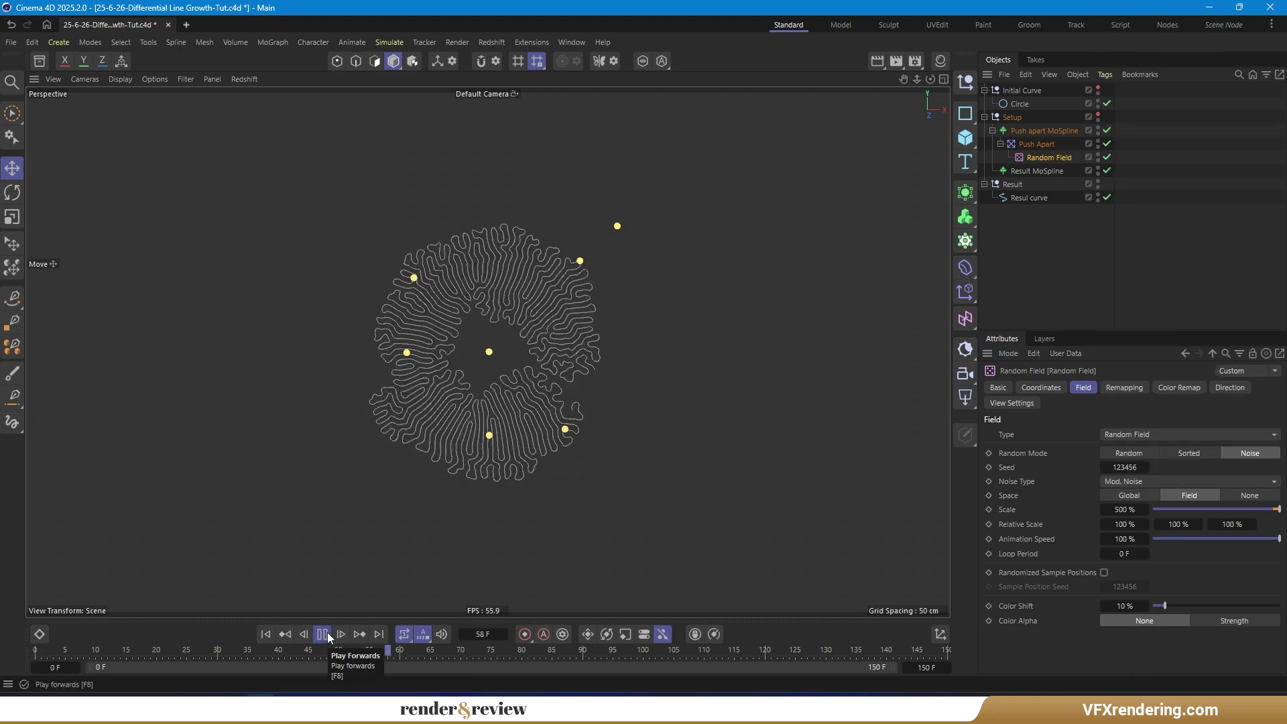
click(323, 634)
click(266, 634)
- Add a Spherical Field above the Random Field in the Push Apart effector and set its blending to Overlay
click(1036, 144)
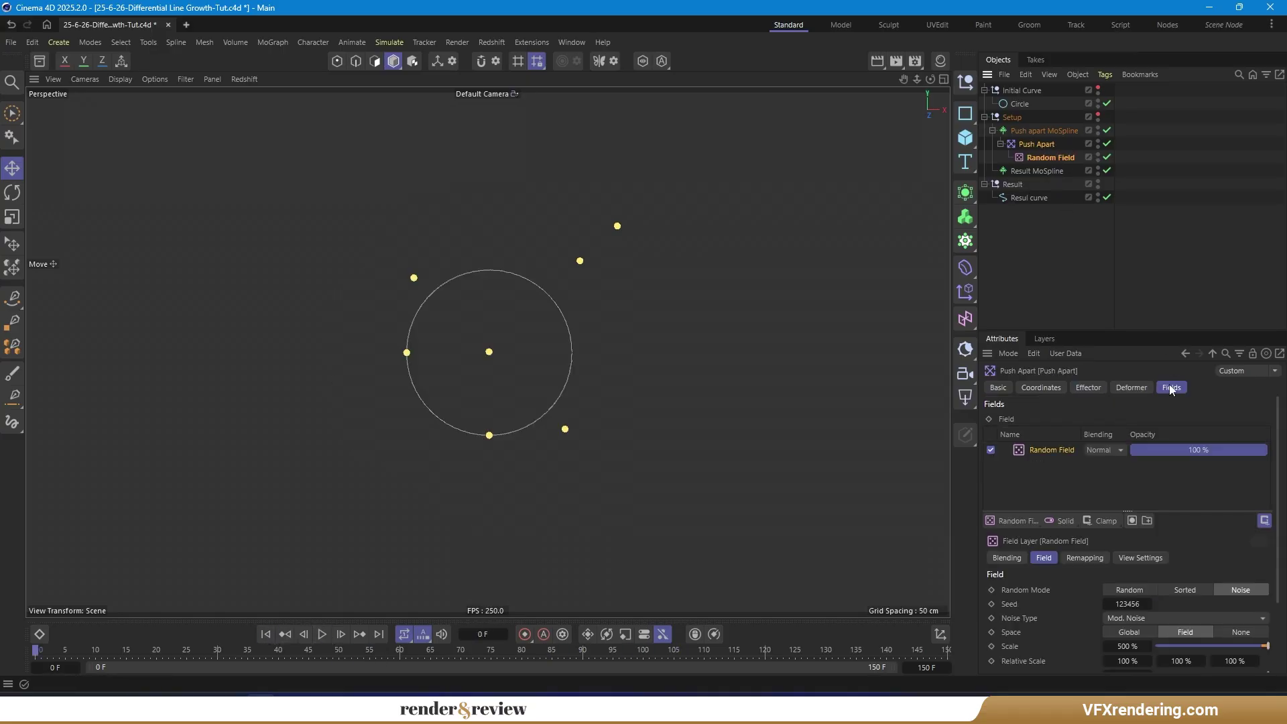
click(1004, 521)
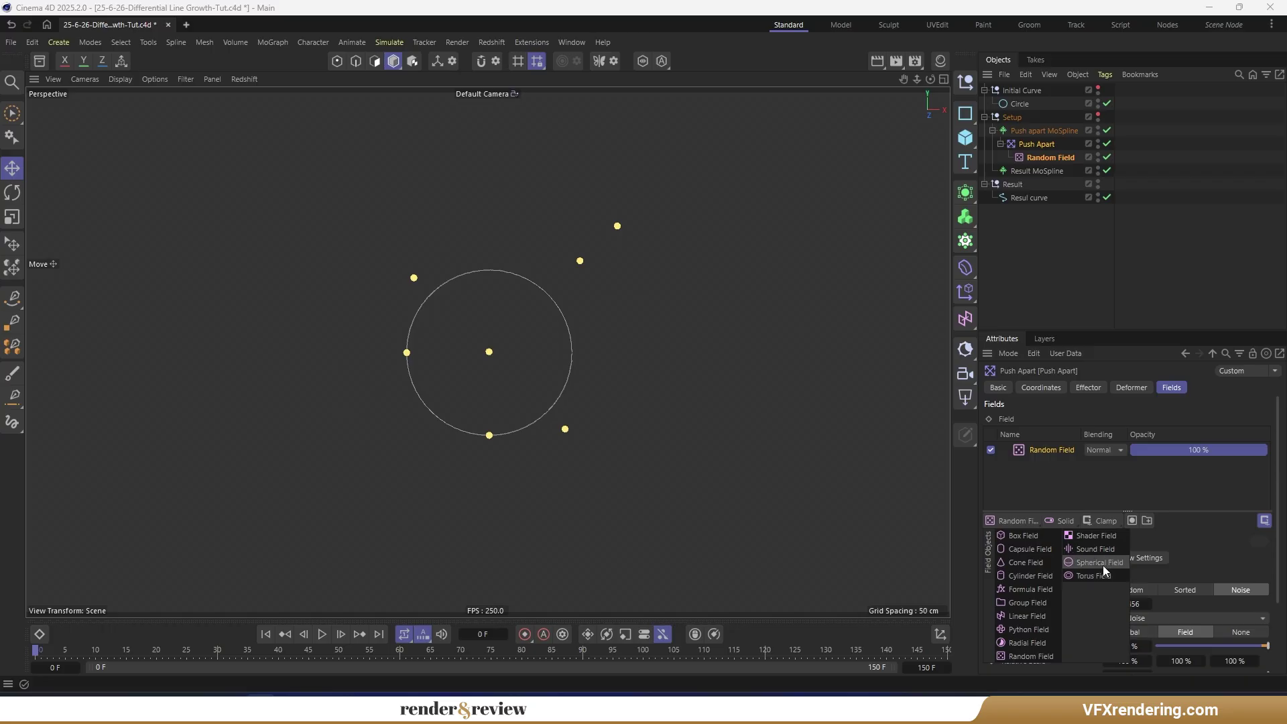
click(1104, 566)
click(1106, 449)
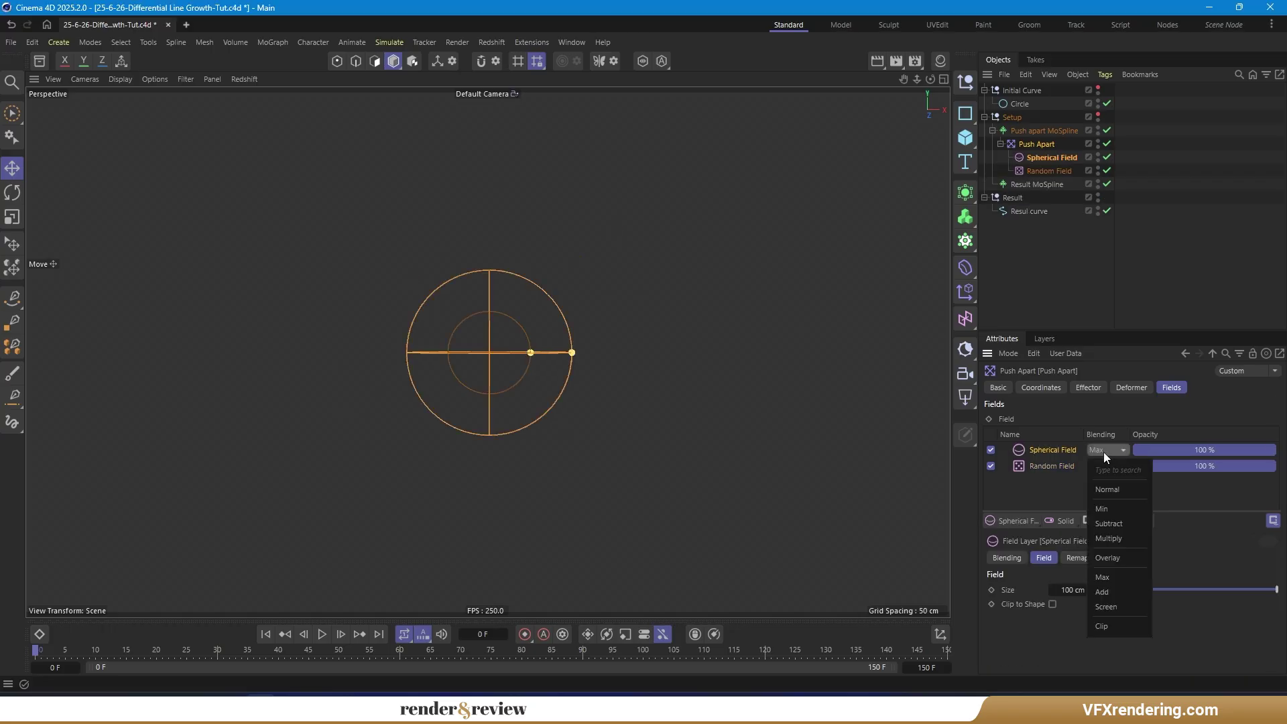
click(1116, 552)
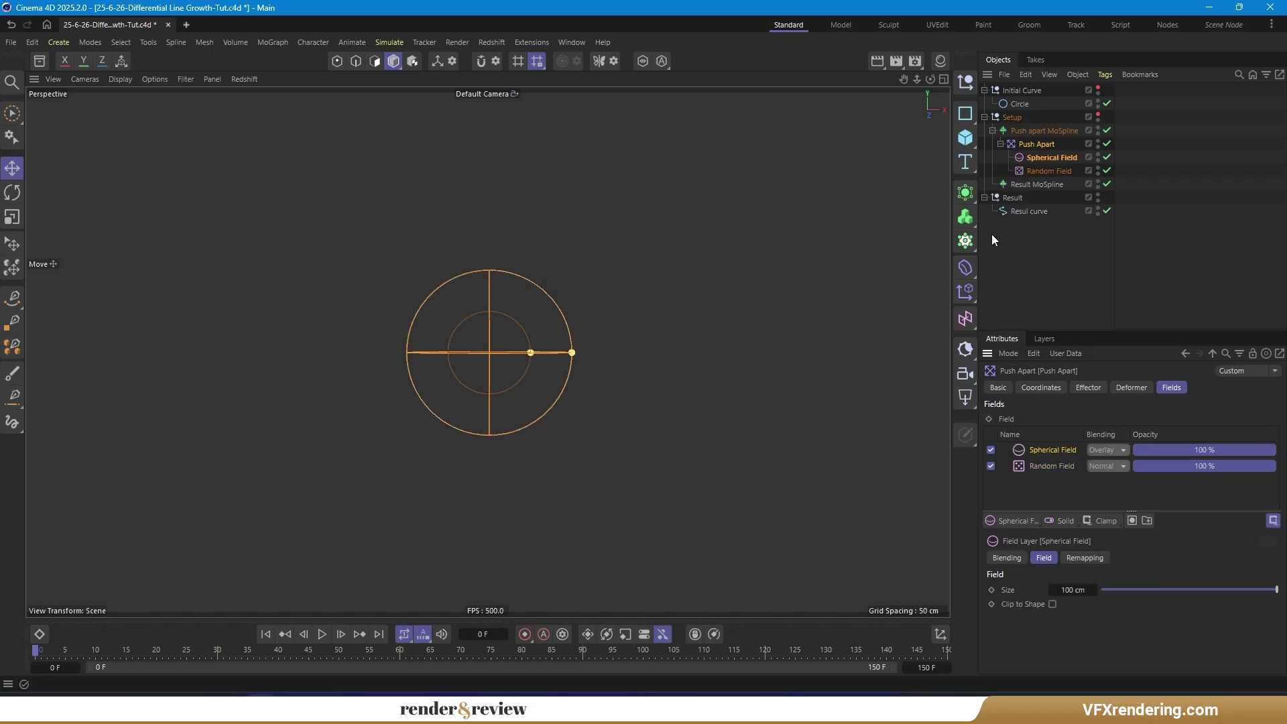
- Move the Spherical Field up and slightly left of the circle's centre, play the growth to frame 150, and rewind
click(1051, 158)
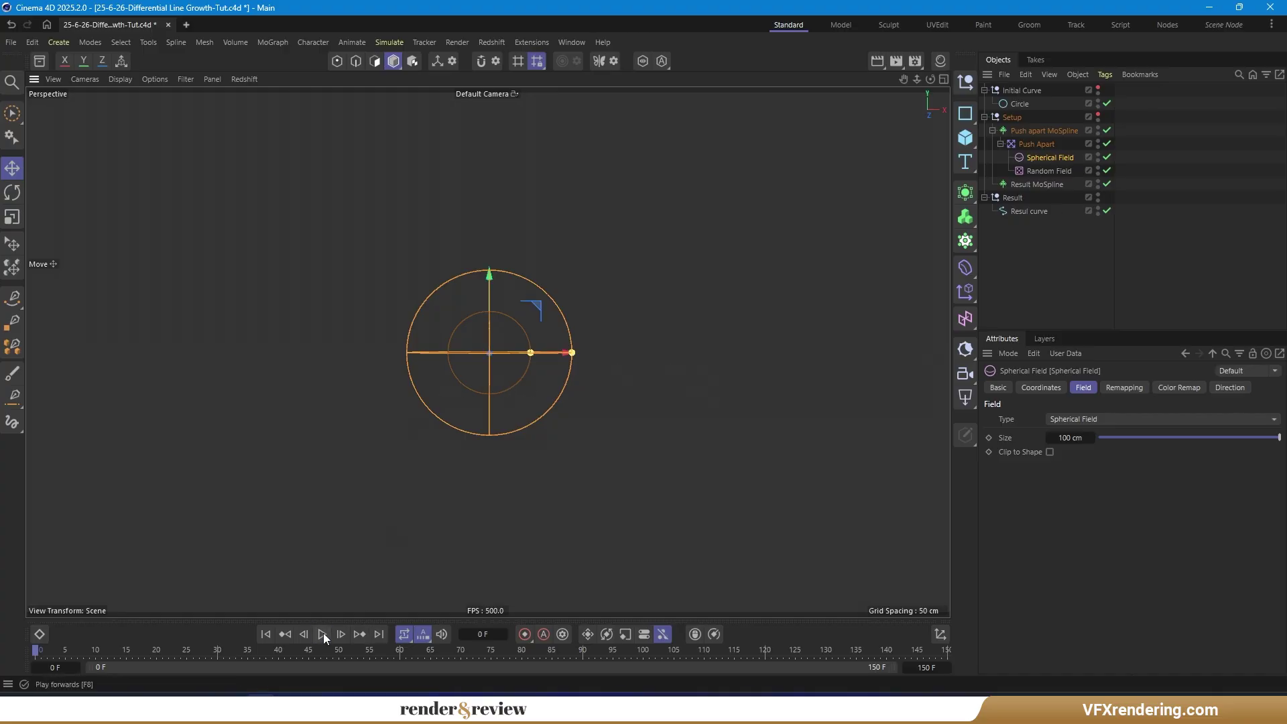
mouse_move(537, 304)
mouse_down()
mouse_move(632, 287)
mouse_move(732, 345)
mouse_move(662, 395)
mouse_move(745, 394)
mouse_move(646, 380)
mouse_move(425, 213)
mouse_move(369, 215)
mouse_move(392, 295)
mouse_move(444, 331)
mouse_move(662, 298)
mouse_move(718, 156)
mouse_move(584, 114)
mouse_move(391, 159)
mouse_move(319, 238)
mouse_move(288, 302)
mouse_move(461, 379)
mouse_move(717, 446)
mouse_move(485, 492)
mouse_move(417, 248)
mouse_move(387, 52)
mouse_move(656, 51)
mouse_move(737, 195)
mouse_move(679, 279)
mouse_move(512, 239)
mouse_up()
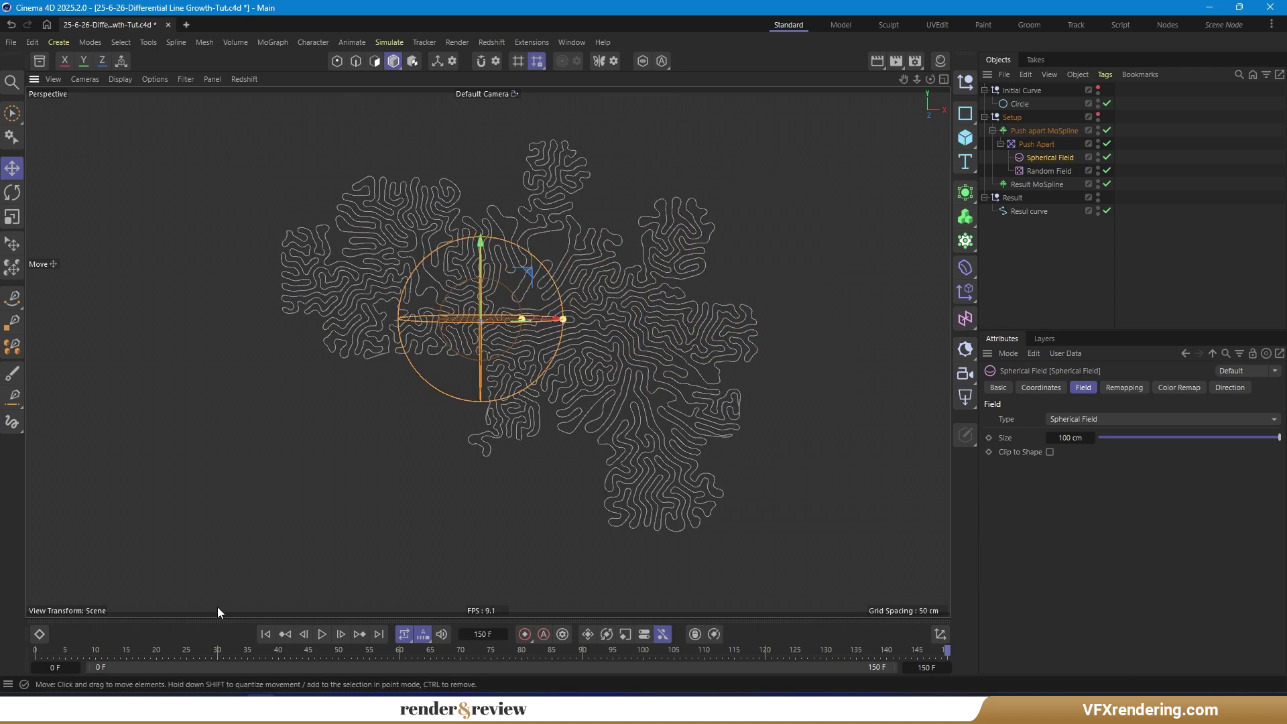
click(265, 635)
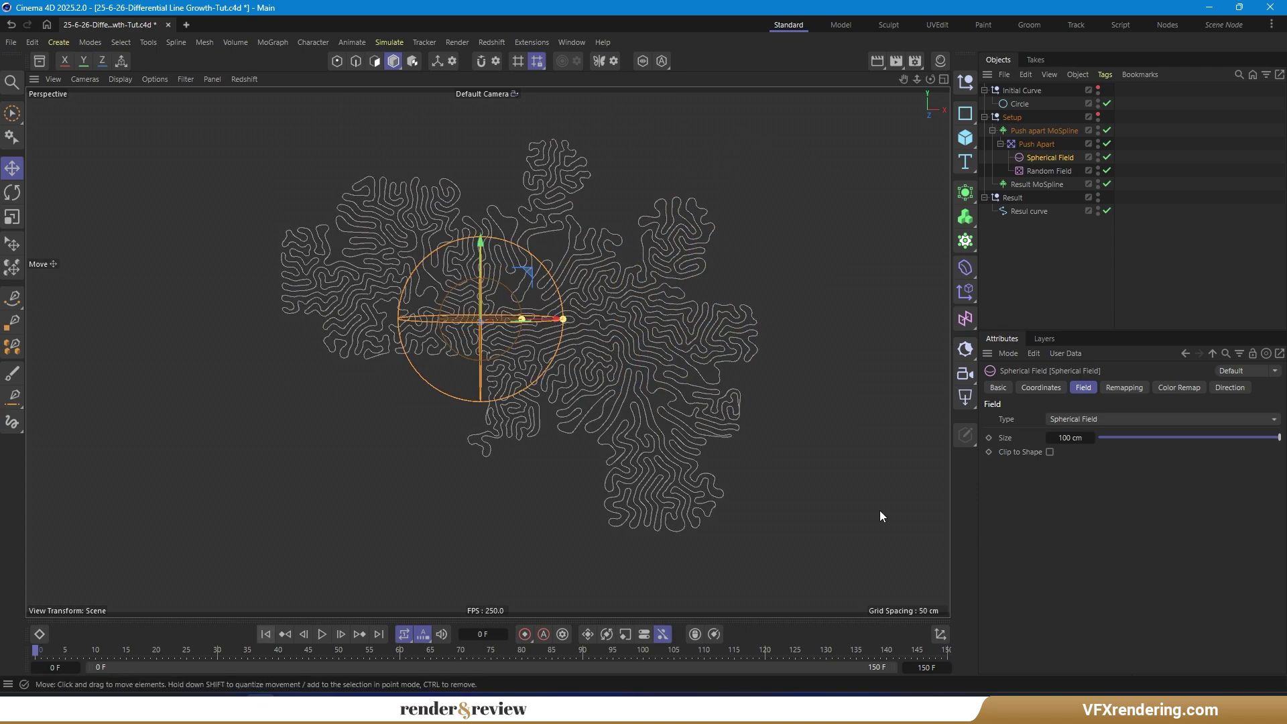
- Delete the Spherical Field and set the Random Field's noise type back to Perlin
key(Delete)
click(1040, 158)
click(1118, 481)
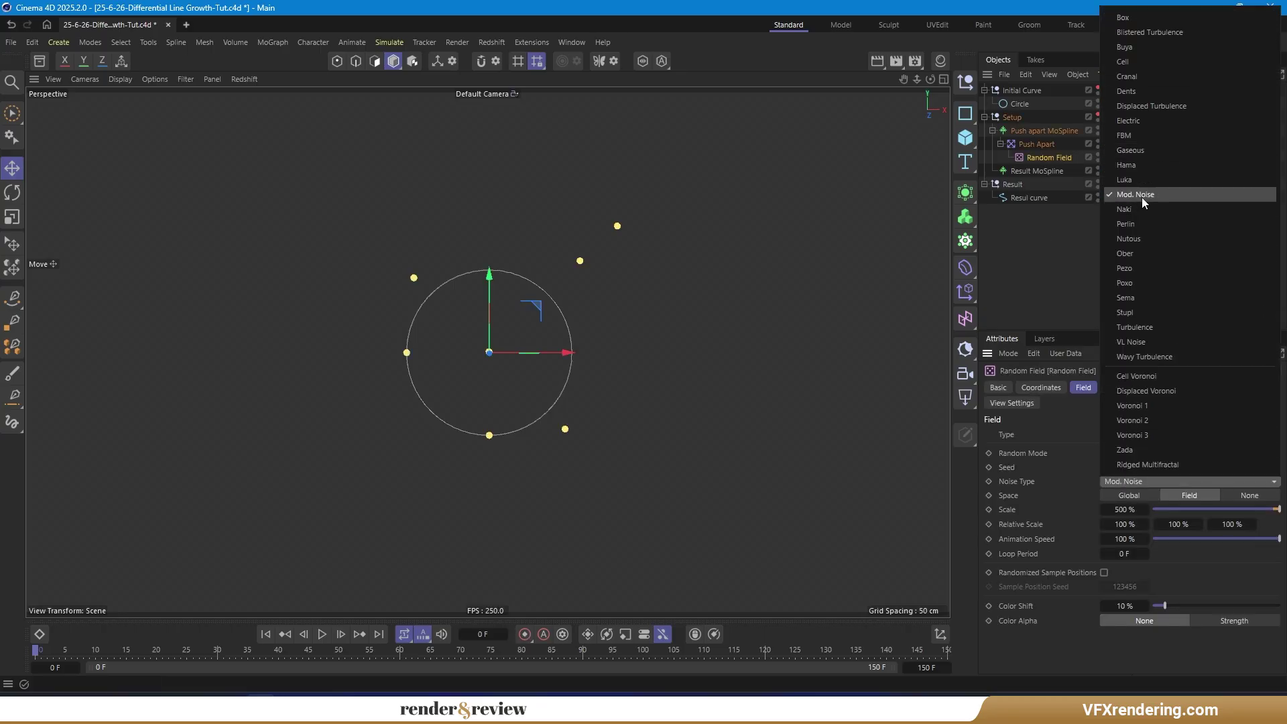
click(1140, 224)
- Create a Flower spline with an inner radius of 50 cm and an outer radius of 100 cm
click(1025, 228)
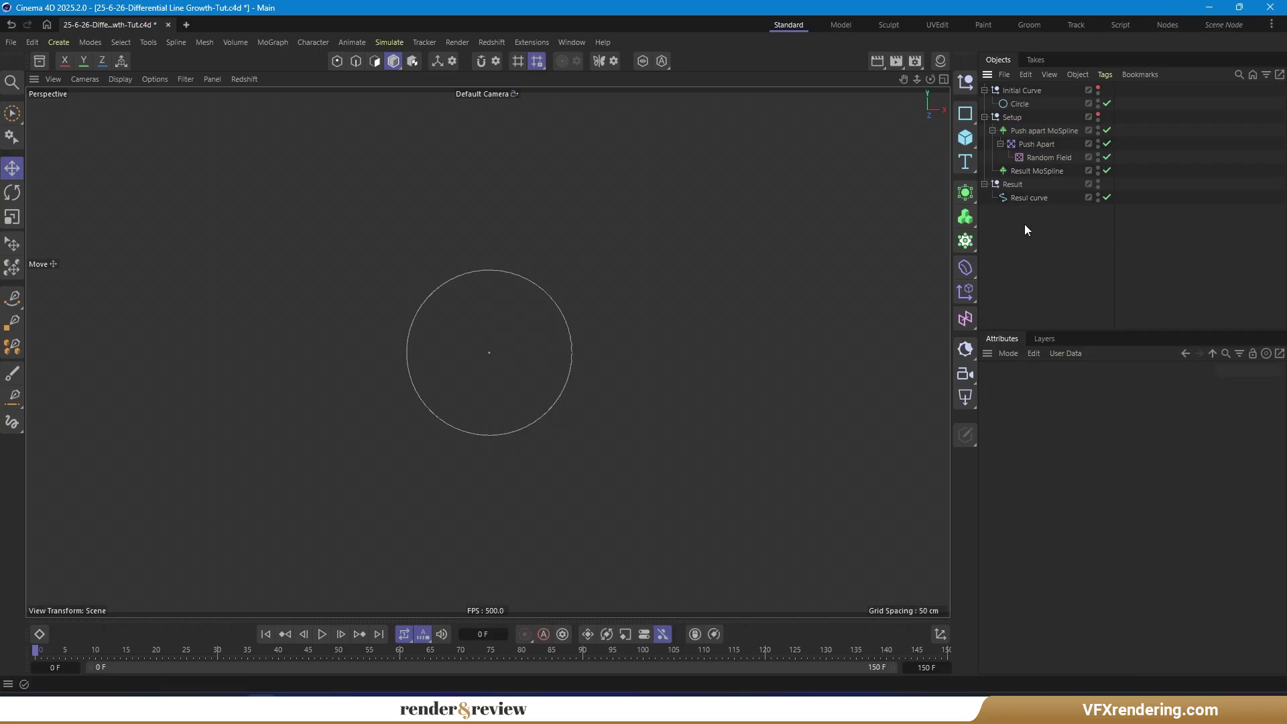
click(966, 113)
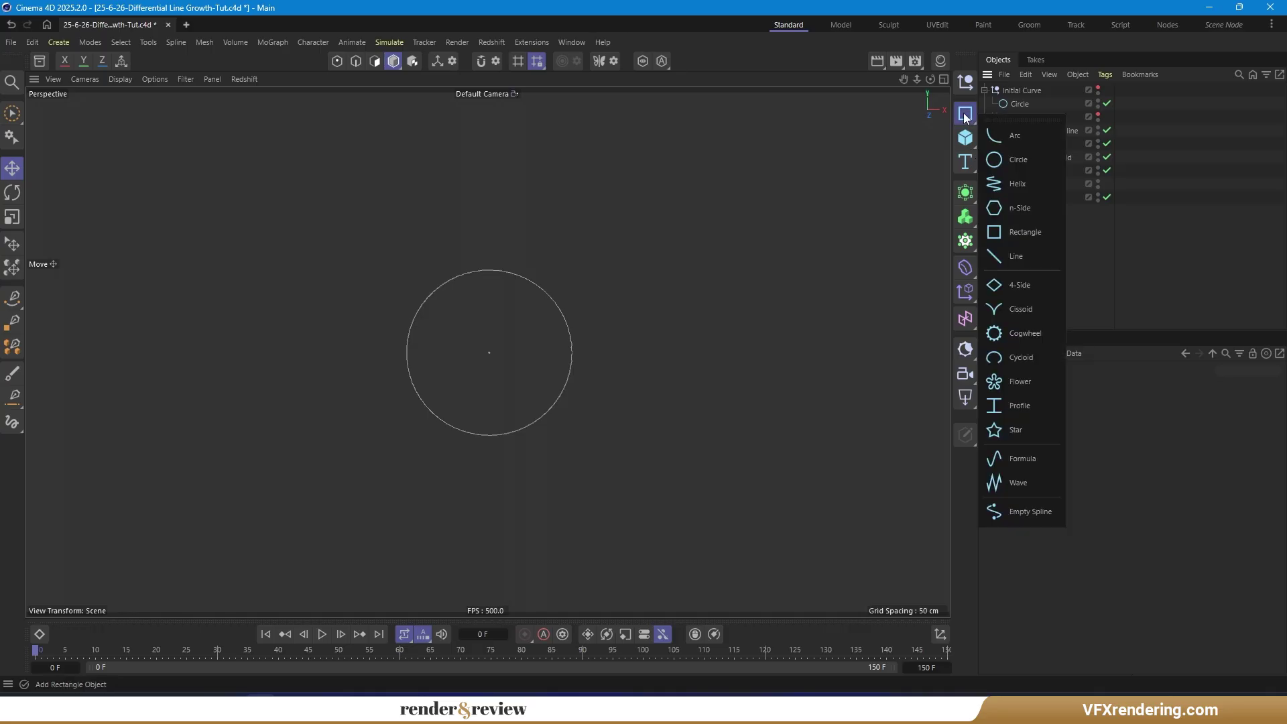
click(1032, 381)
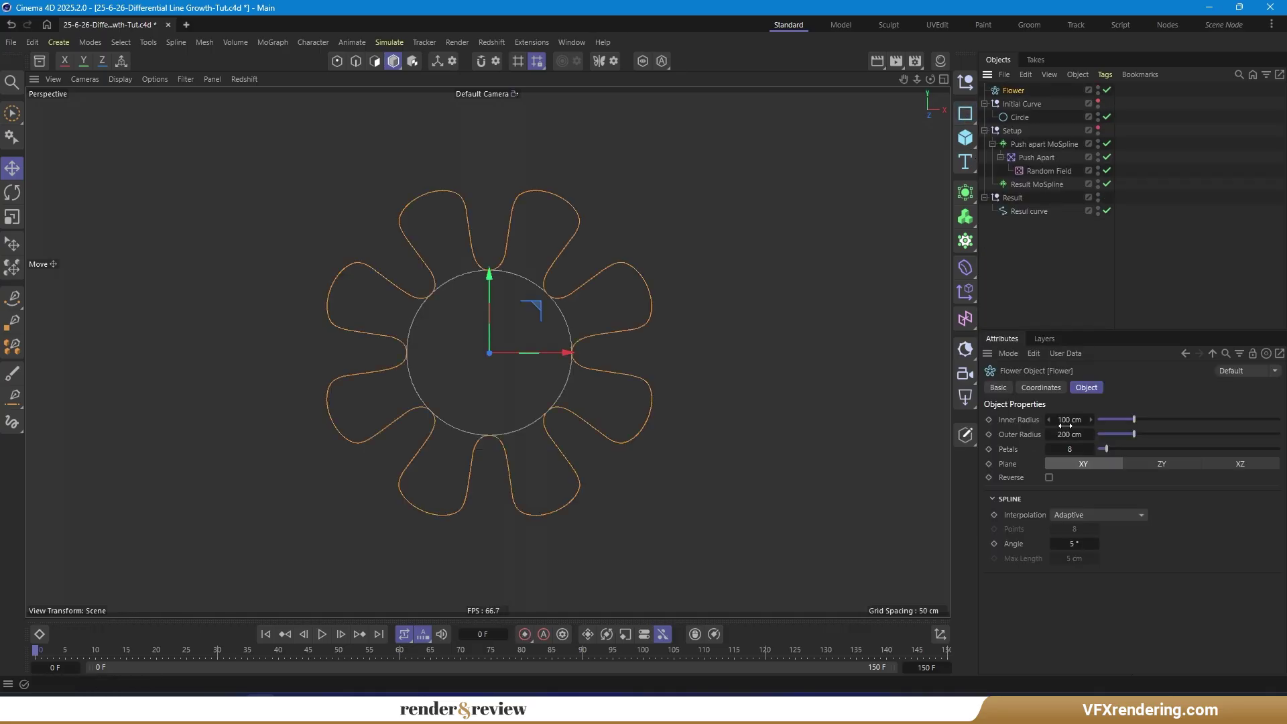
text(50)
key(Tab)
text(100)
key(Return)
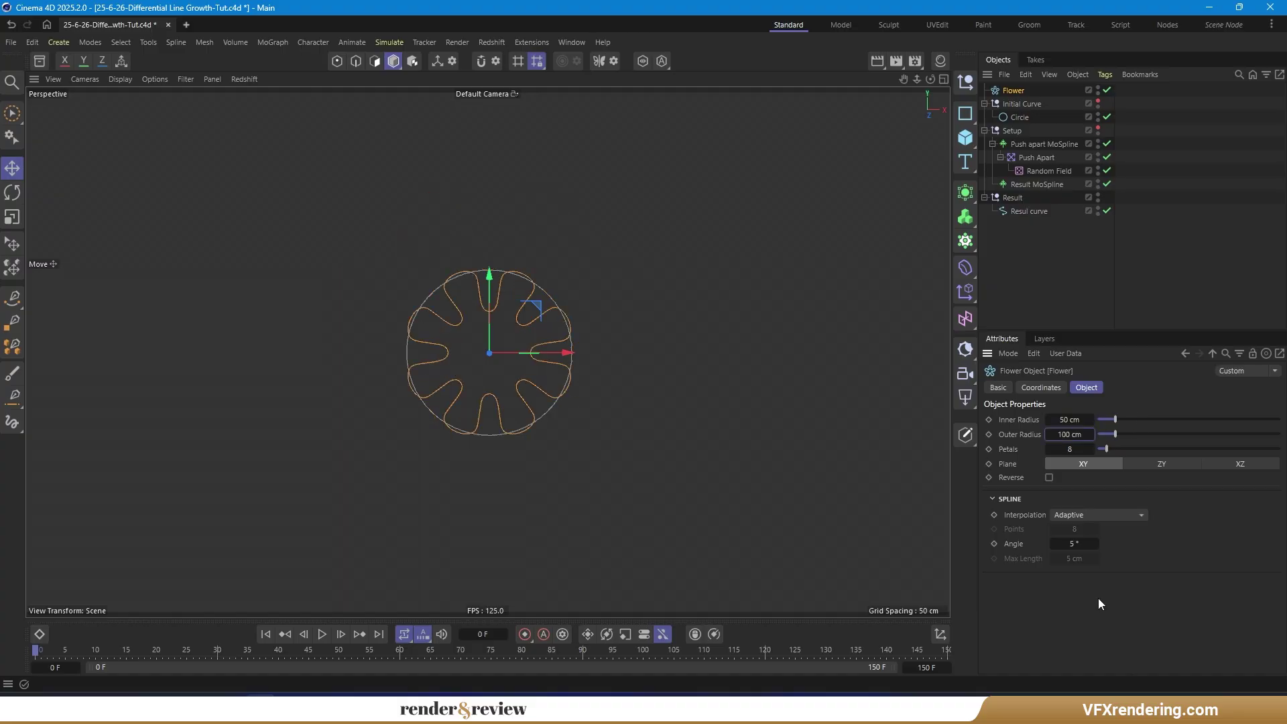
- Place the Flower in the Initial Curve group and assign it as the Push apart MoSpline's source spline
drag(1023, 110, 1025, 111)
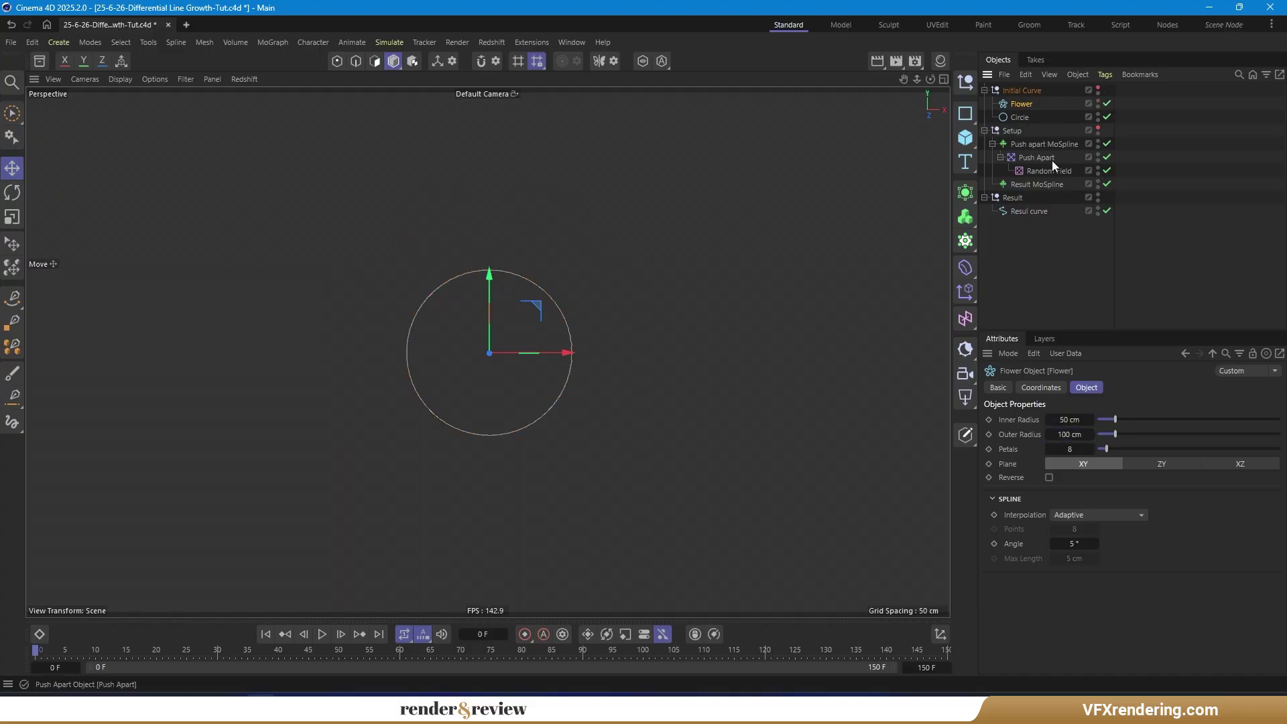
click(1047, 146)
drag(1021, 104, 1064, 285)
drag(1080, 453, 1080, 449)
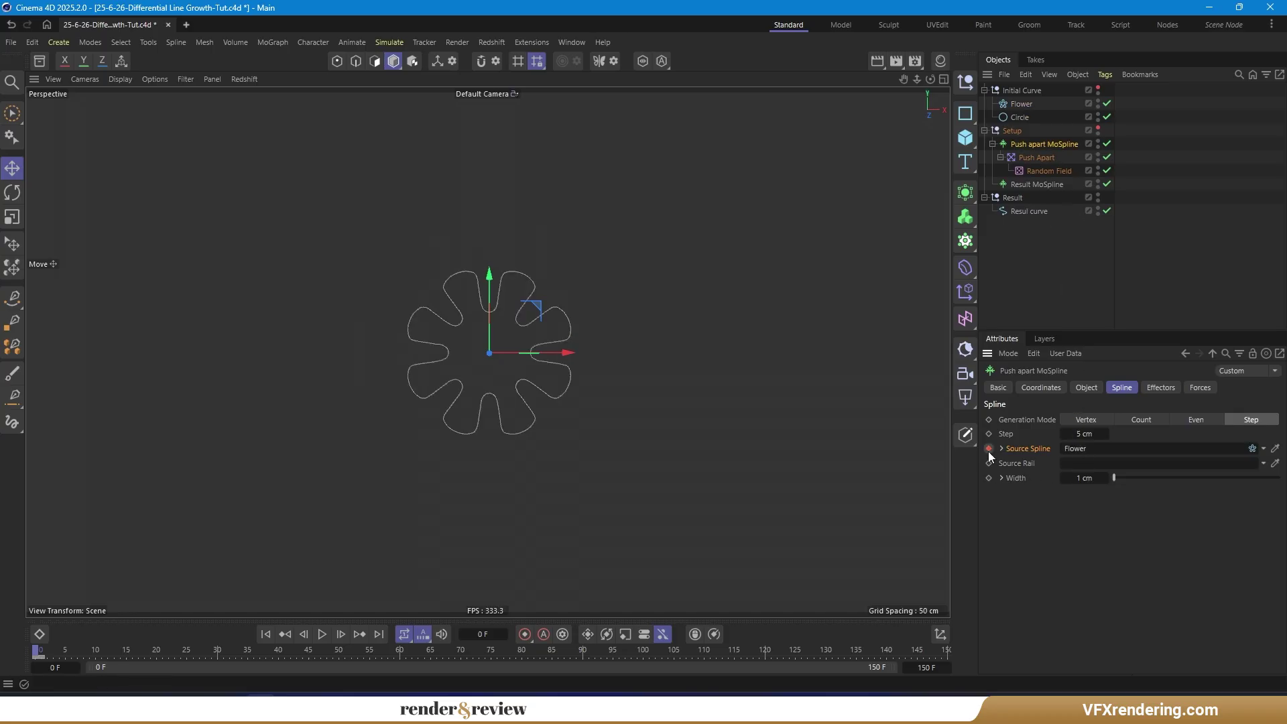
- Play the flower-based growth to frame 150 and rewind to frame 0
click(1022, 288)
click(321, 634)
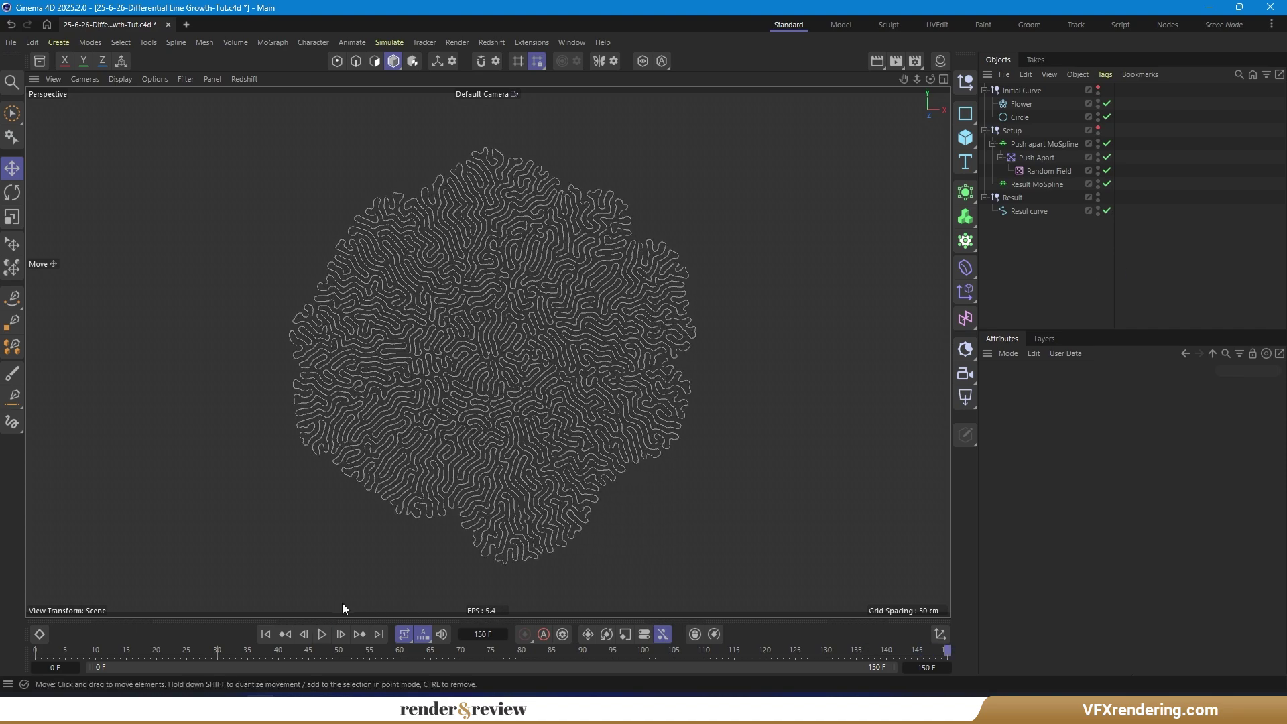
click(266, 634)
- Create a flat Helix spline with start radius 0 cm, end radius 100 cm, end angle 2400° and height 0 cm
click(972, 115)
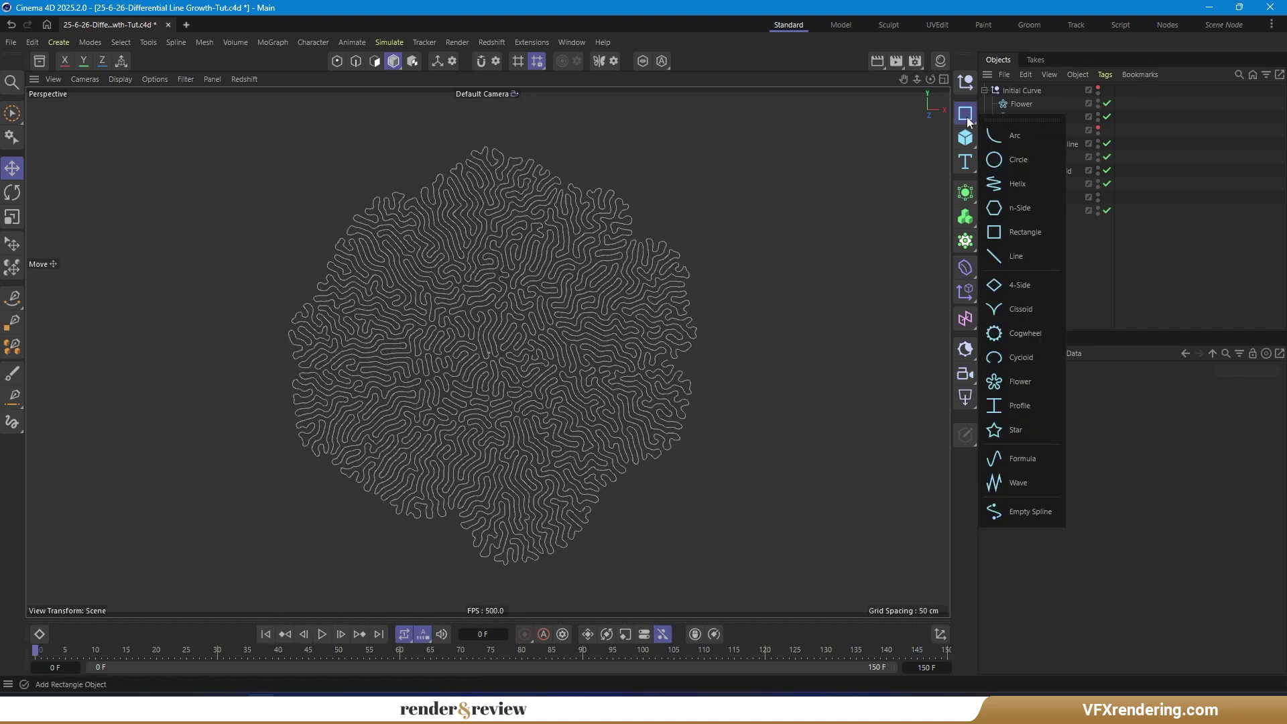
click(1034, 187)
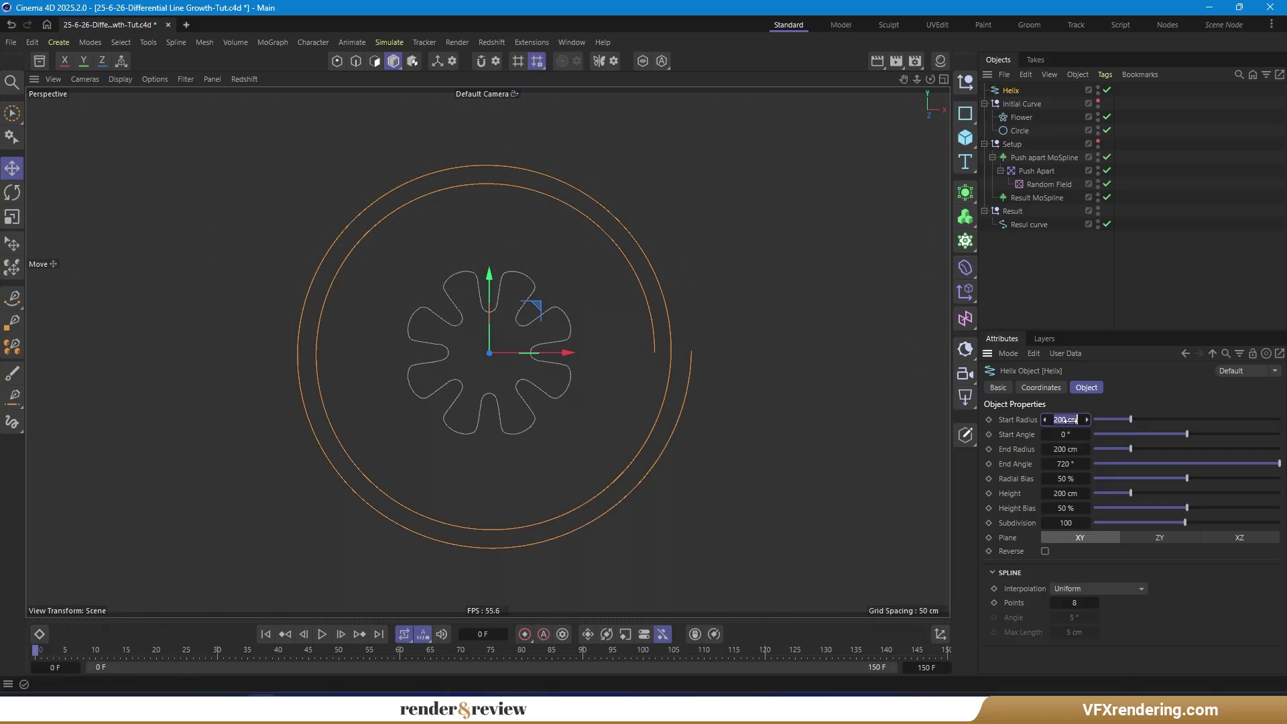
click(1074, 451)
text(100)
key(Tab)
text(0)
key(Return)
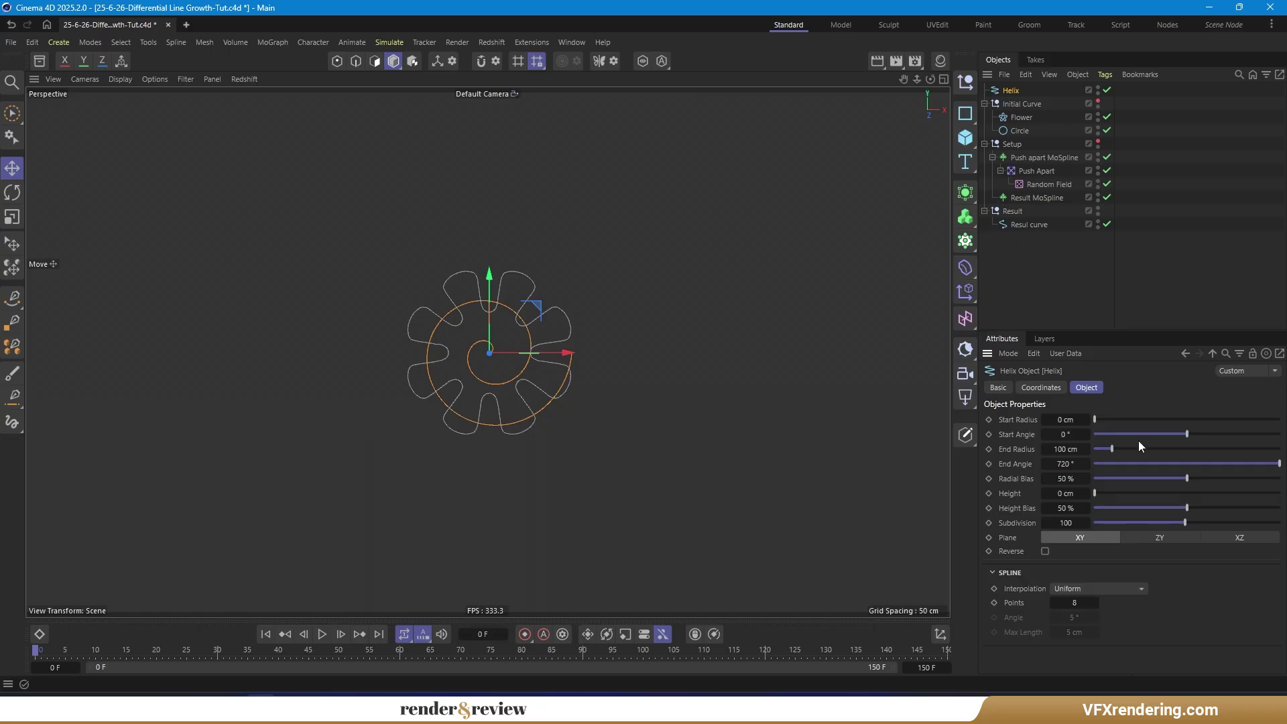
key(Return)
- Place the Helix in the Initial Curve group and assign it as the Push apart MoSpline's source spline
drag(1021, 110, 1023, 111)
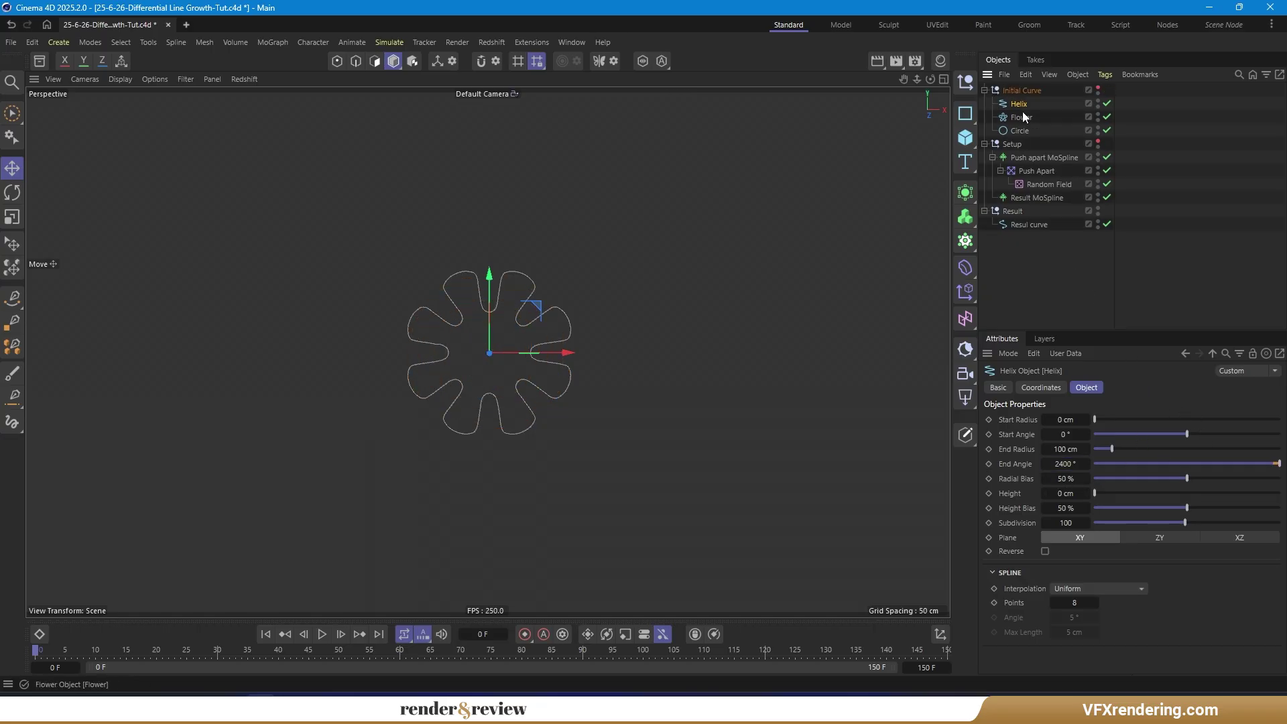
click(1028, 158)
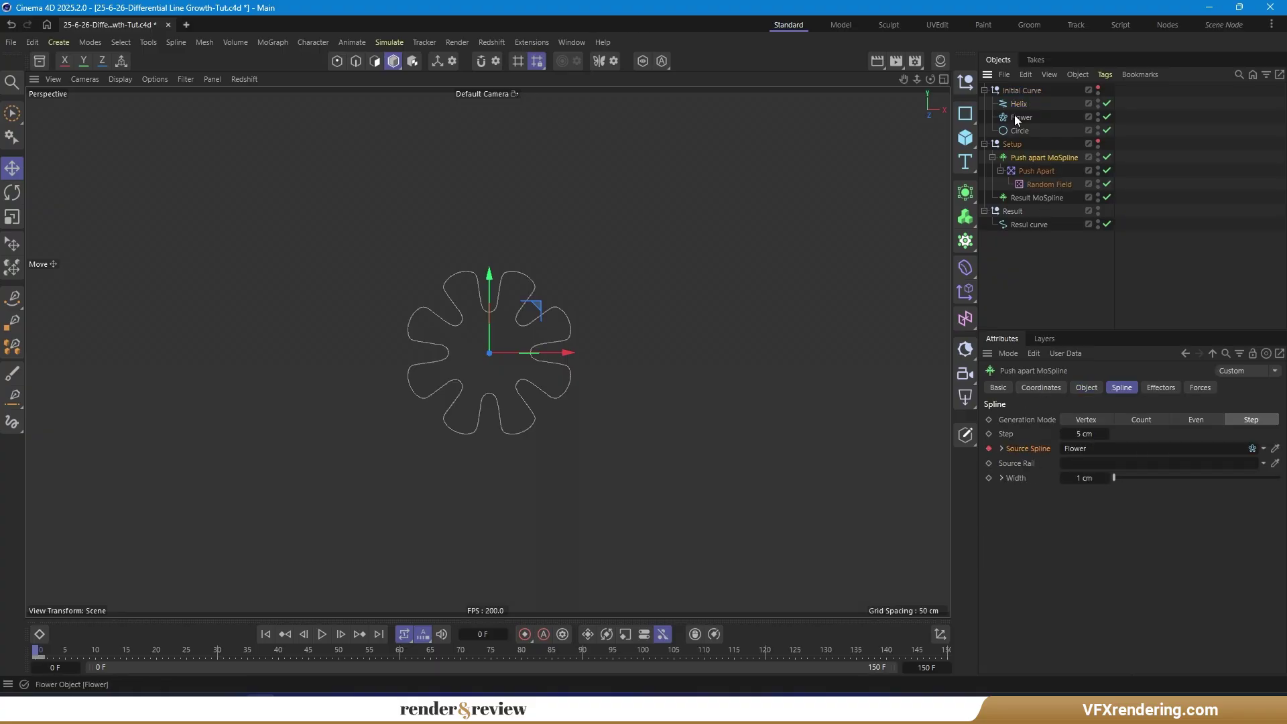
drag(1103, 455, 1102, 455)
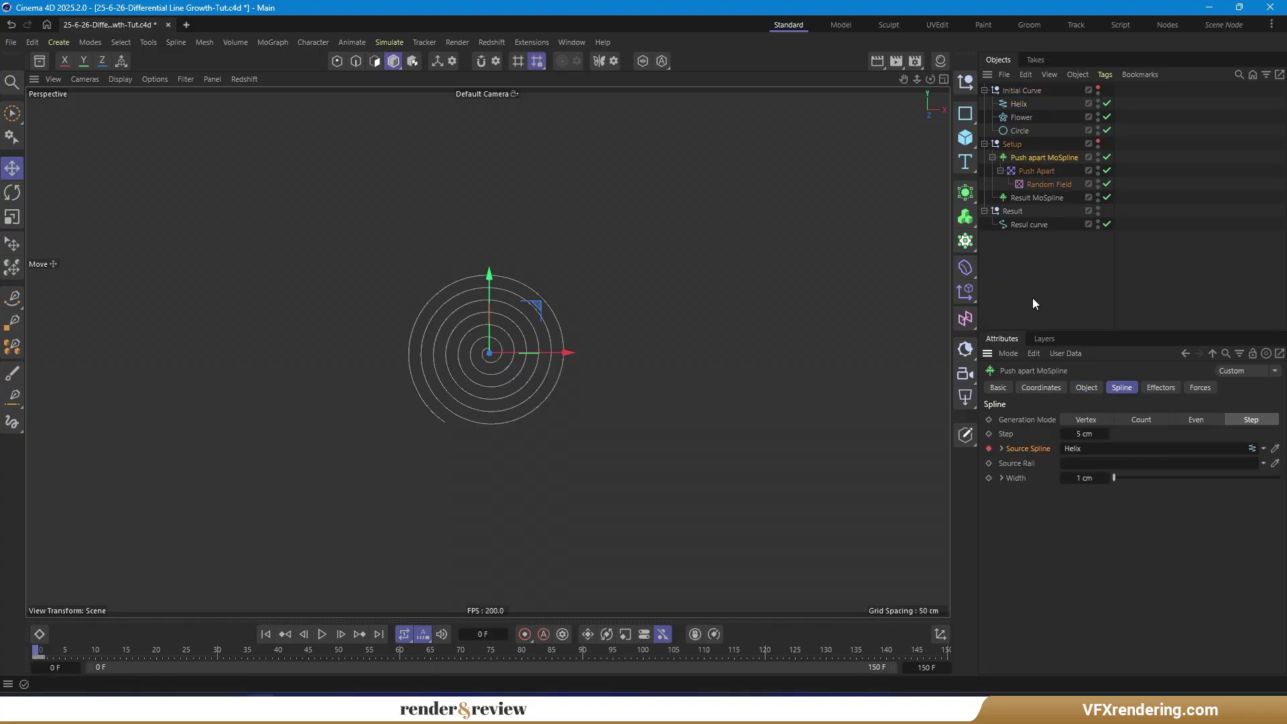
- Check the Random Field's settings and play the helix-based growth from frame 0
click(1050, 185)
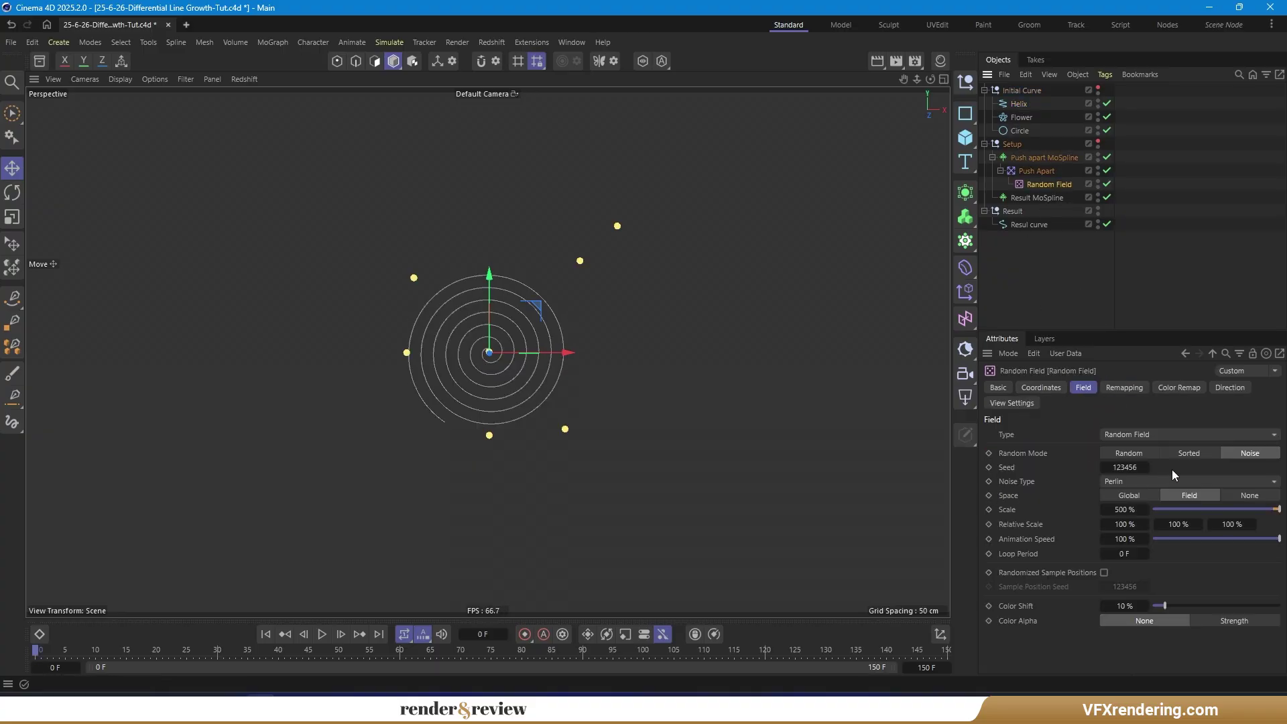
click(1033, 299)
click(322, 635)
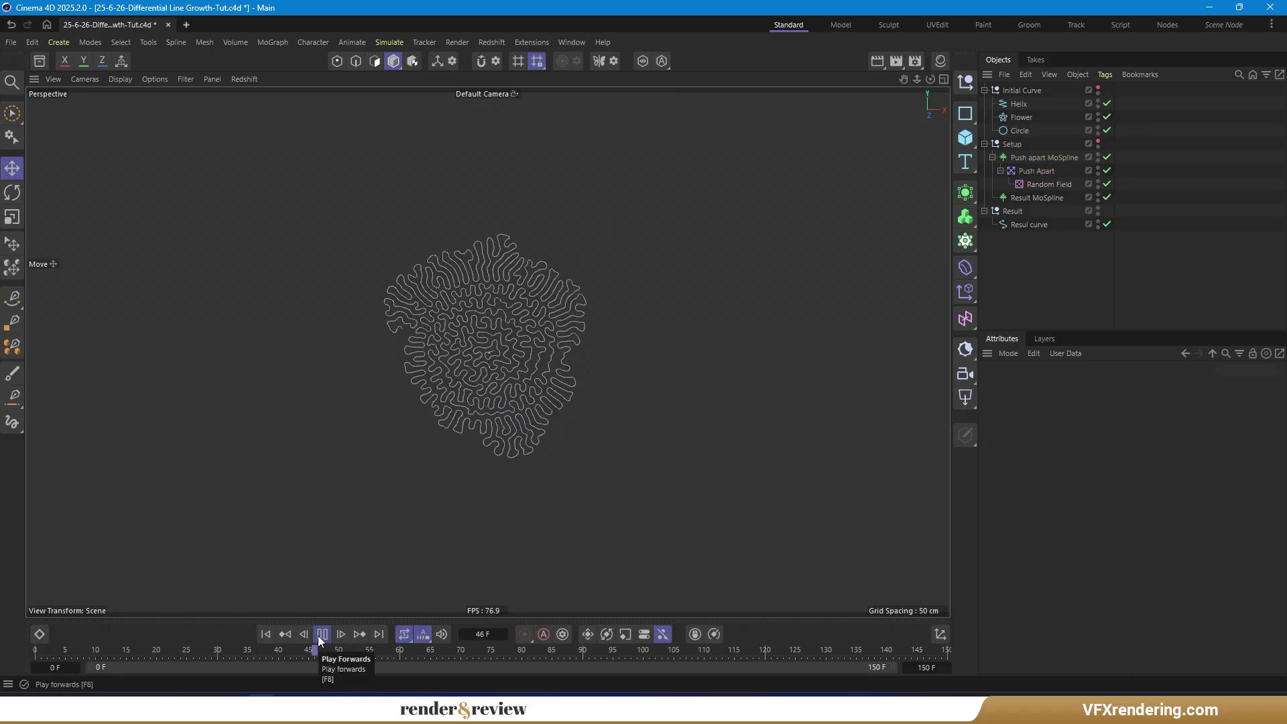
- Set the Random Field's seed to 123458, play the growth to frame 150, and rewind to frame 0
click(1056, 185)
click(1145, 465)
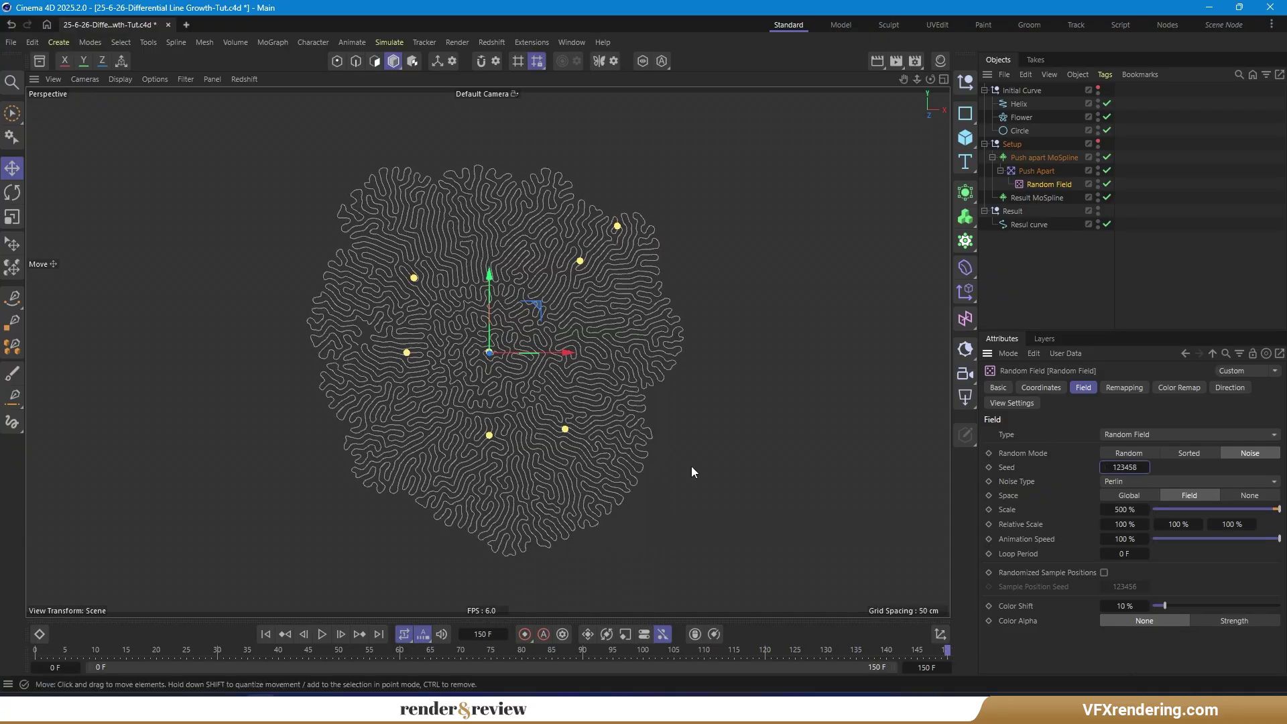
click(266, 633)
- Create a text spline reading VFX with middle alignment and a height of 100 cm
click(1018, 269)
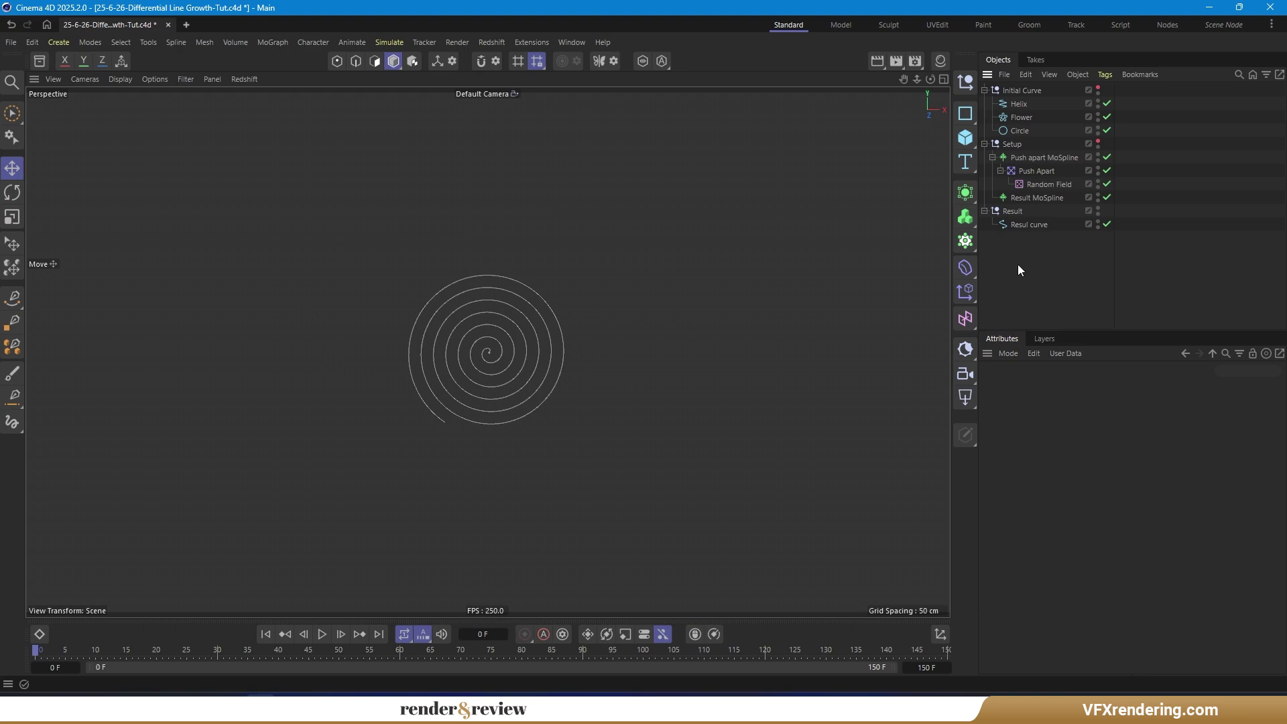
click(966, 163)
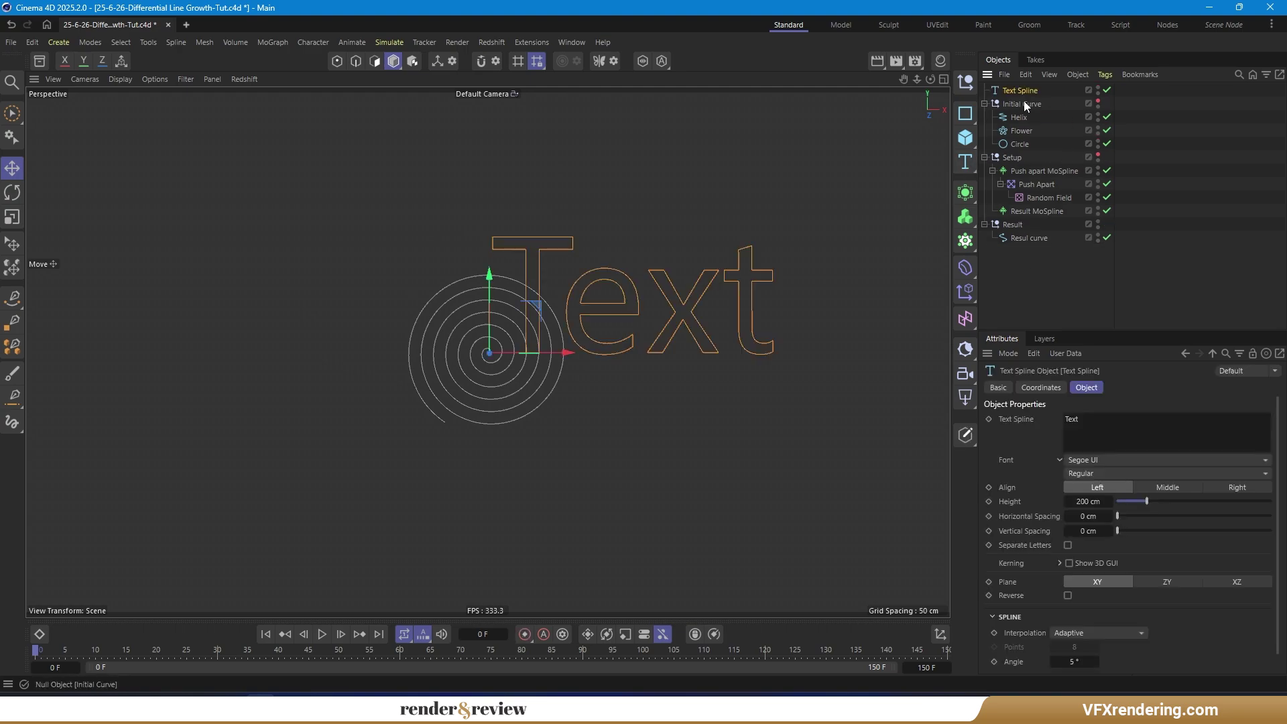
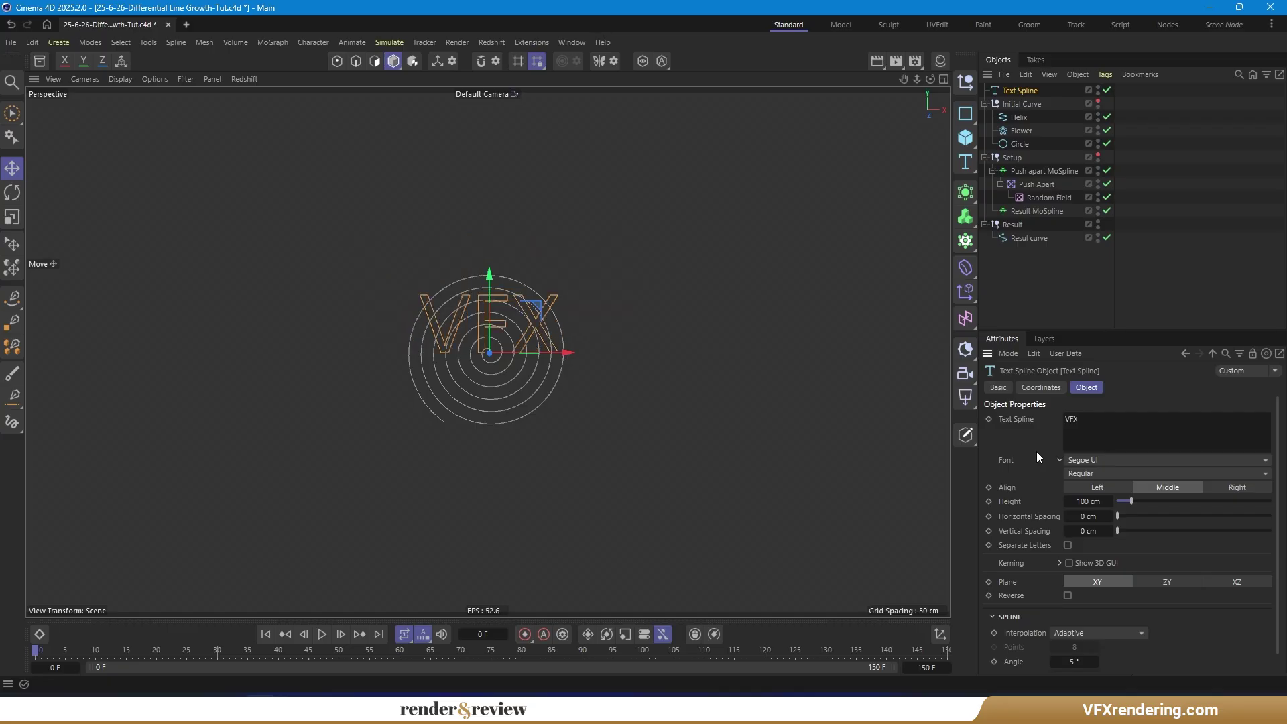
- Nest the text spline in a Connect object with Weld disabled and place it in the Initial Curve group
click(965, 193)
click(1033, 308)
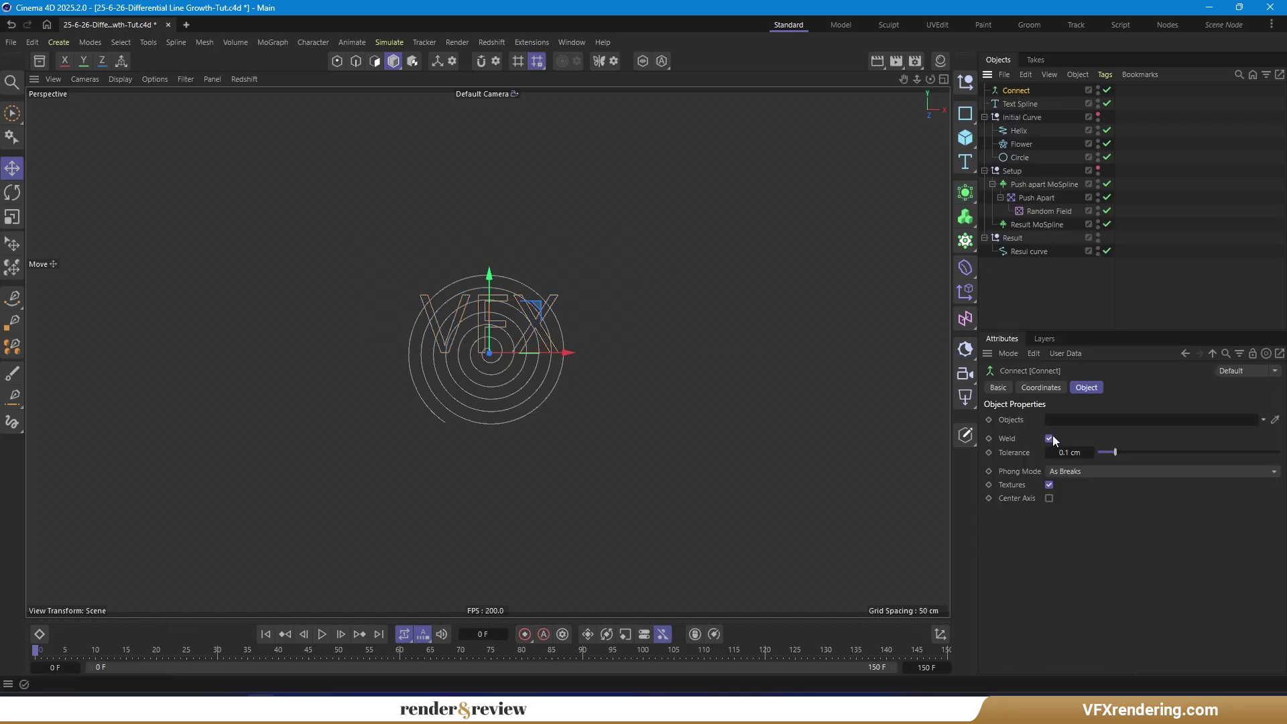
mouse_move(1026, 103)
mouse_down()
mouse_move(1023, 87)
mouse_move(1014, 106)
mouse_up()
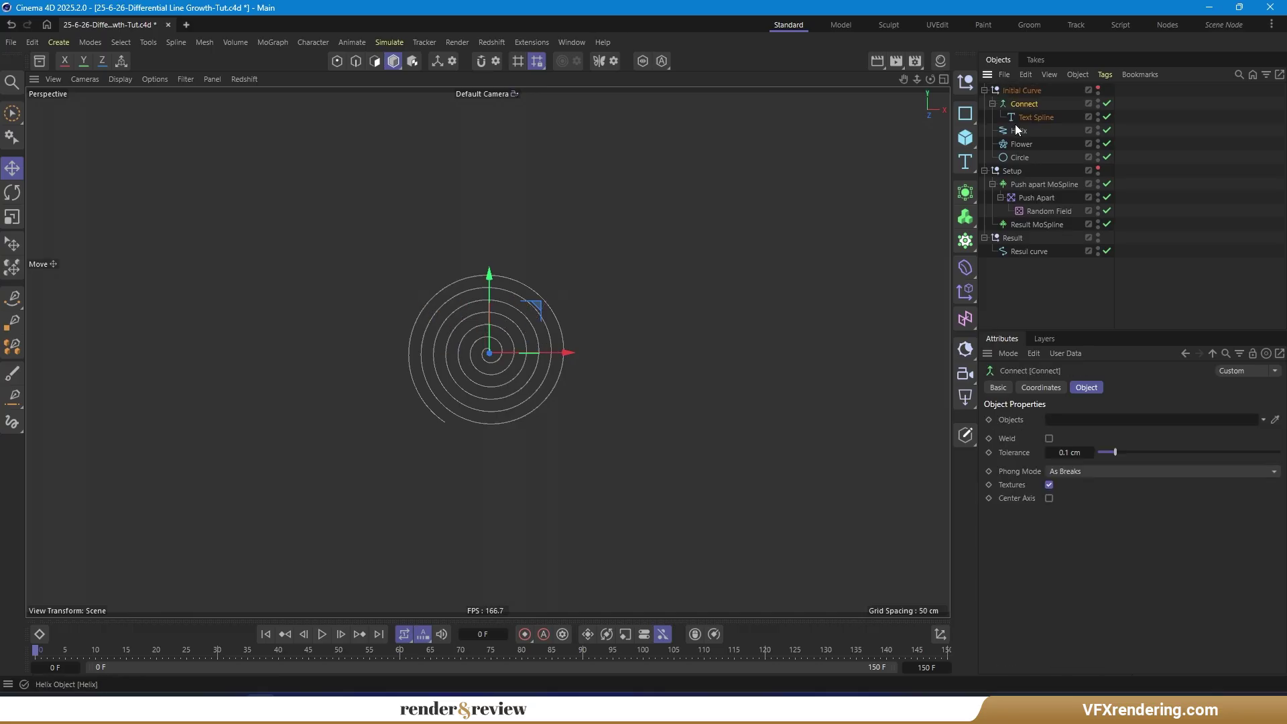
- Assign the Connect object as the Push apart MoSpline's source spline
click(1044, 185)
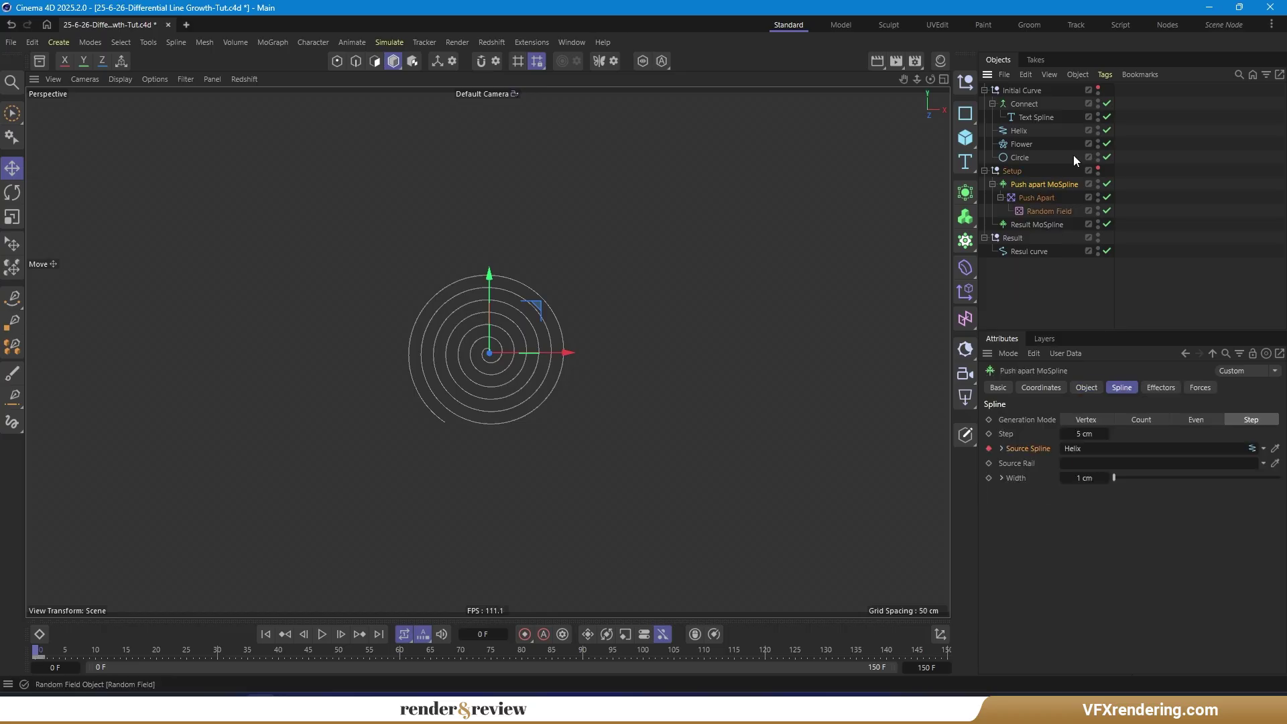
drag(1024, 103, 1079, 452)
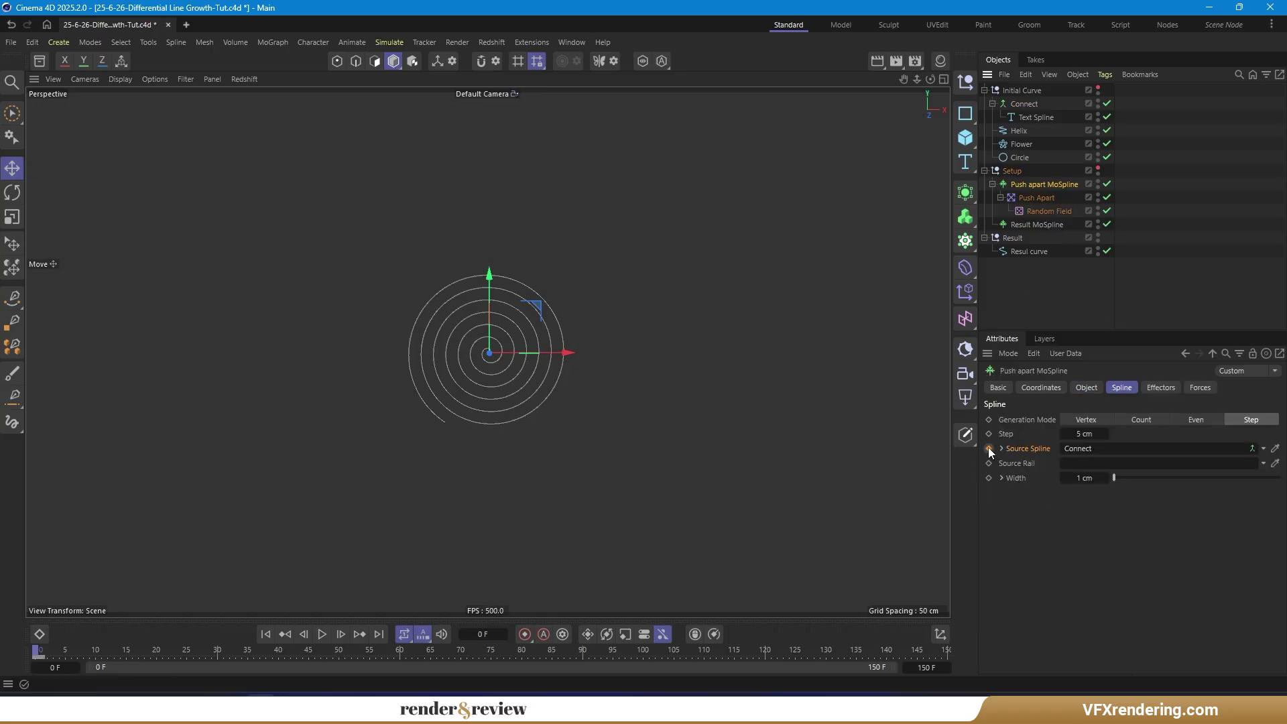
click(1035, 288)
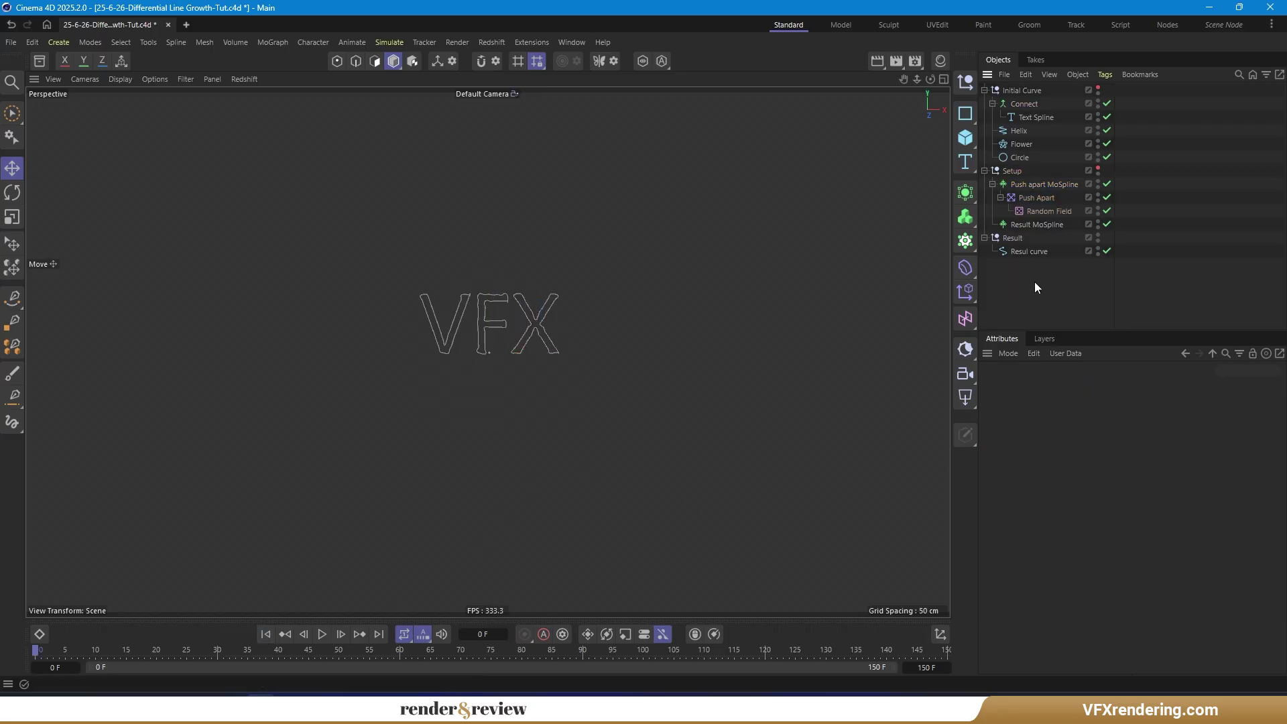
- Frame the result curve in the viewport, play the text-based growth to frame 150, and rewind to frame 0
click(1024, 251)
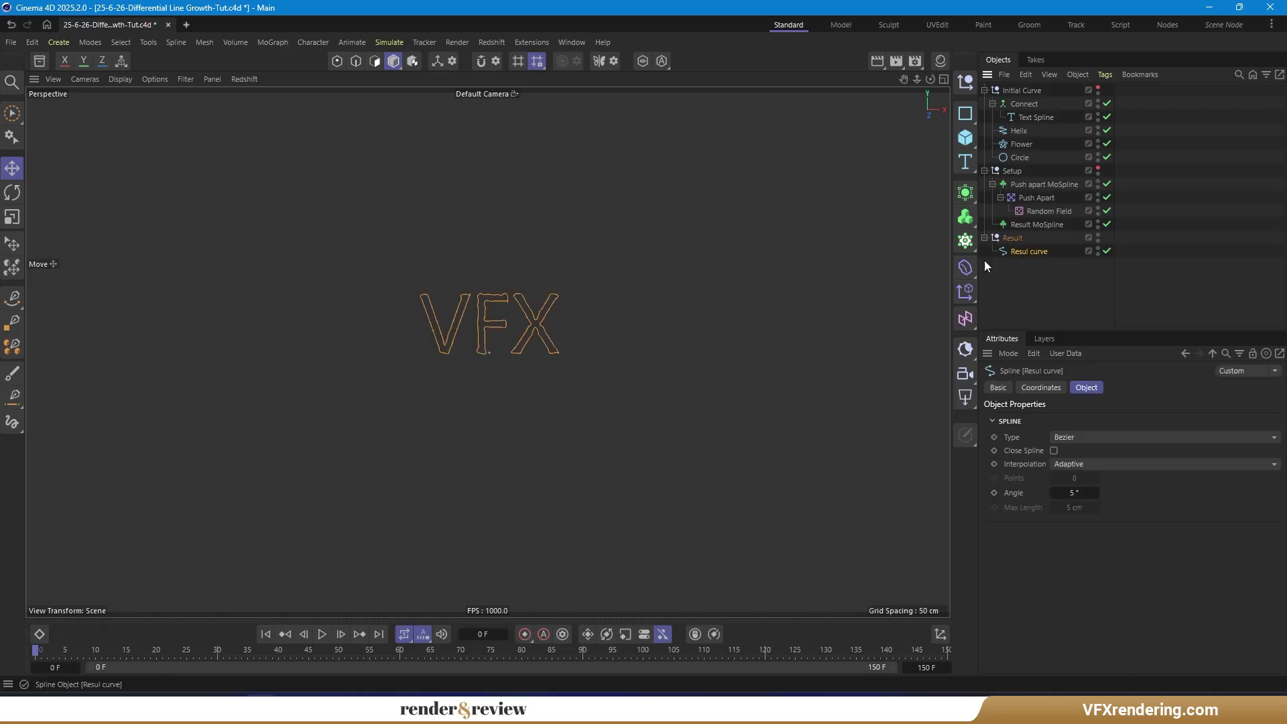
key(h)
scroll(548, 364, down, 5)
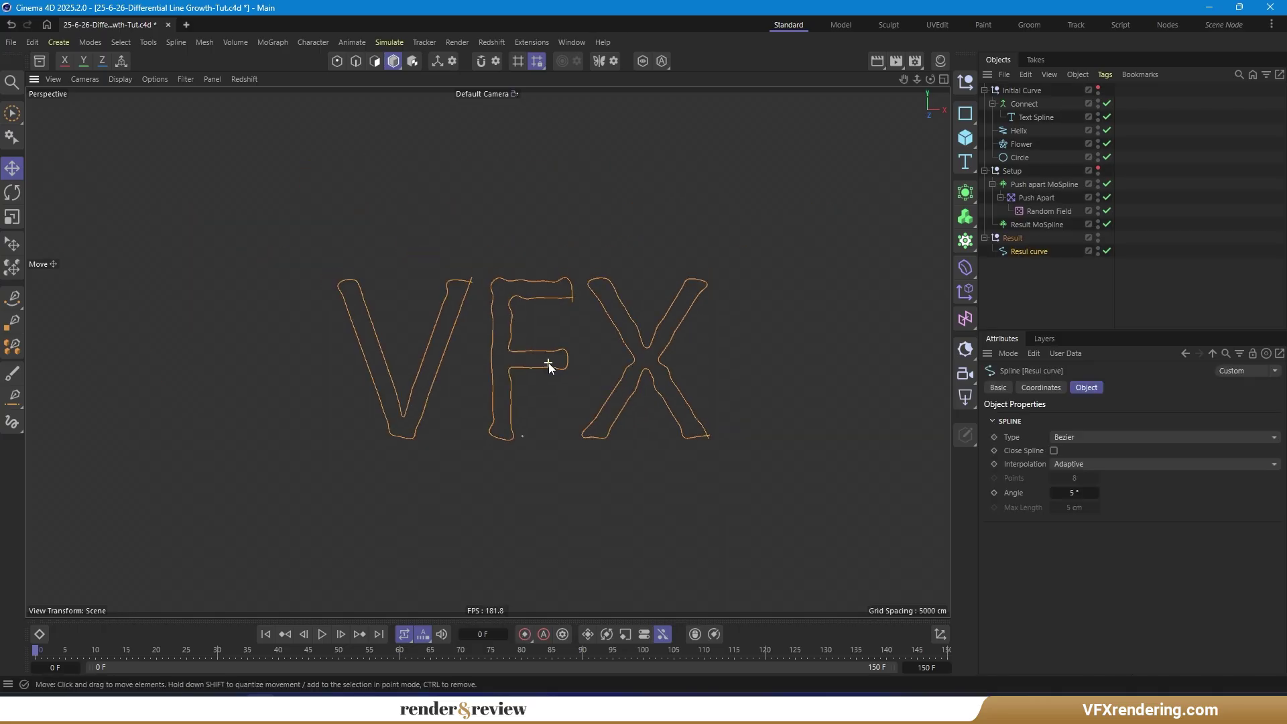
click(322, 636)
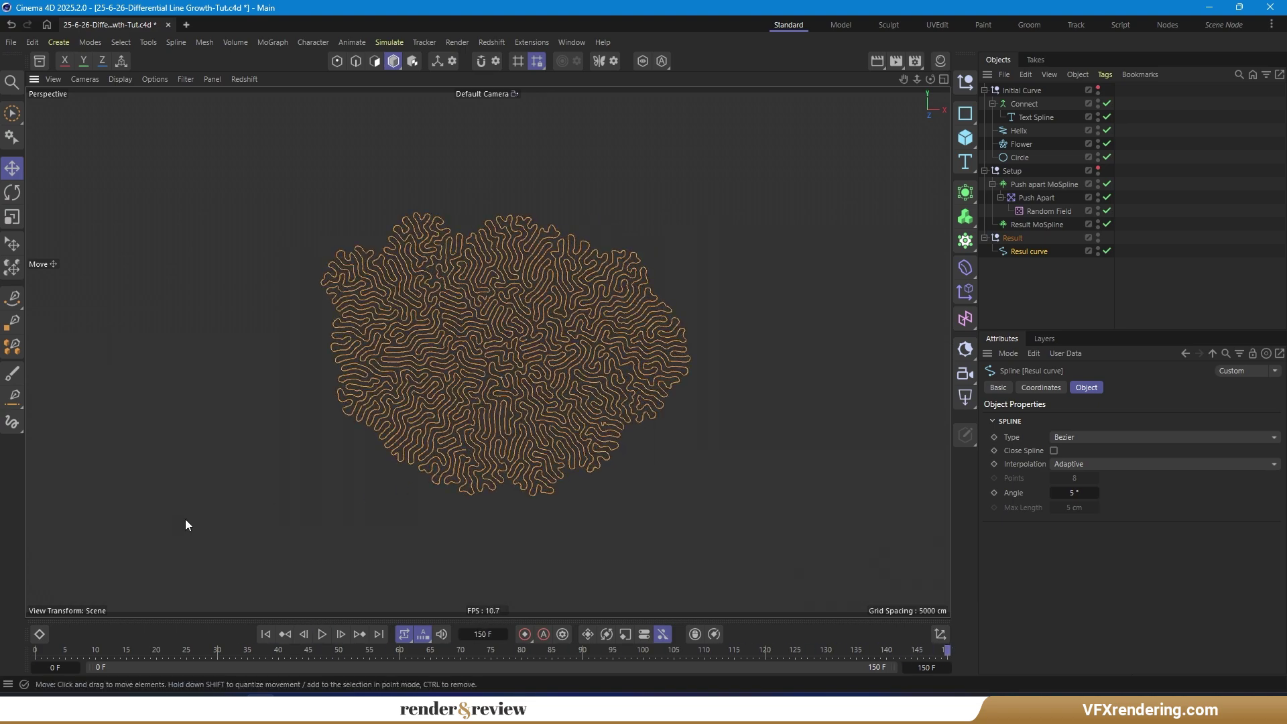
click(266, 634)
- Add a Noise Remap layer to Push Apart's fields with Buya noise, 150% scale and 100% animation speed
click(1019, 286)
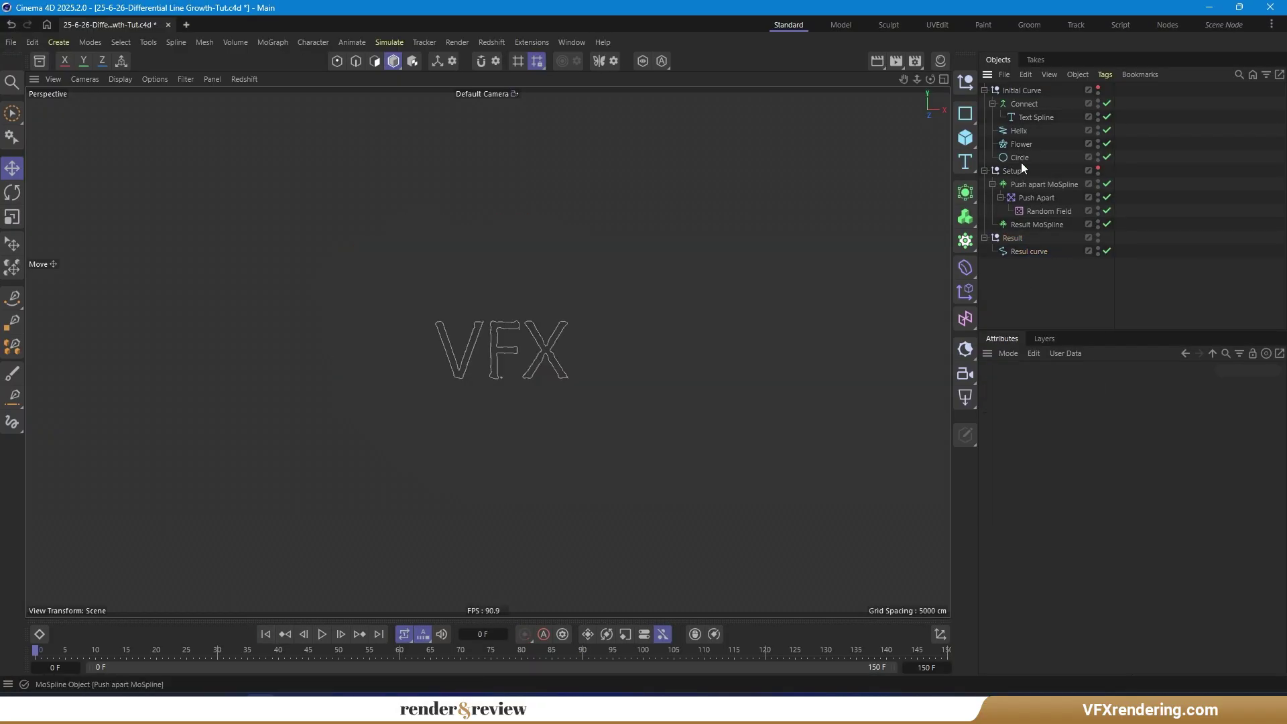
click(1047, 198)
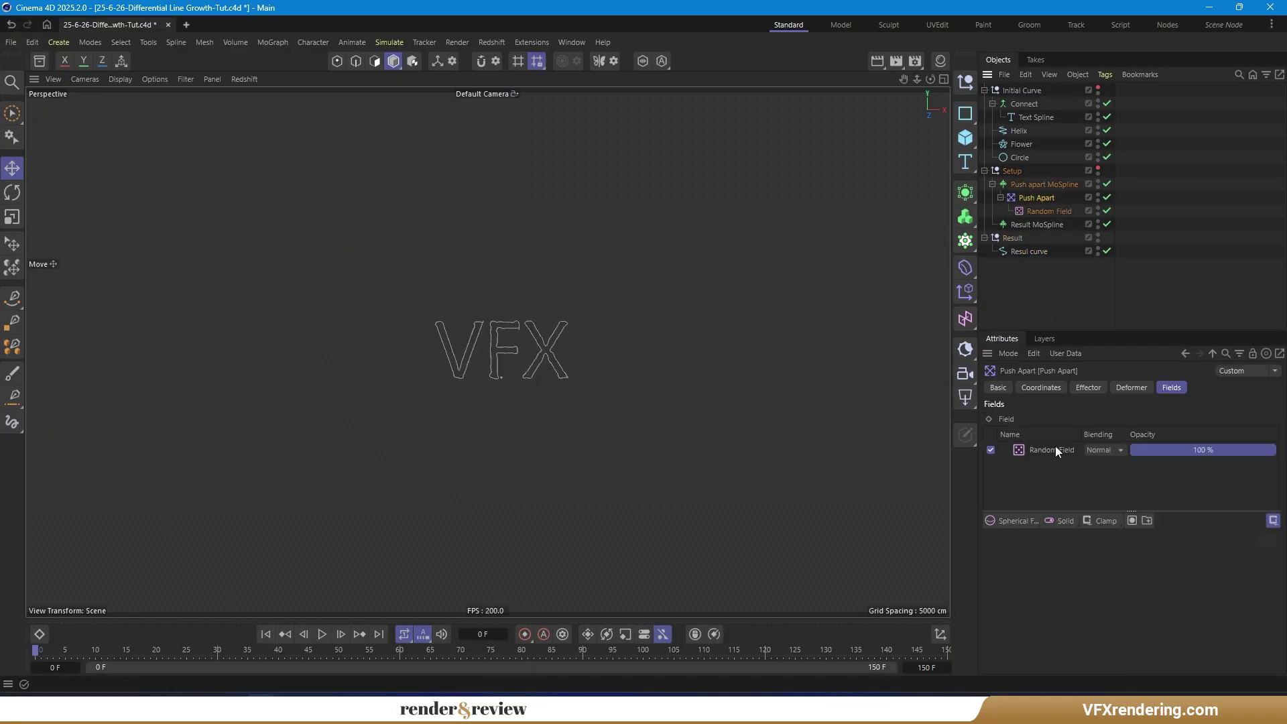
click(1099, 522)
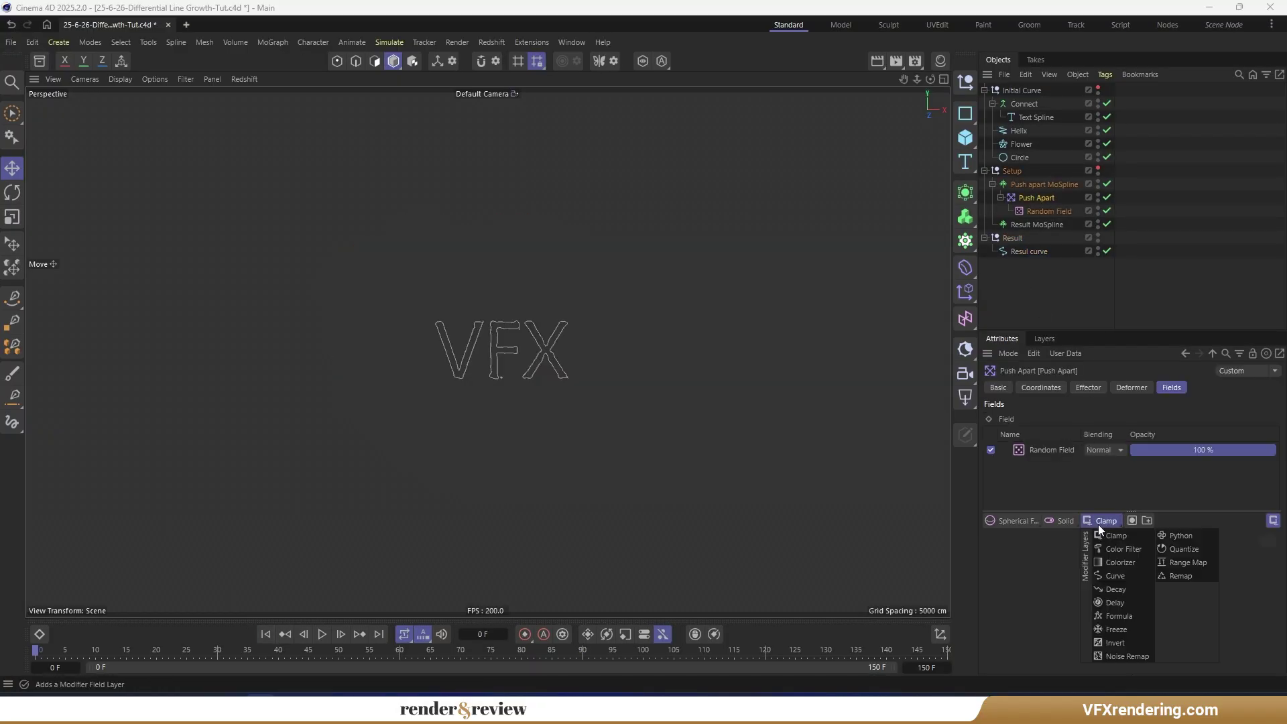
click(1126, 657)
click(1086, 618)
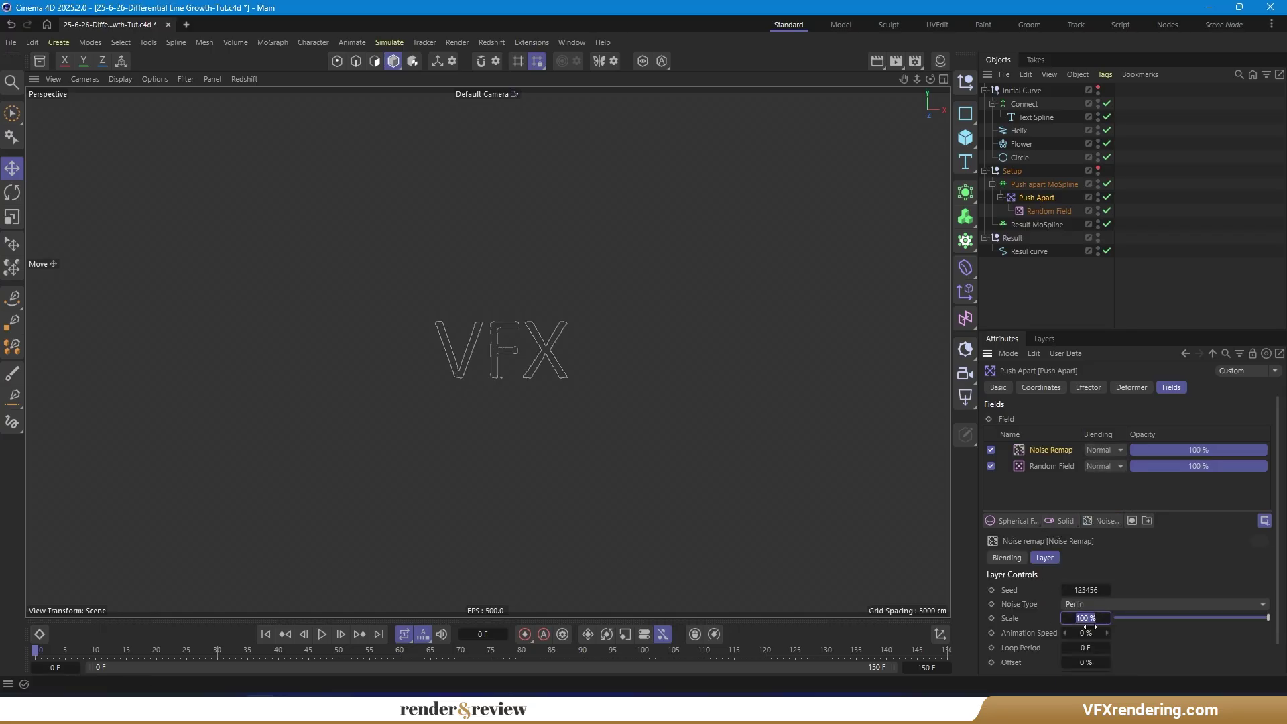
click(1095, 634)
click(1092, 604)
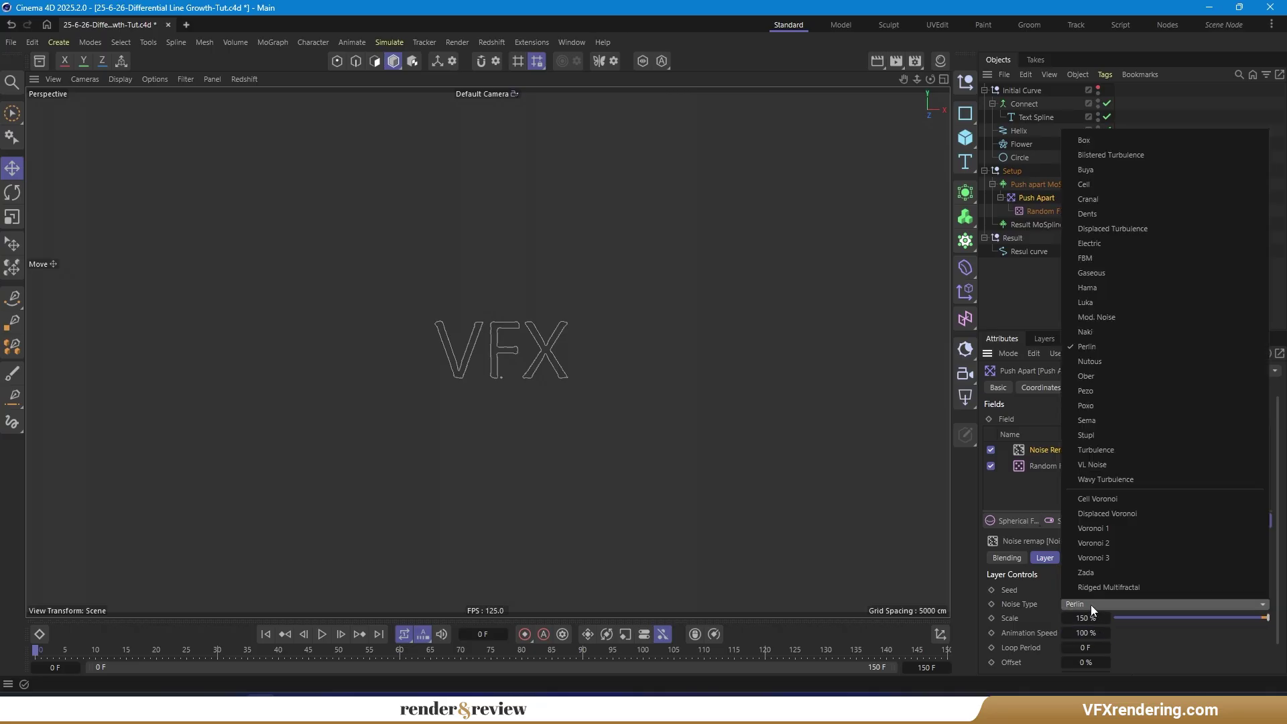
click(1118, 169)
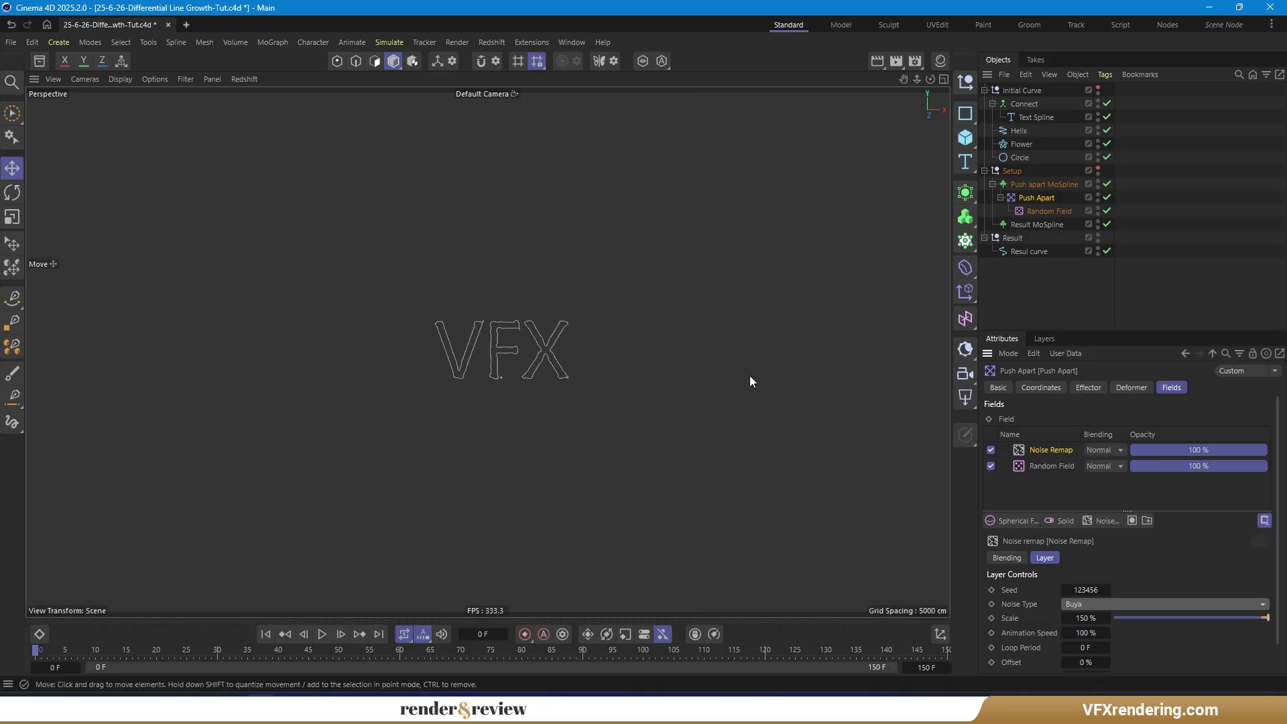
- Play the Buya-noise growth while checking the result curve and Random Field, then rewind to frame 0
key(F8)
click(1033, 251)
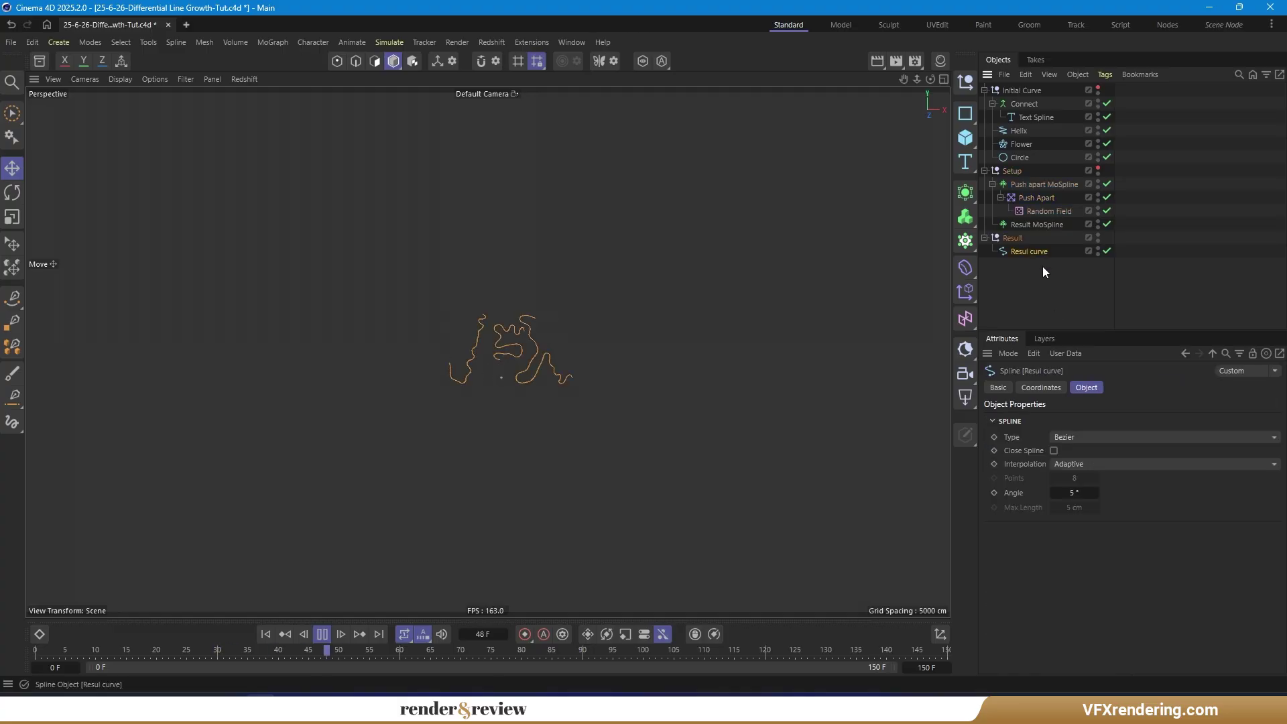
click(1049, 212)
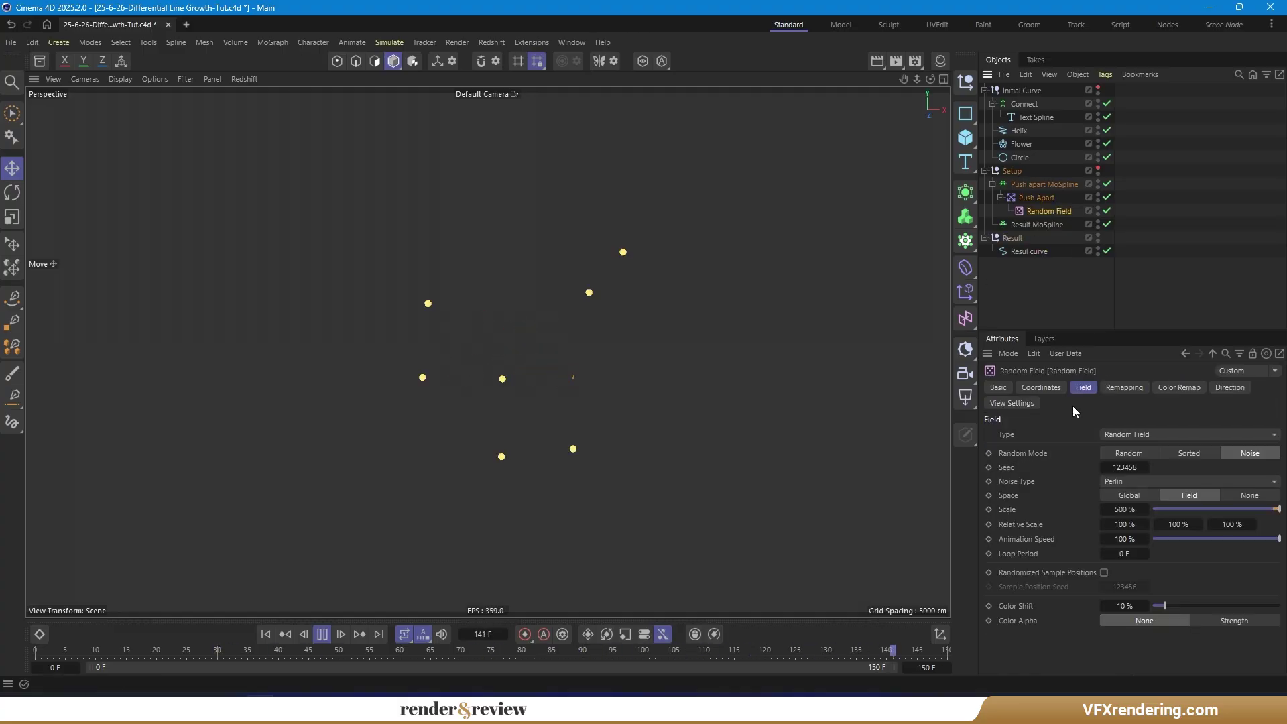
click(266, 634)
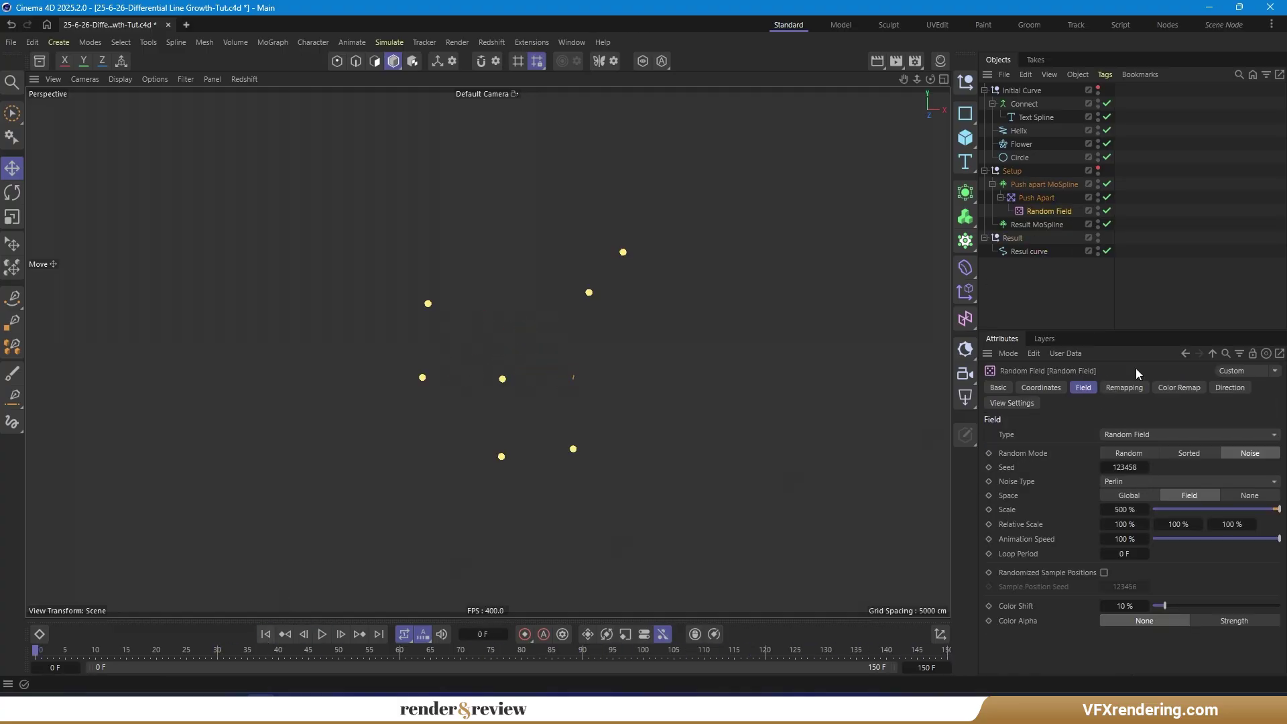
- Try Dents as the Noise Remap layer's noise type and play the growth
click(1038, 198)
click(1100, 604)
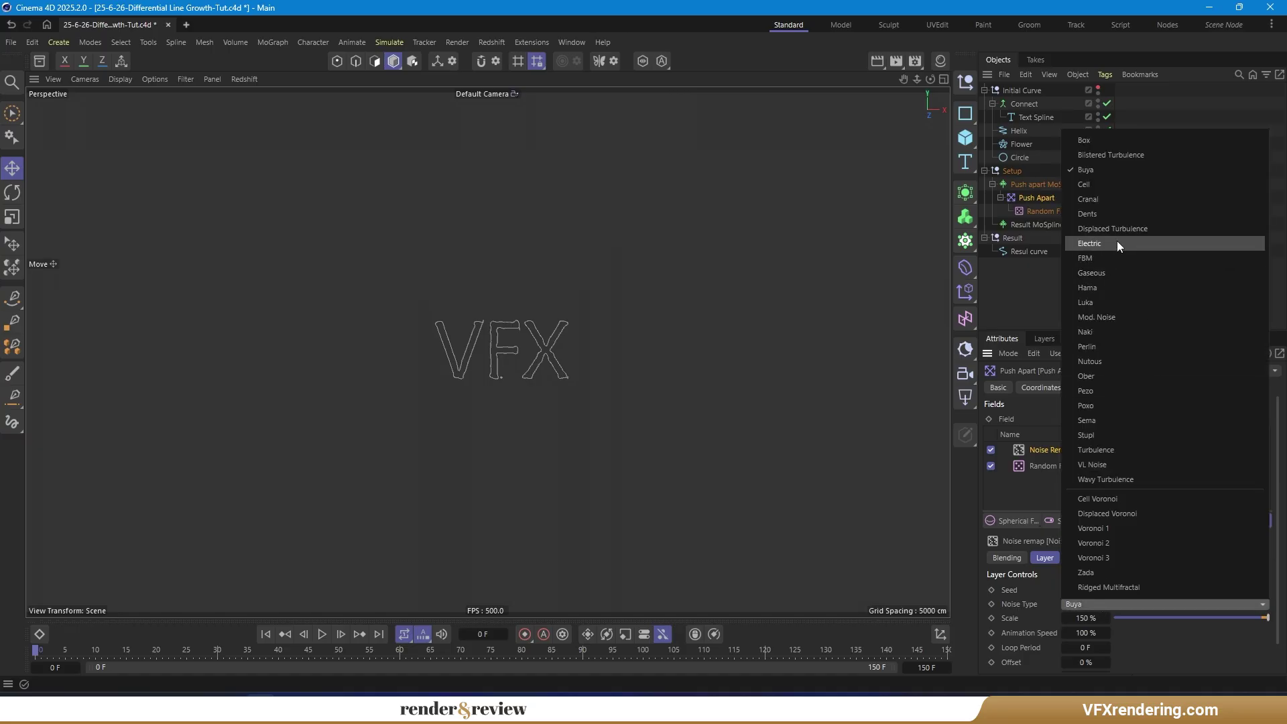
click(1093, 213)
click(322, 634)
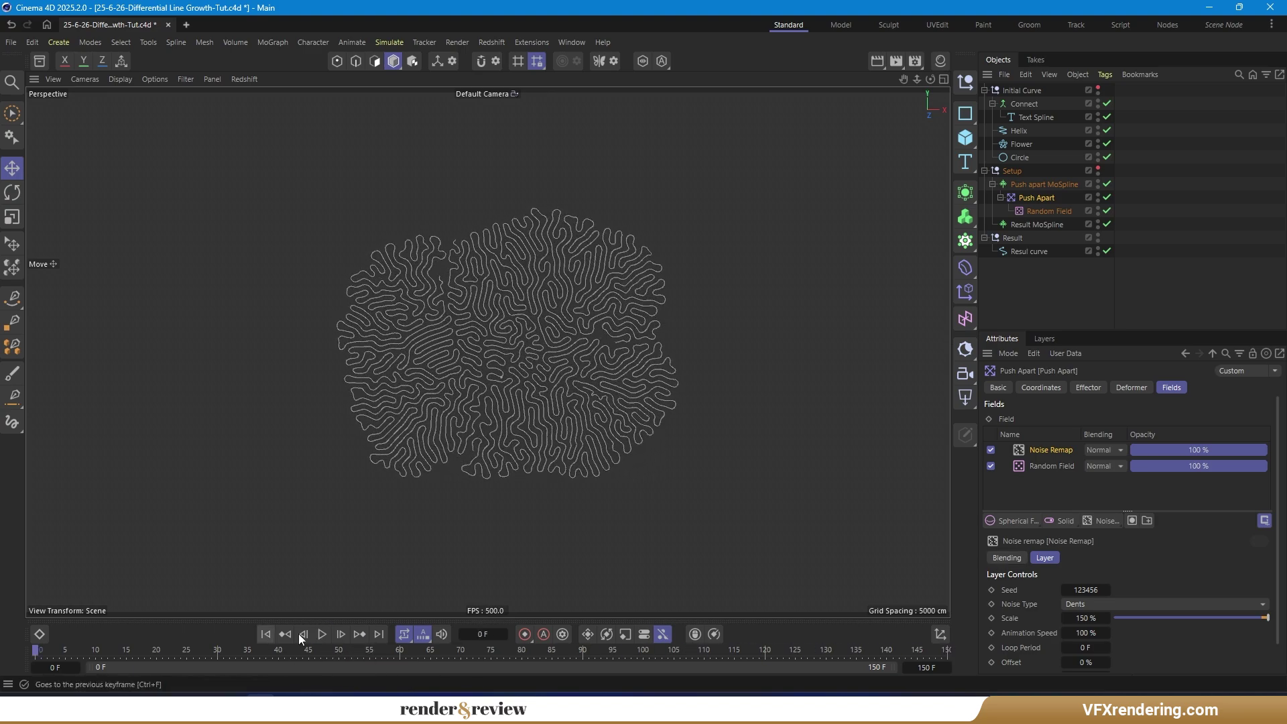
- Try Ridged Multifractal as the Noise Remap layer's noise type, play the growth, and rewind to frame 0
click(1094, 604)
click(1097, 588)
key(shift+f)
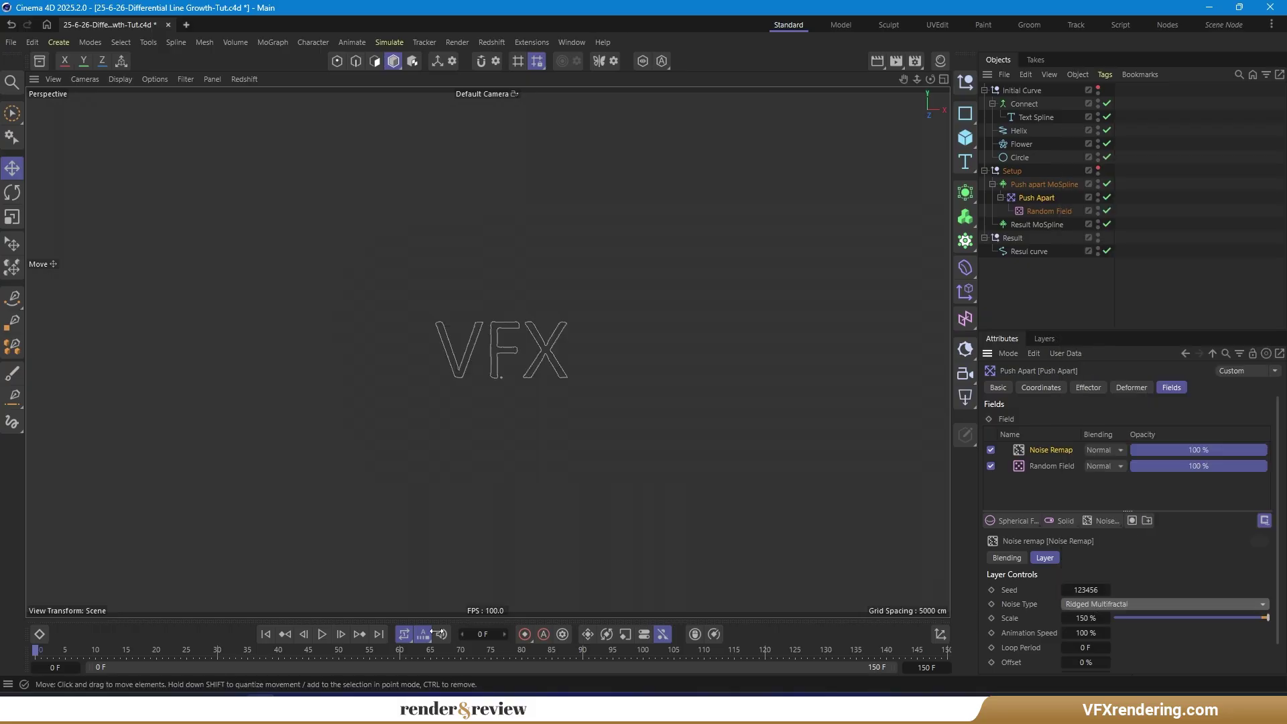
click(322, 634)
click(322, 634)
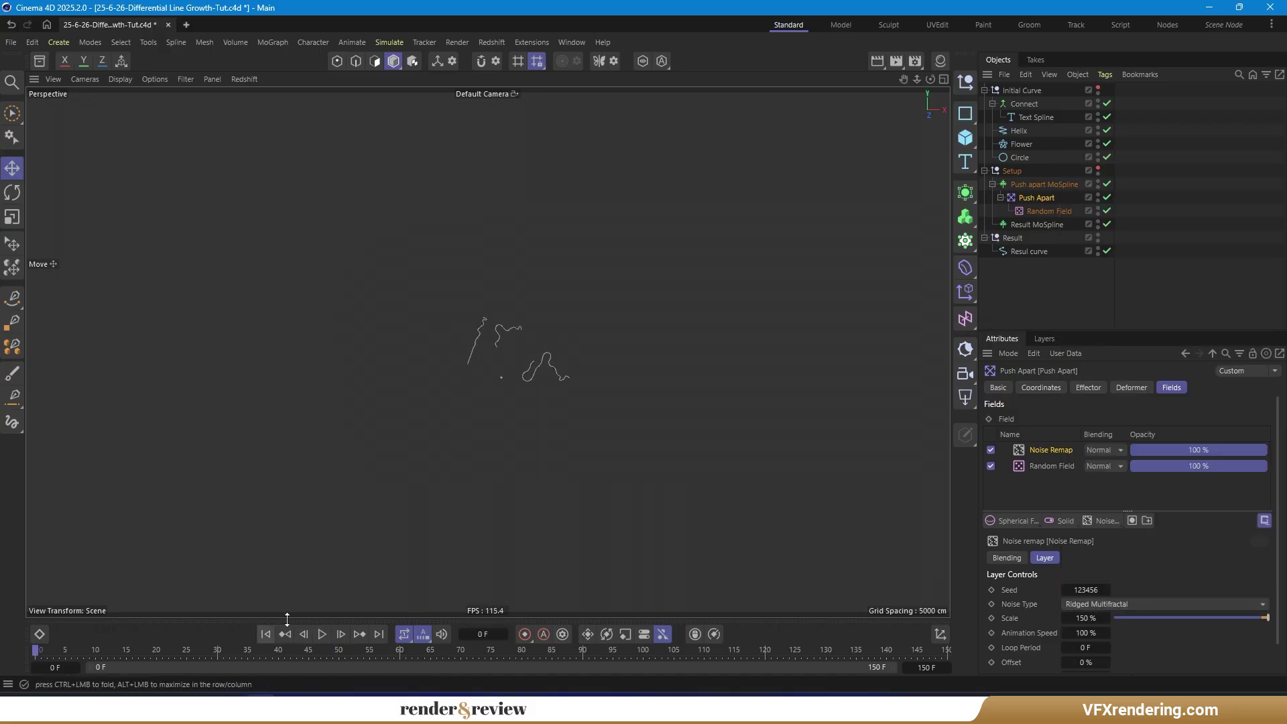
key(shift+f)
- Set the Push Apart effector's strength to 75% and play the growth
click(1088, 387)
click(1065, 420)
text(75)
key(Return)
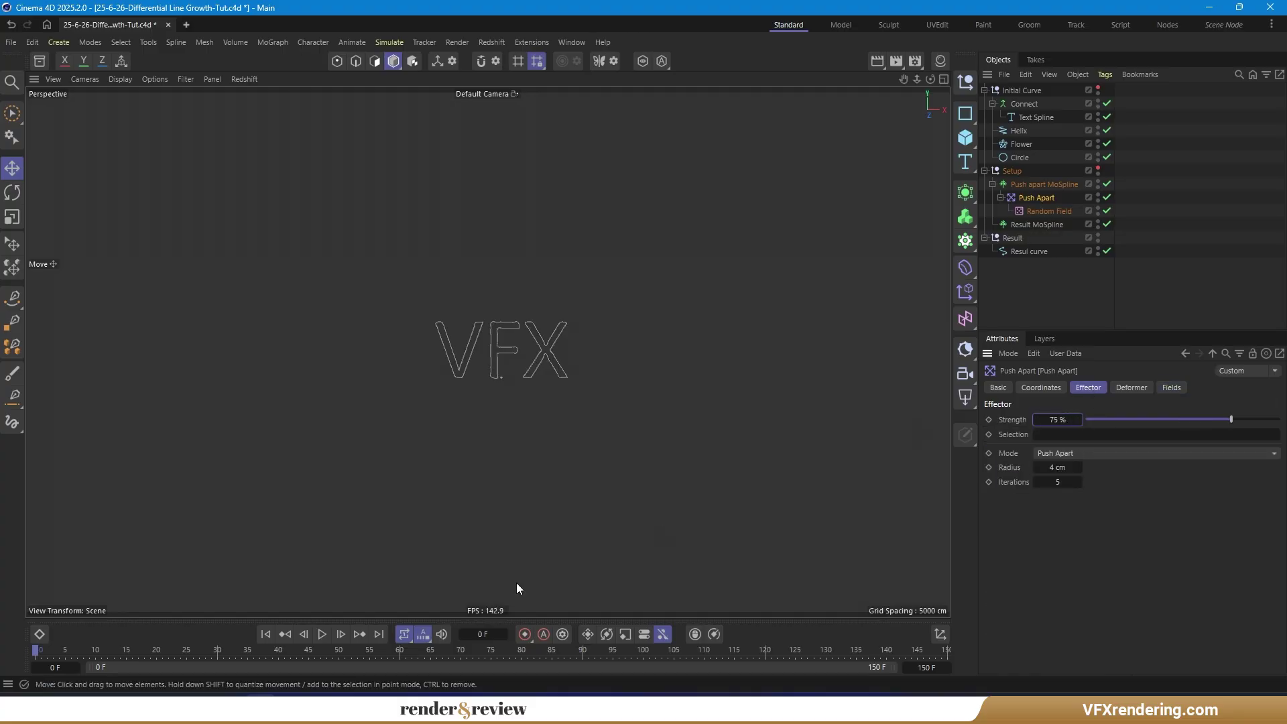
click(321, 634)
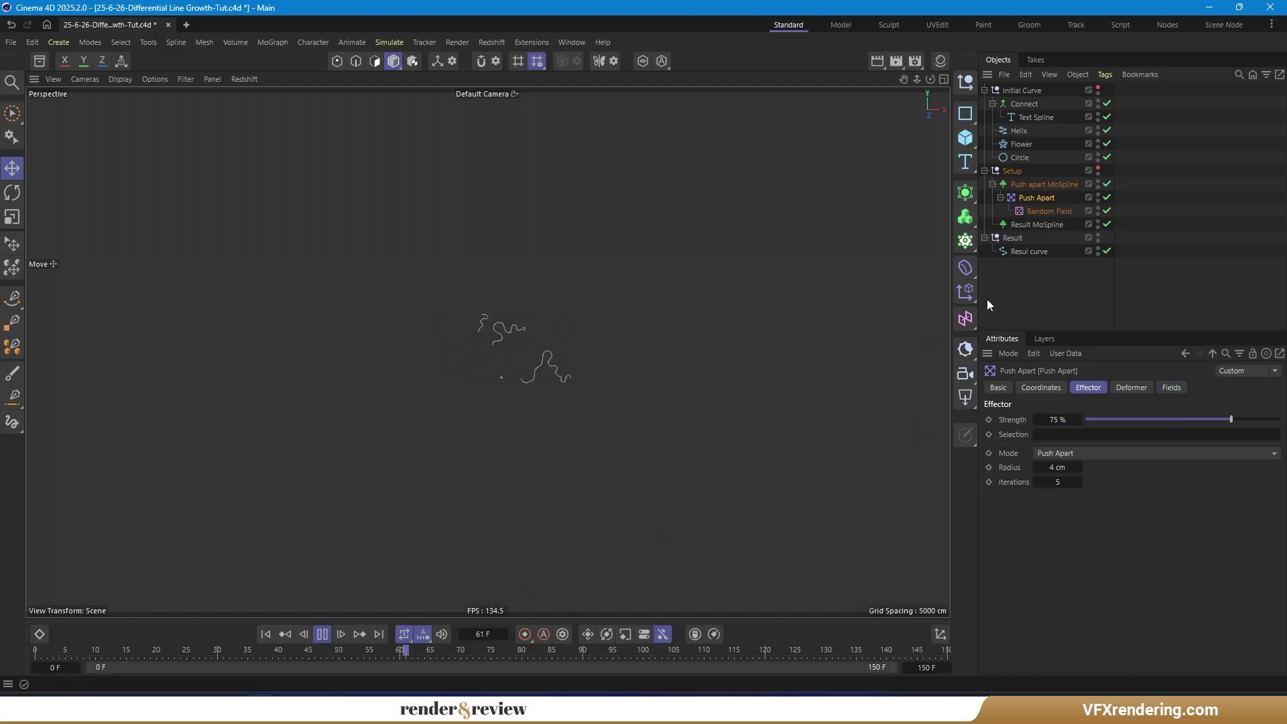
- Set the Noise Remap layer's noise type to Voronoi 3, play the growth from frame 0, and rewind
click(1171, 388)
click(1122, 607)
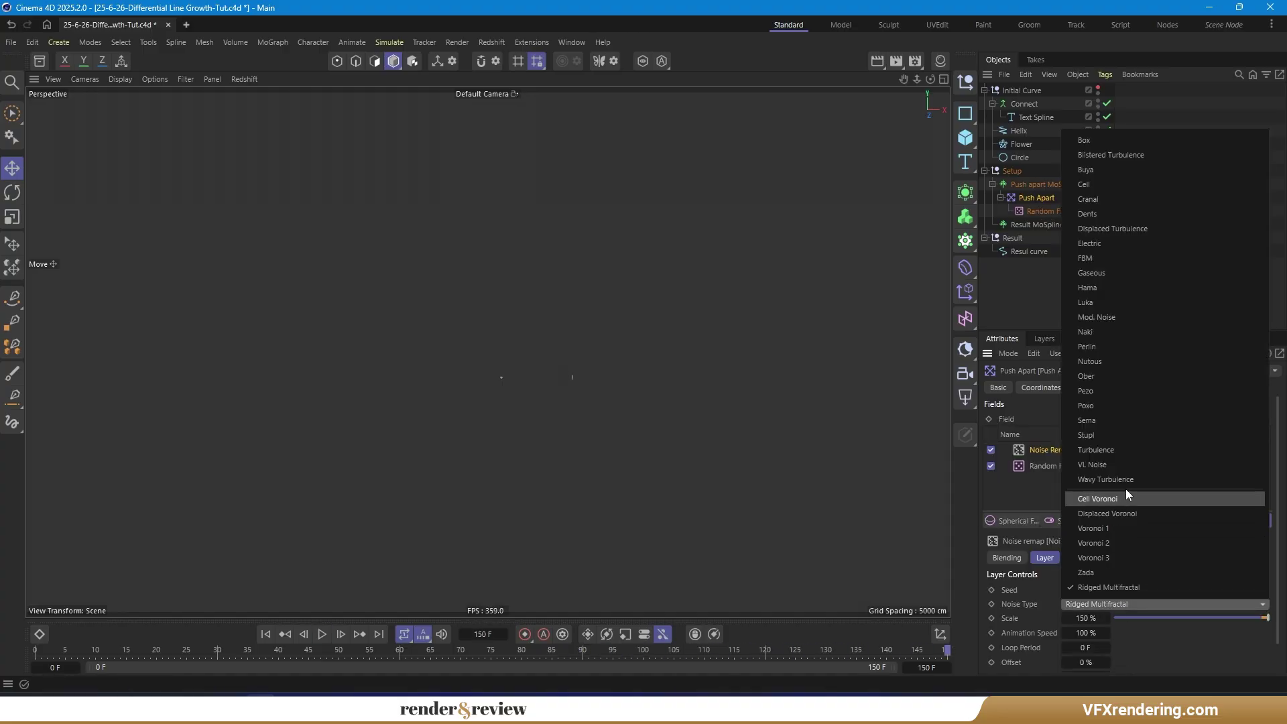
click(1107, 556)
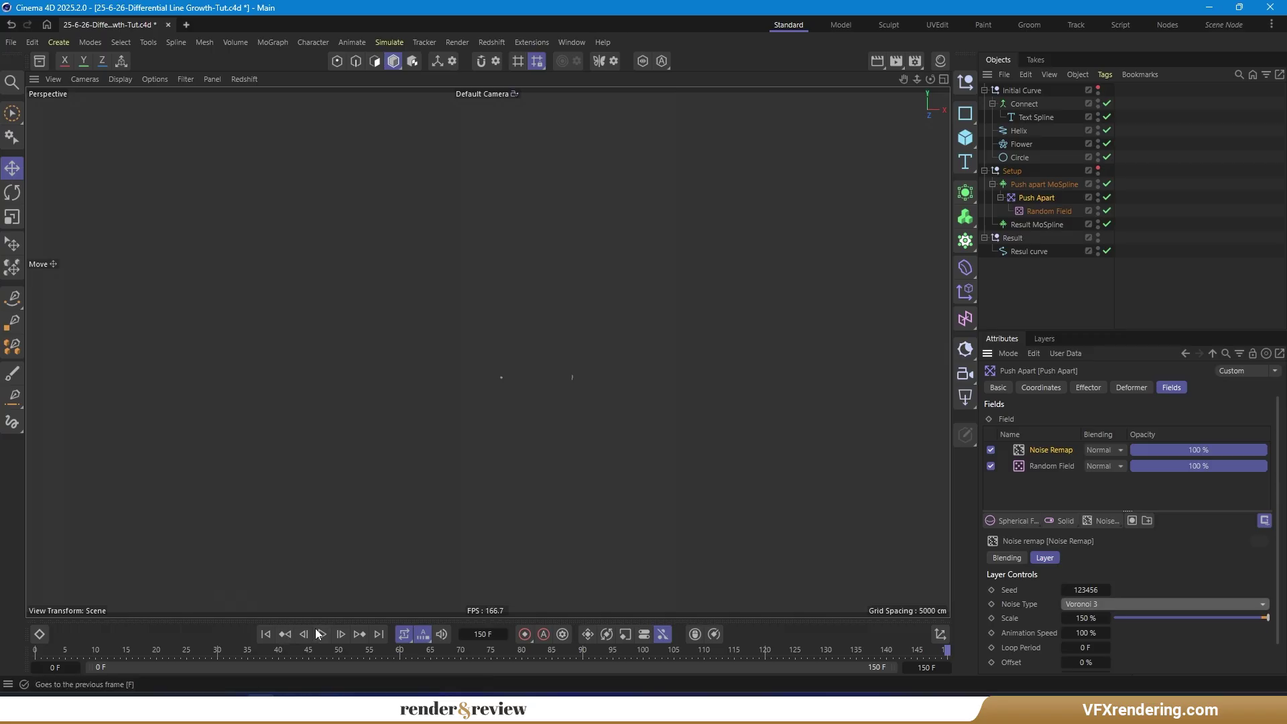
click(265, 634)
click(322, 634)
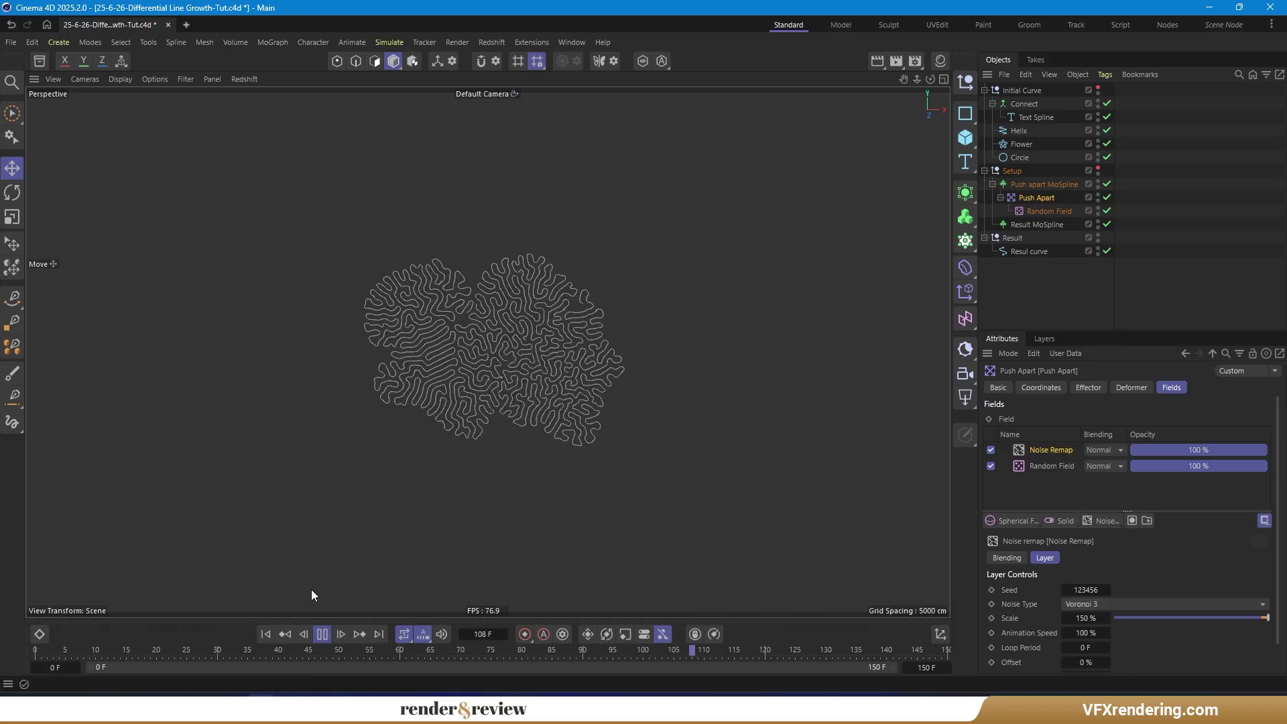
click(265, 634)
- Assign the Helix as the Push apart MoSpline's source spline and check the Random Field's settings
click(1037, 184)
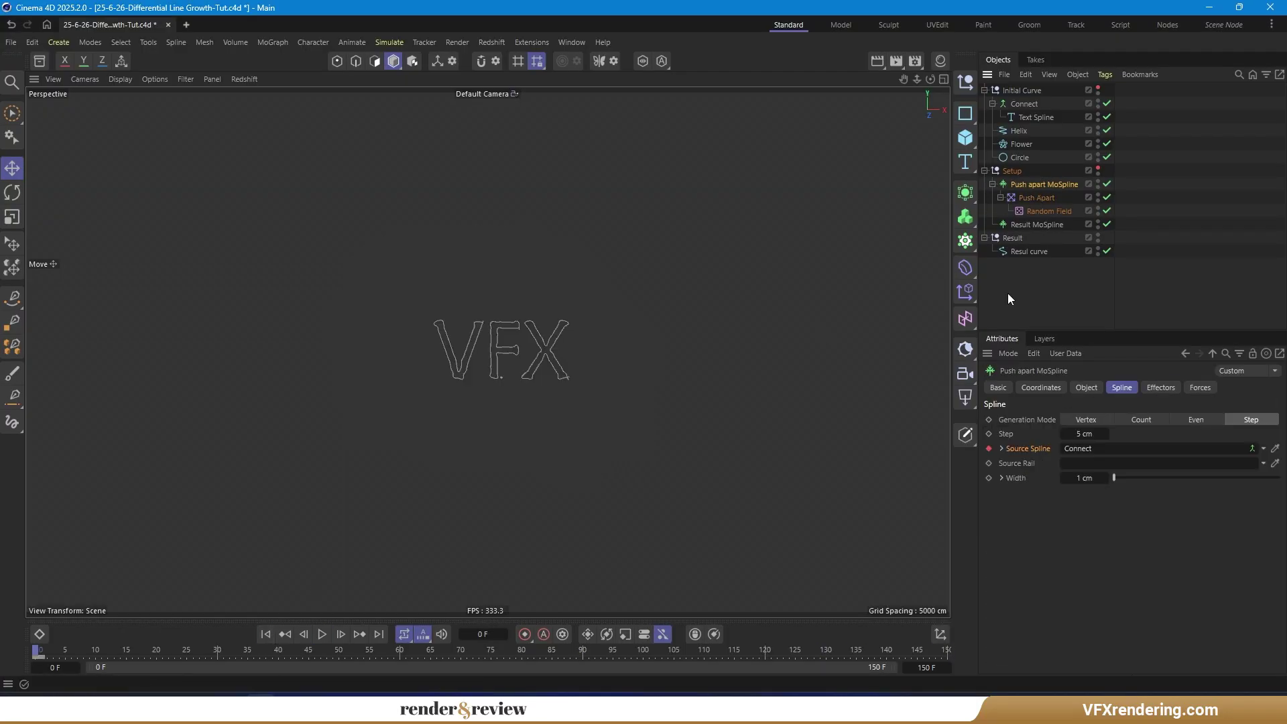
drag(1022, 132, 1072, 449)
click(1035, 212)
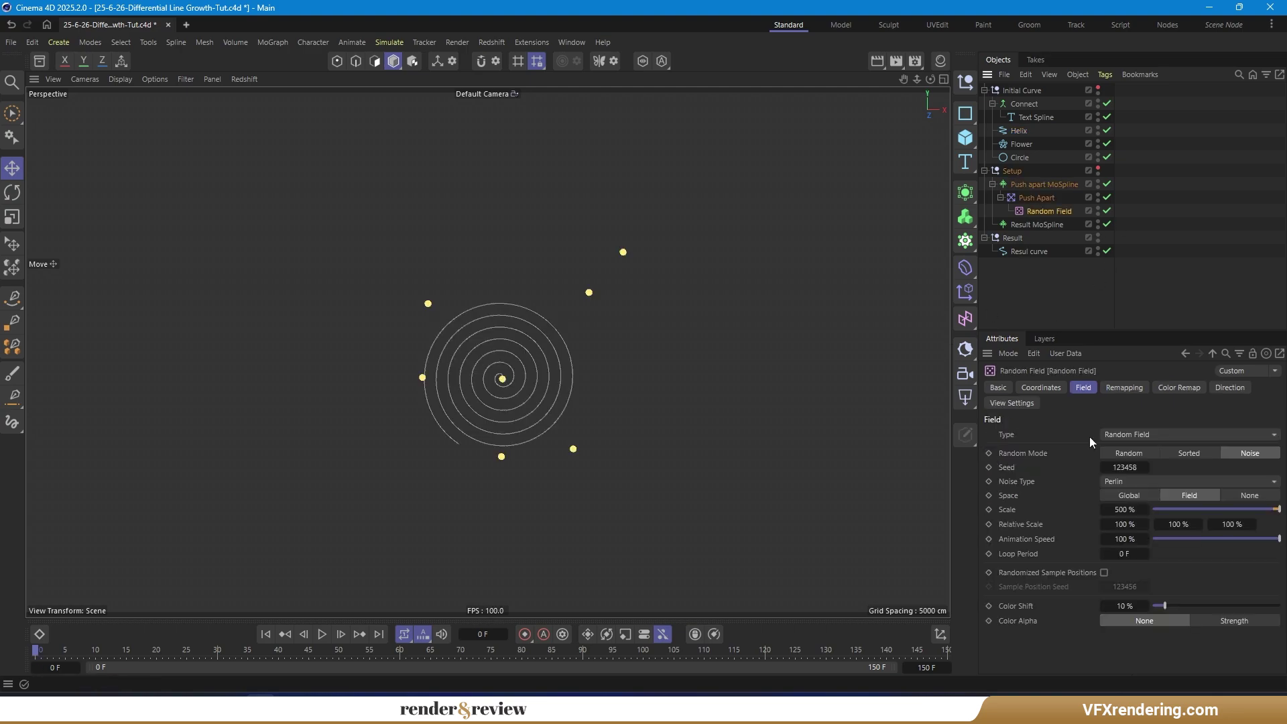
- Add a Decay layer above Noise Remap in Push Apart's fields and select the Noise Remap layer
click(1046, 198)
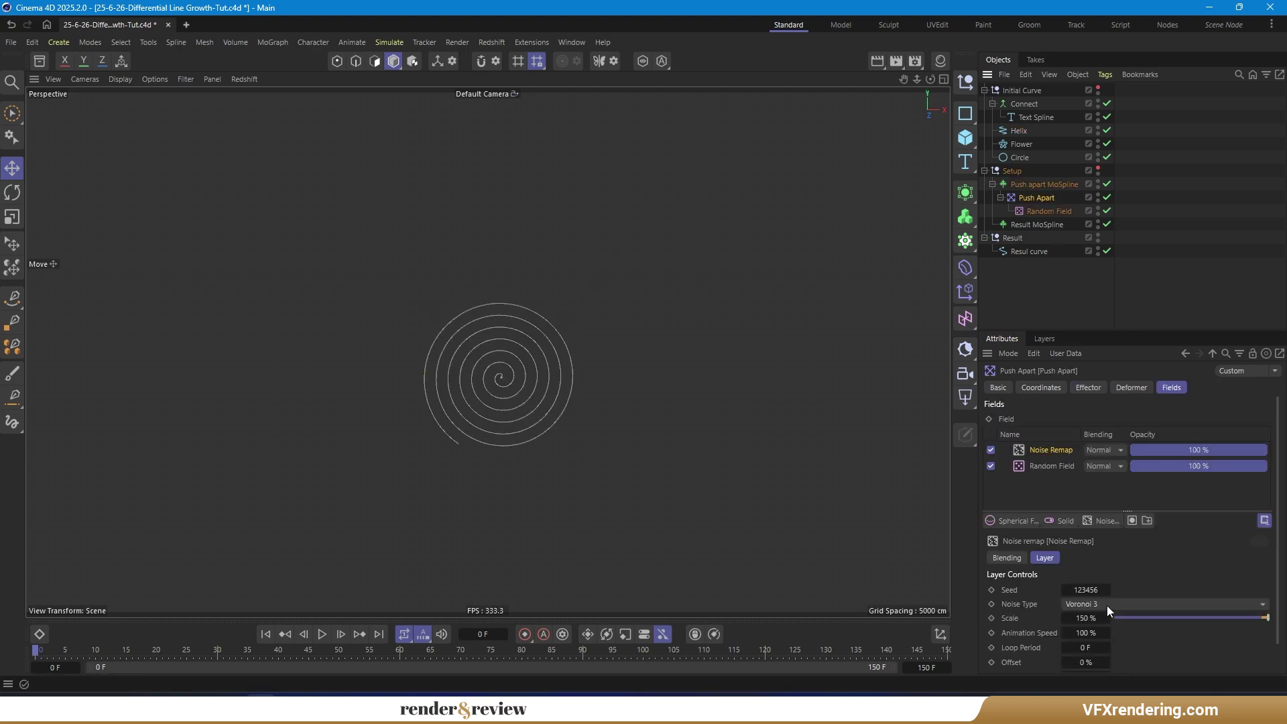
click(1095, 520)
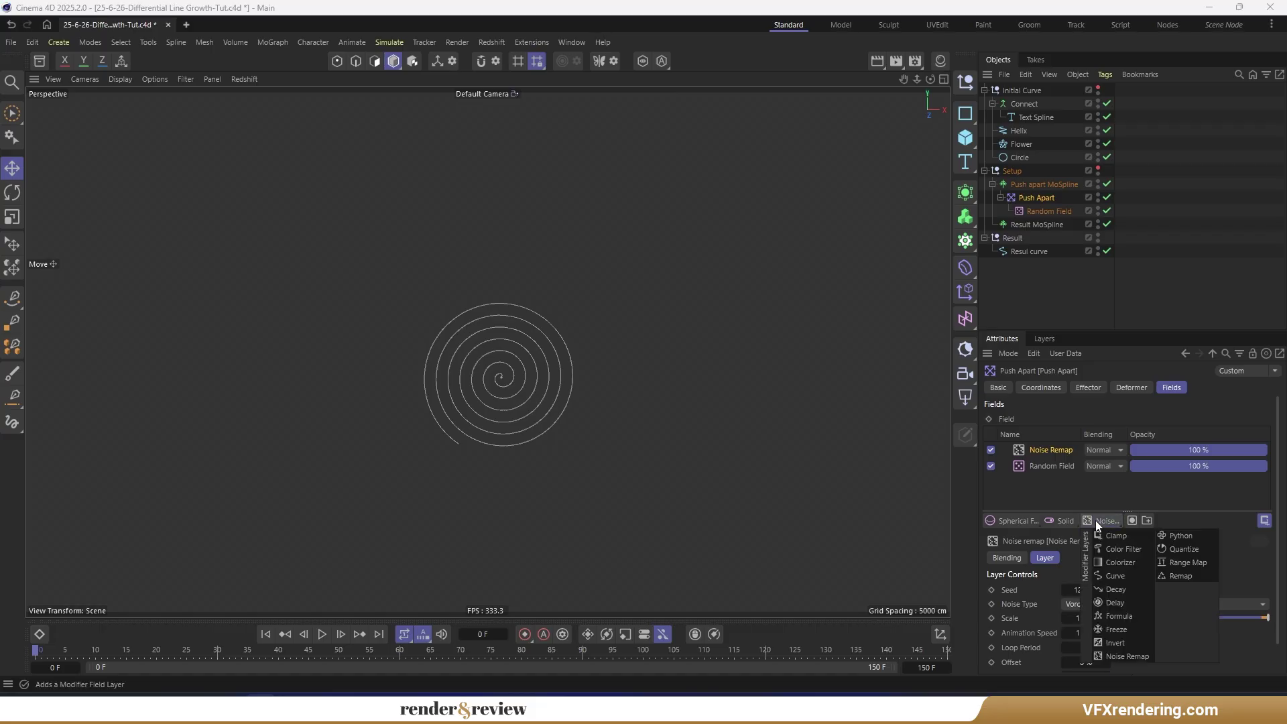
click(1131, 589)
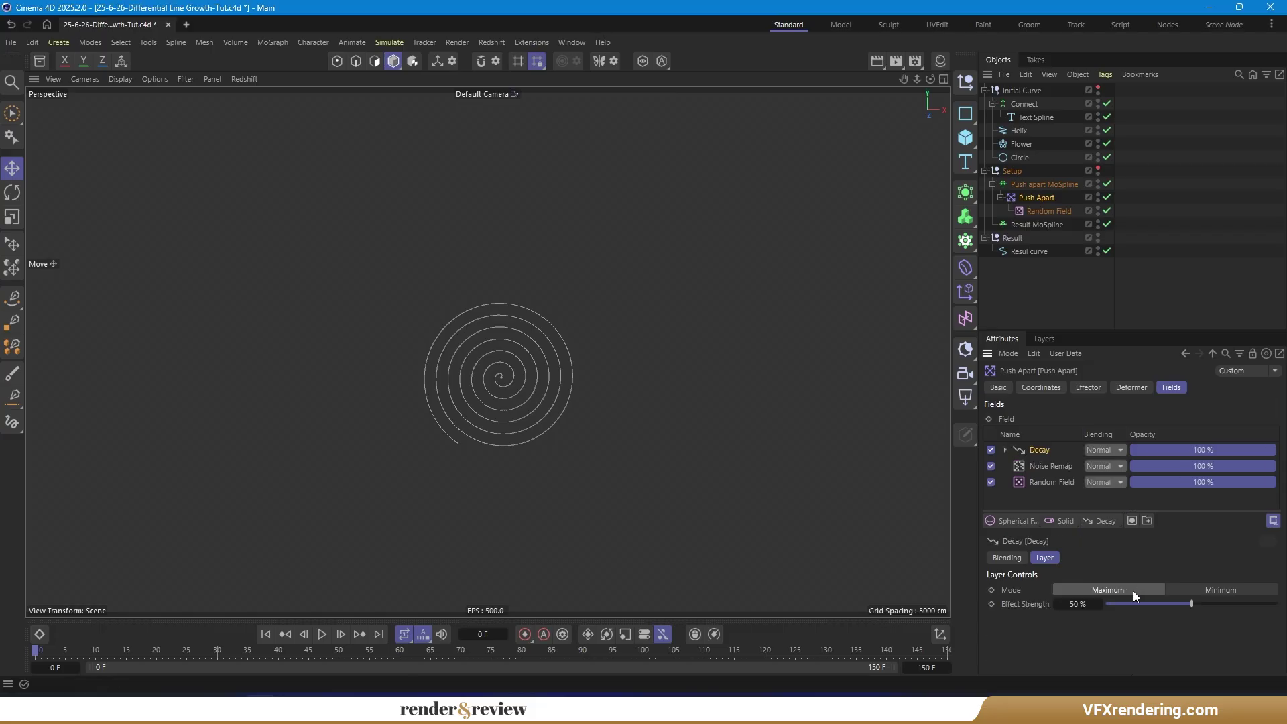
click(1052, 466)
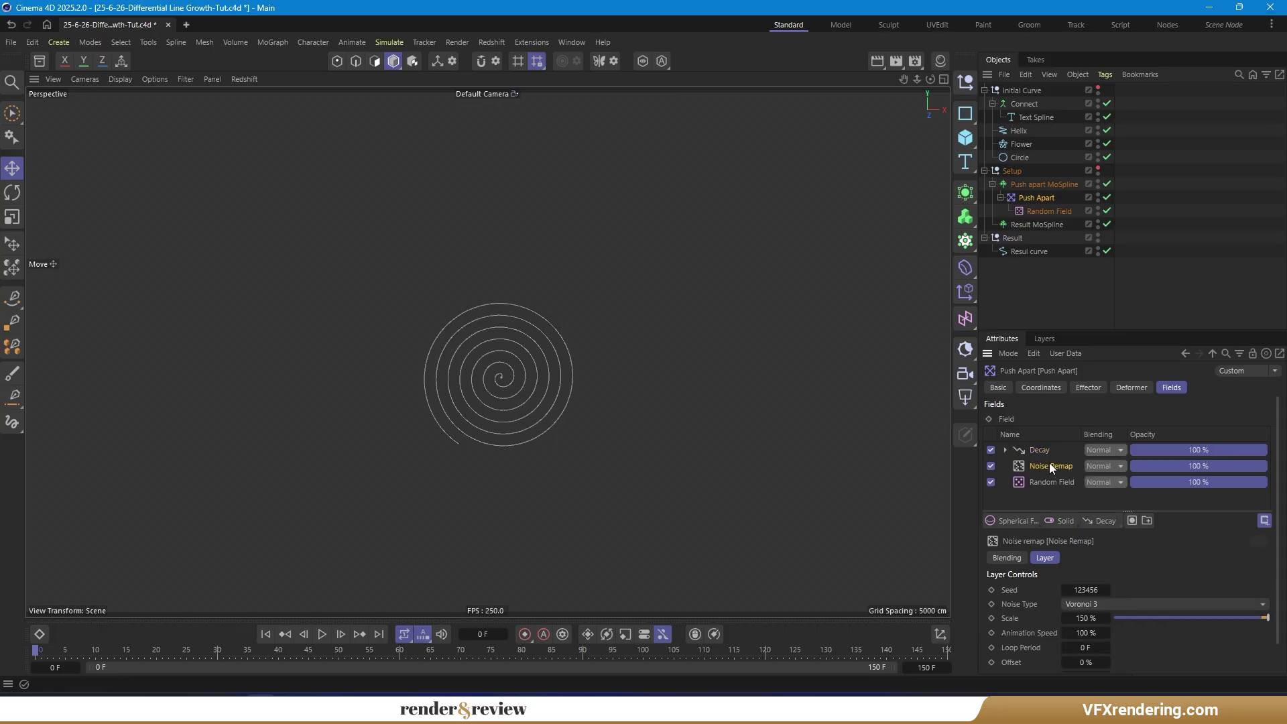
- Set the Noise Remap layer's noise type to Sema, play the growth from the helix, and rewind to frame 0
click(1111, 602)
click(1108, 410)
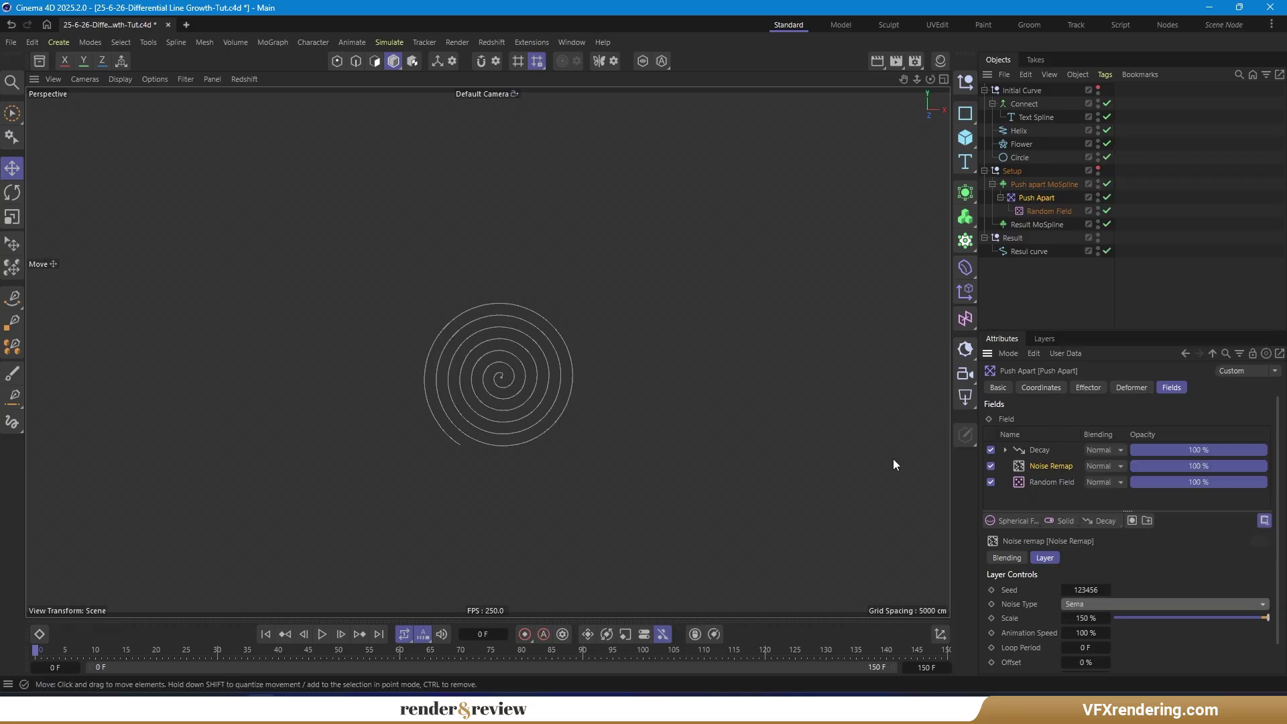
click(321, 634)
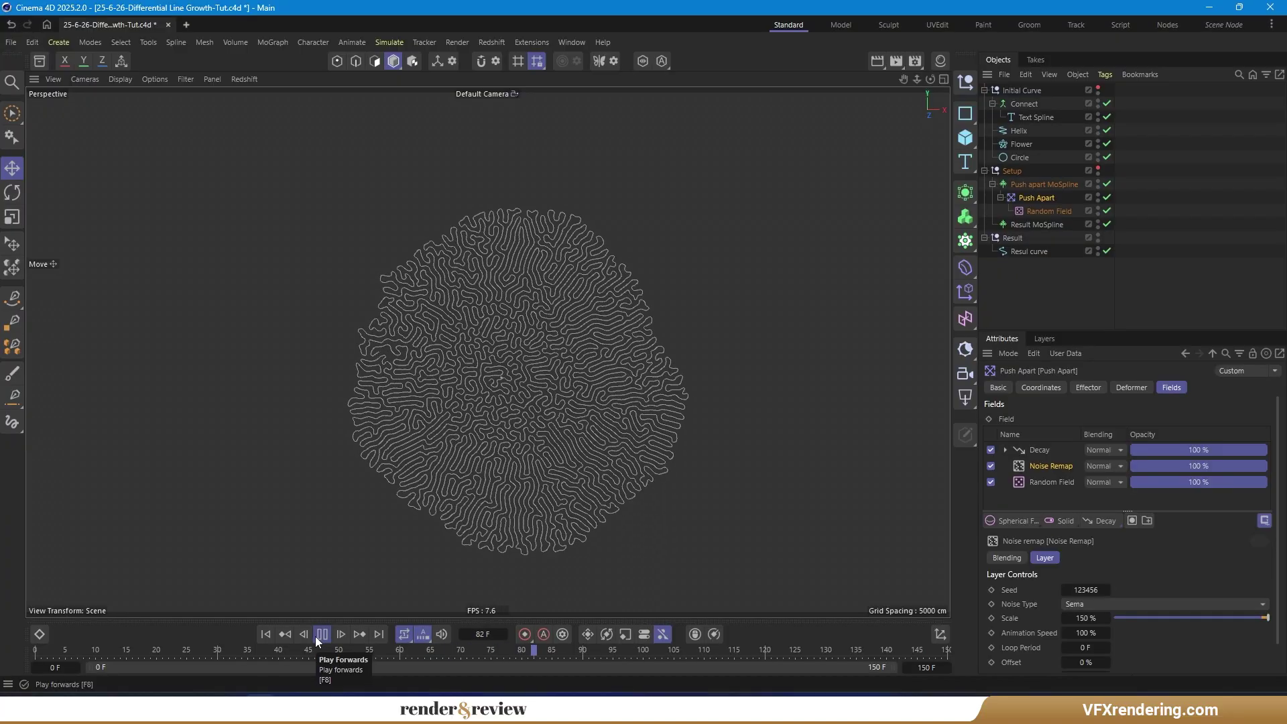
click(1028, 251)
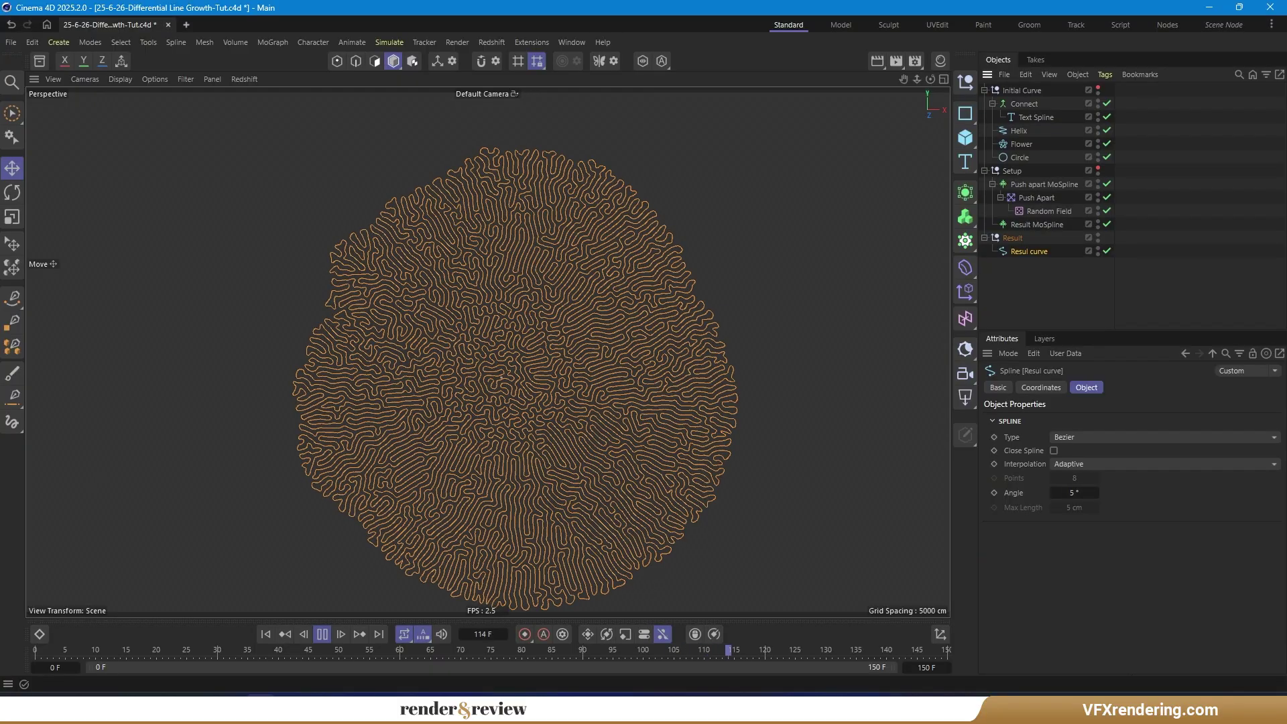
click(323, 635)
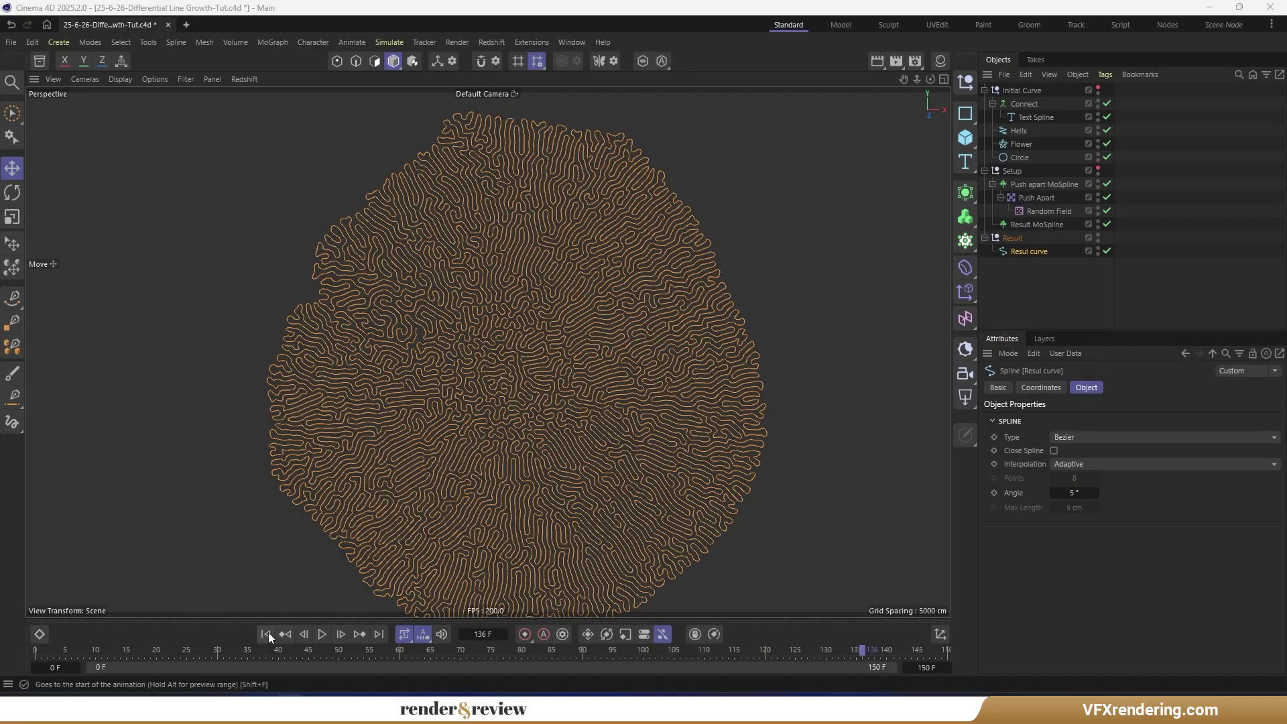
click(265, 634)
click(1046, 301)
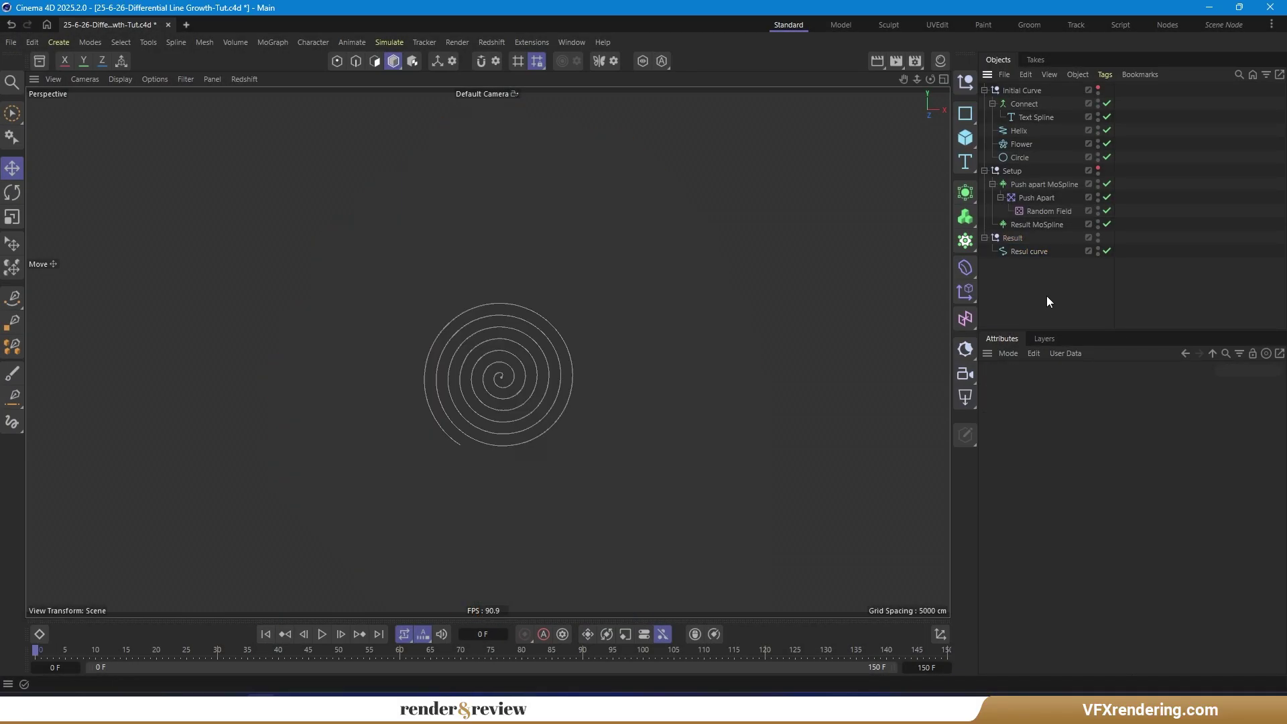
- Set the Push Apart effector's strength to 55%
click(1036, 197)
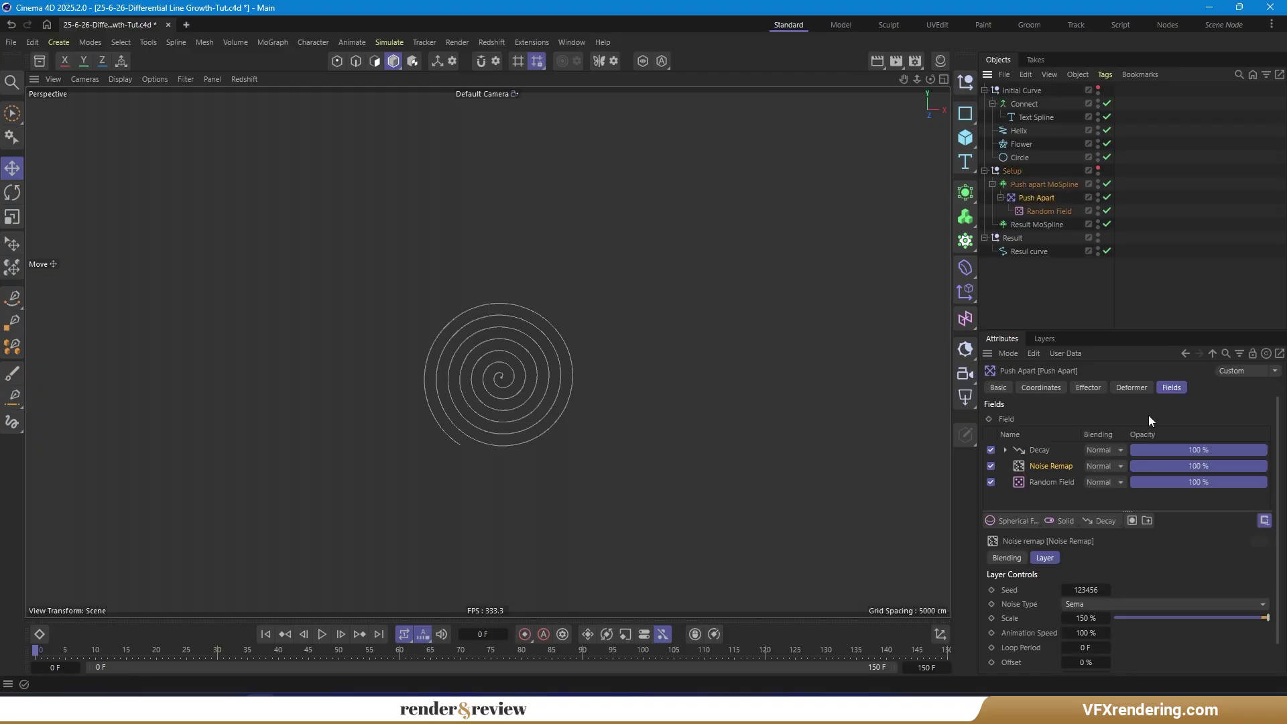
click(1087, 388)
double_click(1058, 420)
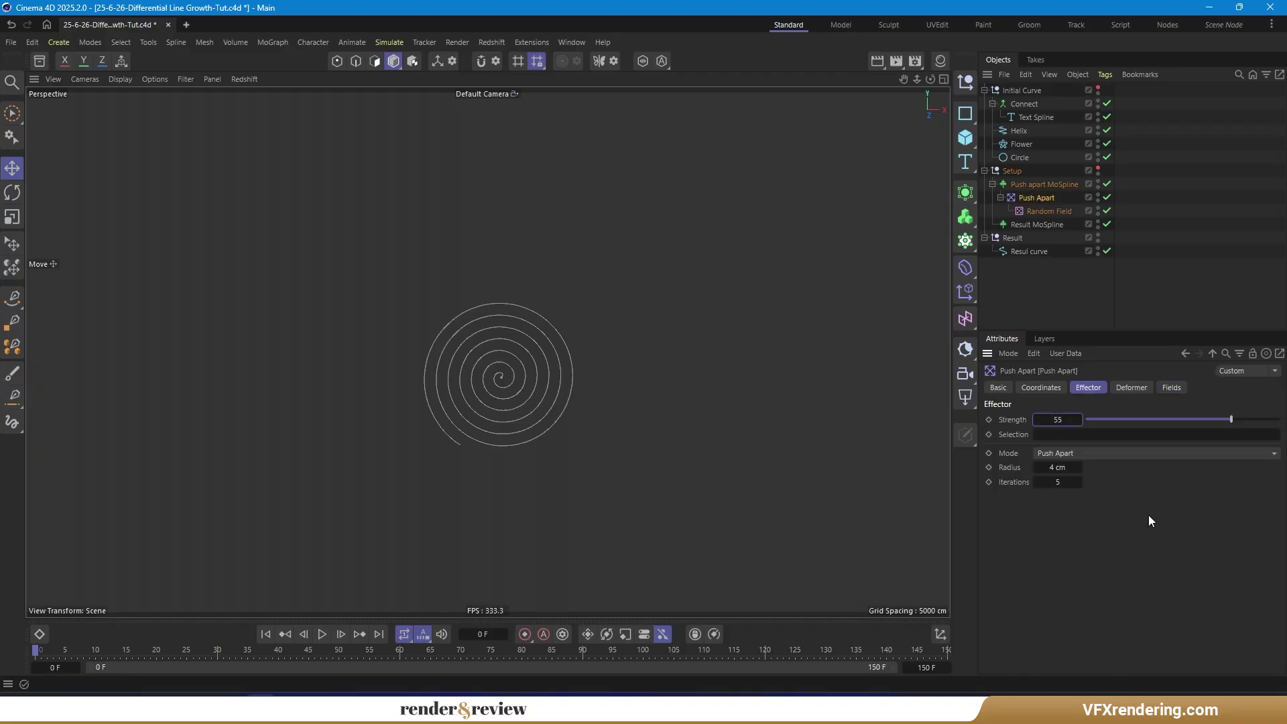
- Collapse the Initial Curve and Setup groups and add a Sweep generator inside the Result group
click(984, 238)
click(984, 171)
click(984, 90)
click(984, 117)
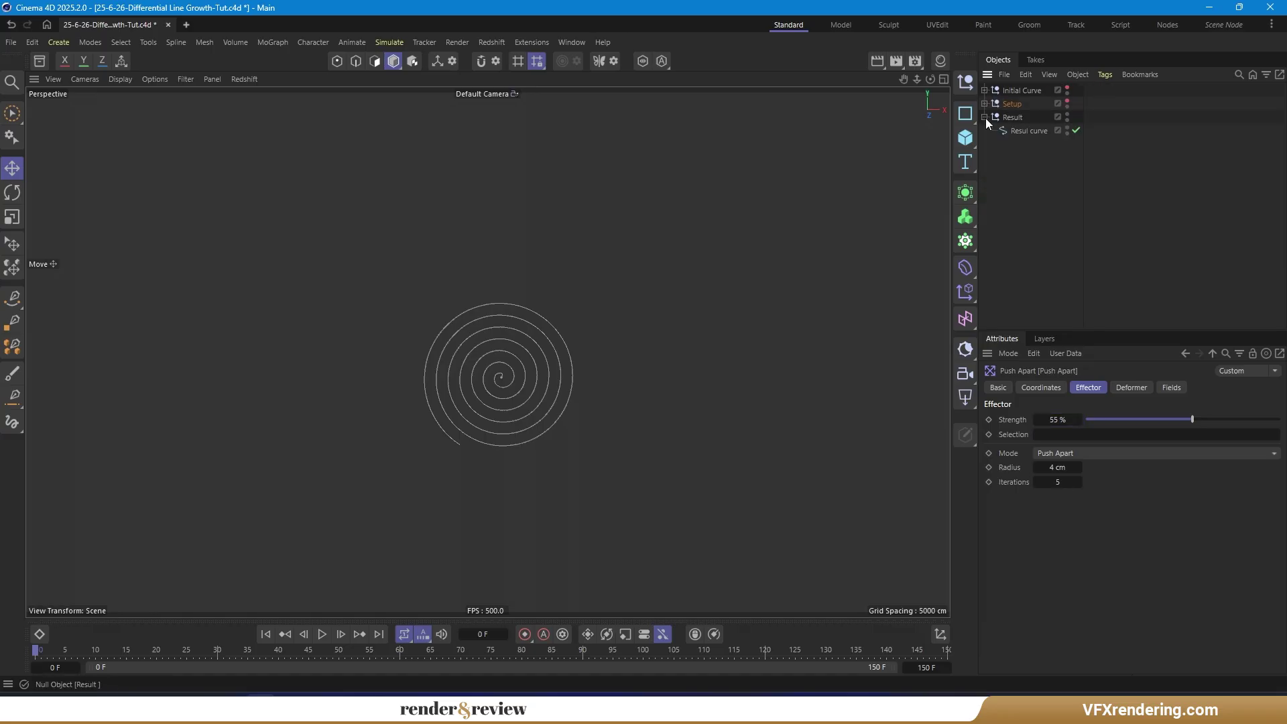
click(1044, 173)
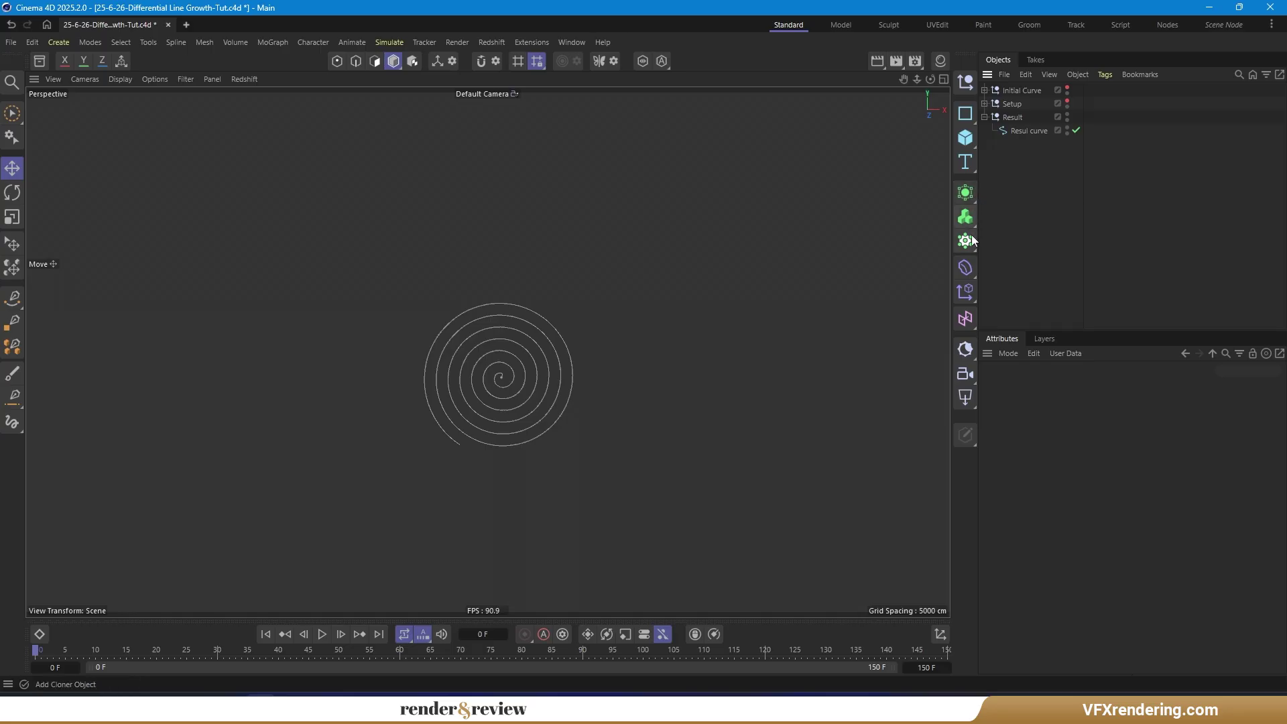
click(967, 199)
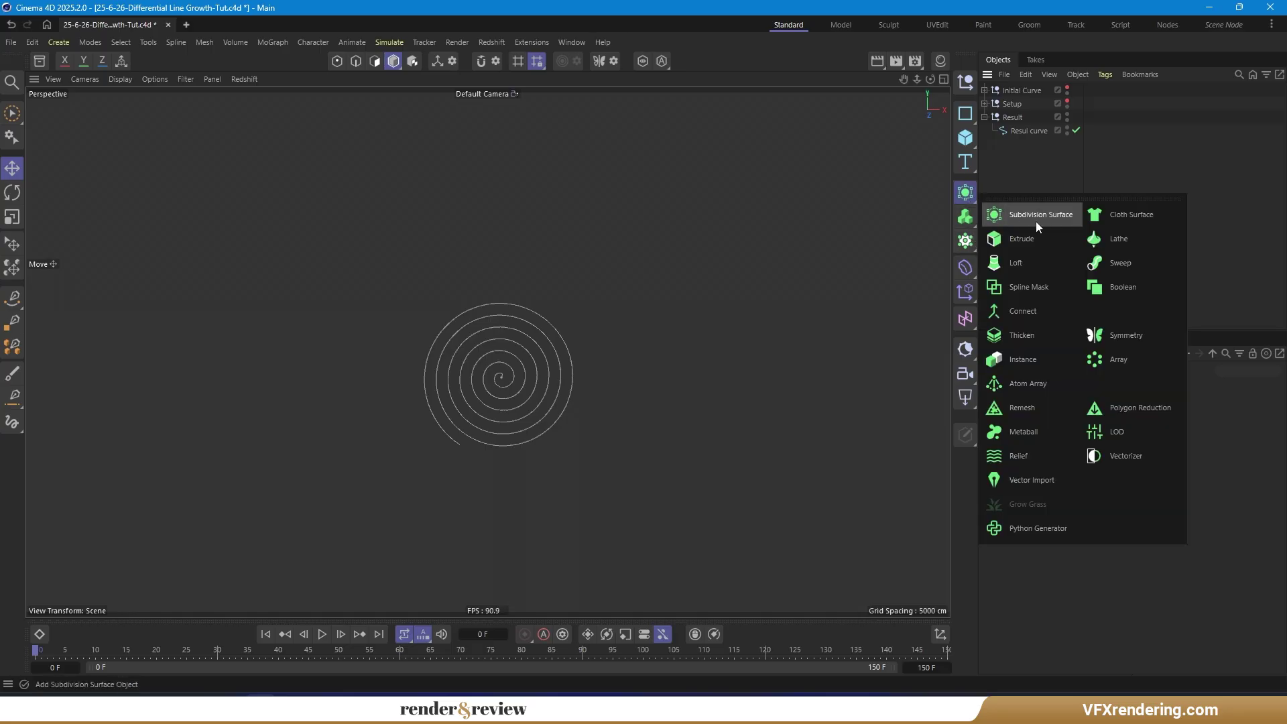
click(1053, 254)
drag(1015, 91, 1020, 133)
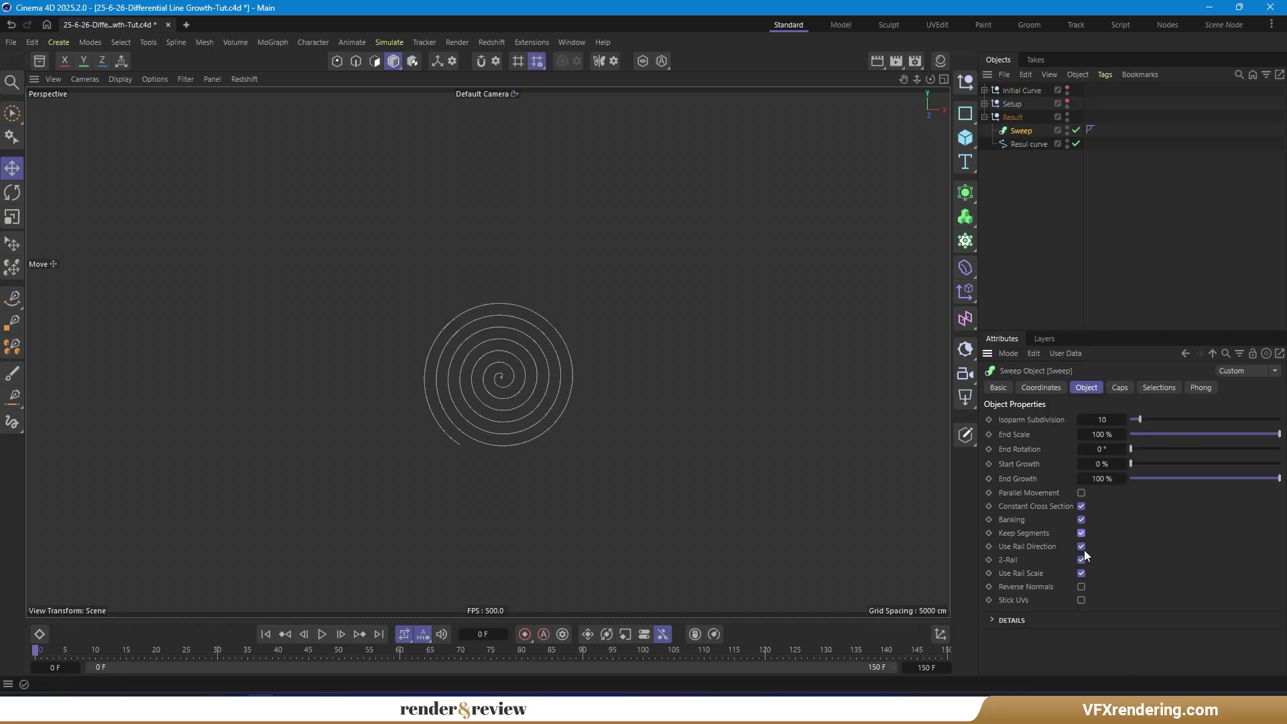
click(1051, 243)
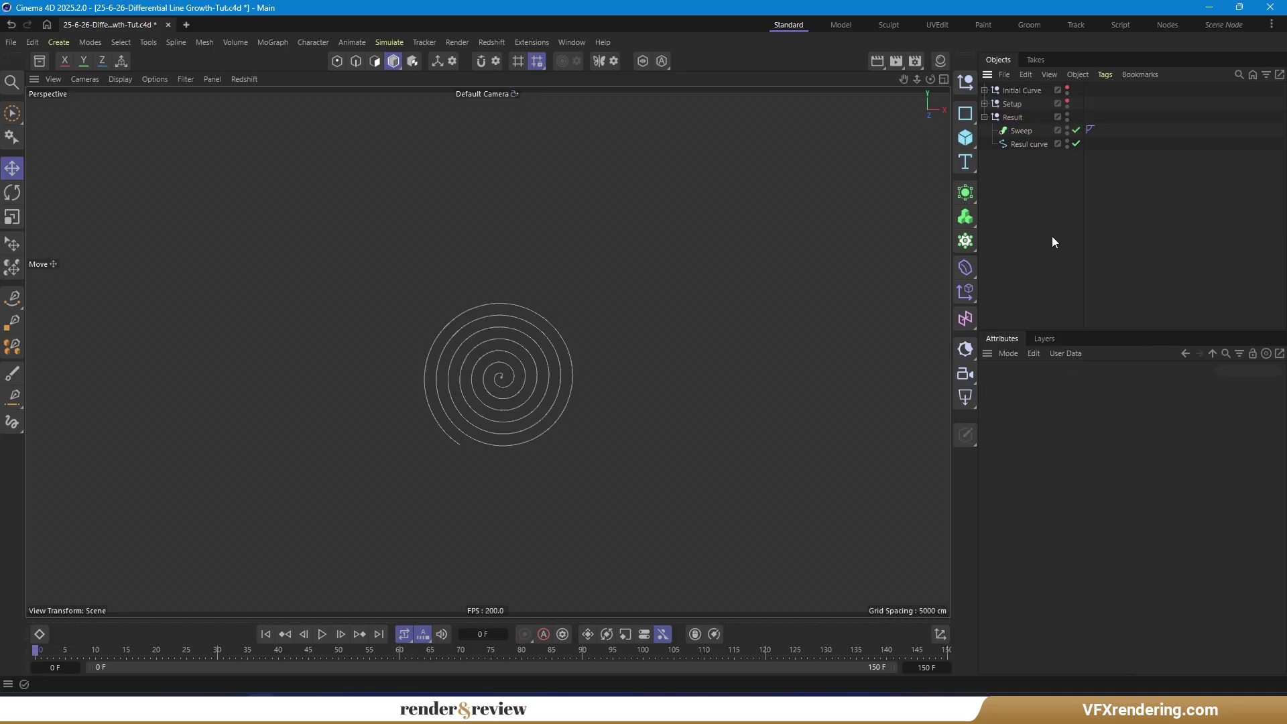
- Add an n-Side spline inside the Sweep and set its radius to 2
click(966, 113)
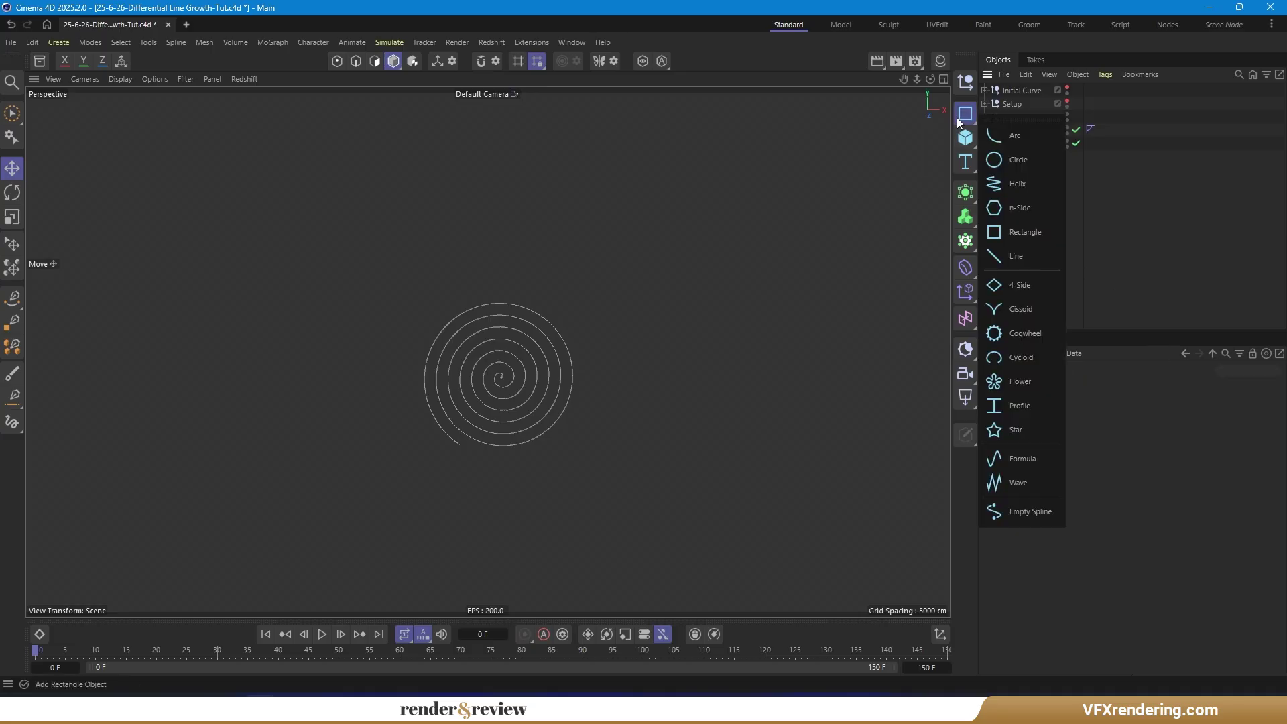
click(1020, 208)
drag(1014, 90, 1024, 143)
click(1059, 419)
text(2)
key(Return)
click(1019, 184)
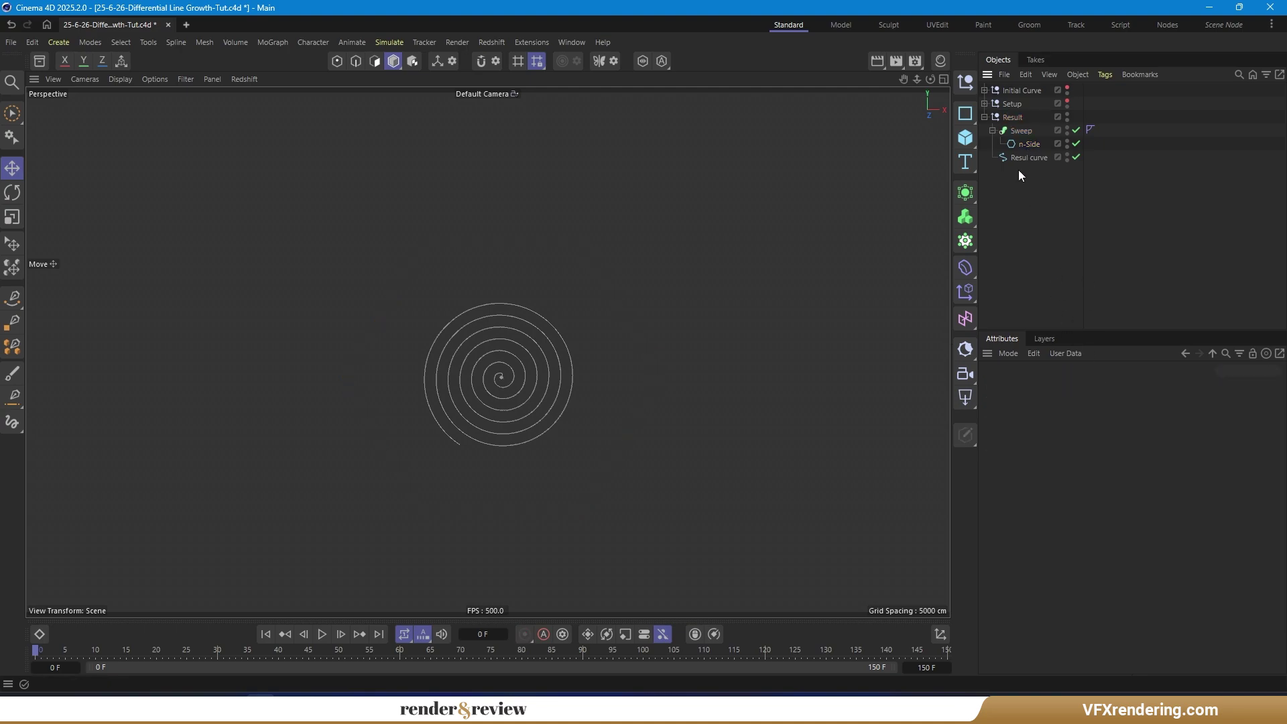
- Place the Resul curve inside the Sweep beneath the n-Side so the curve becomes a tube
mouse_move(1020, 159)
mouse_down()
mouse_move(1032, 138)
mouse_move(1032, 149)
mouse_up()
click(1084, 195)
scroll(557, 427, up, 3)
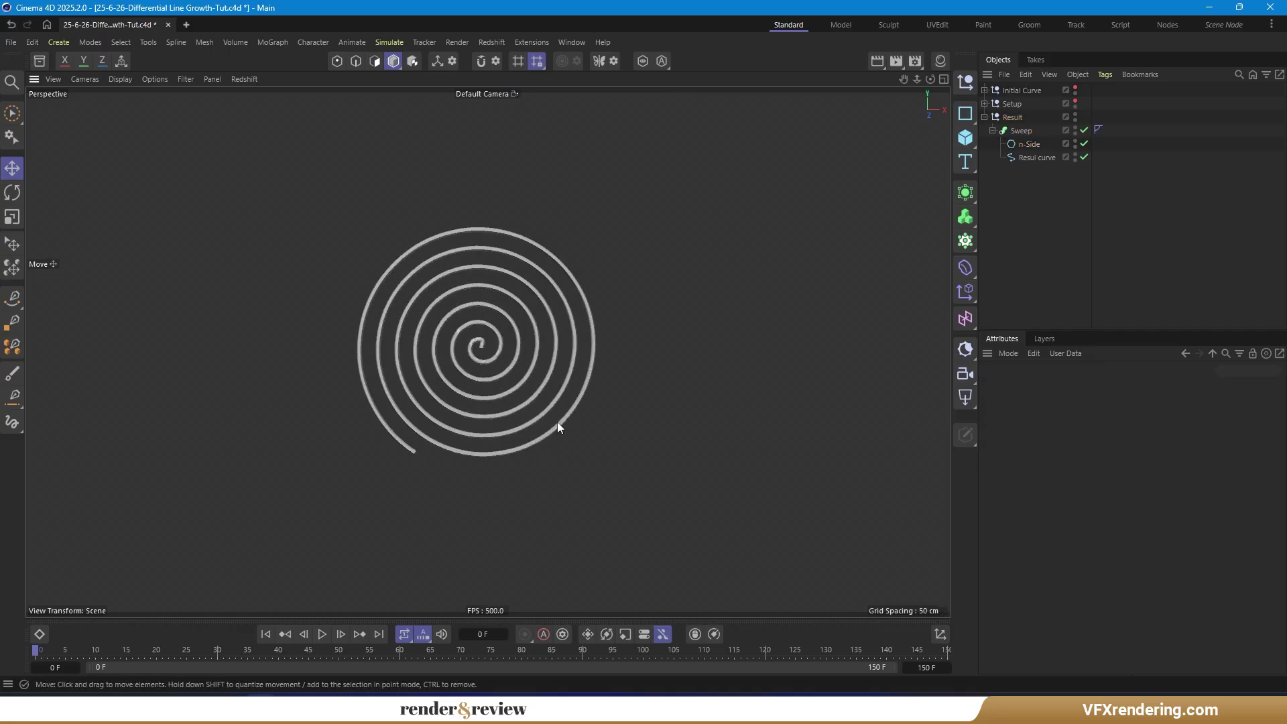
- Set the noise type of Push Apart's Noise Remap layer to Voronoi 3 and play the swept growth
click(984, 104)
click(1038, 131)
click(1170, 388)
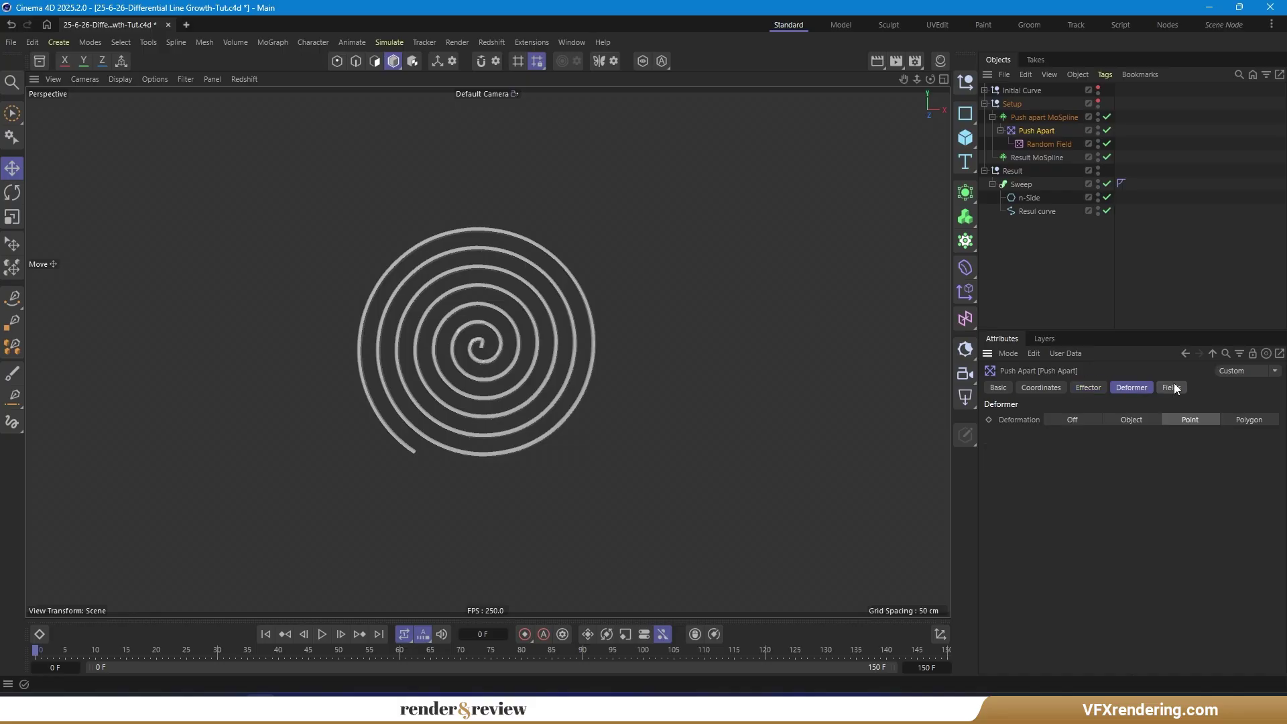
click(1109, 605)
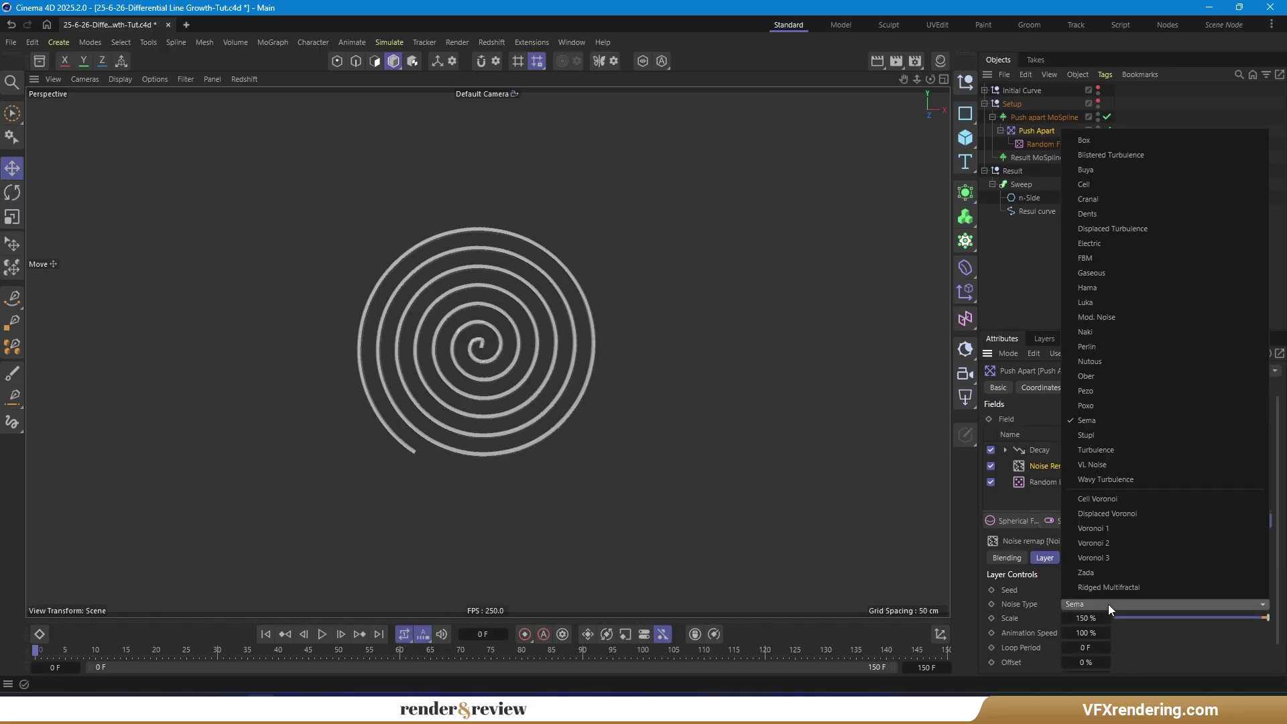
click(1149, 560)
click(322, 634)
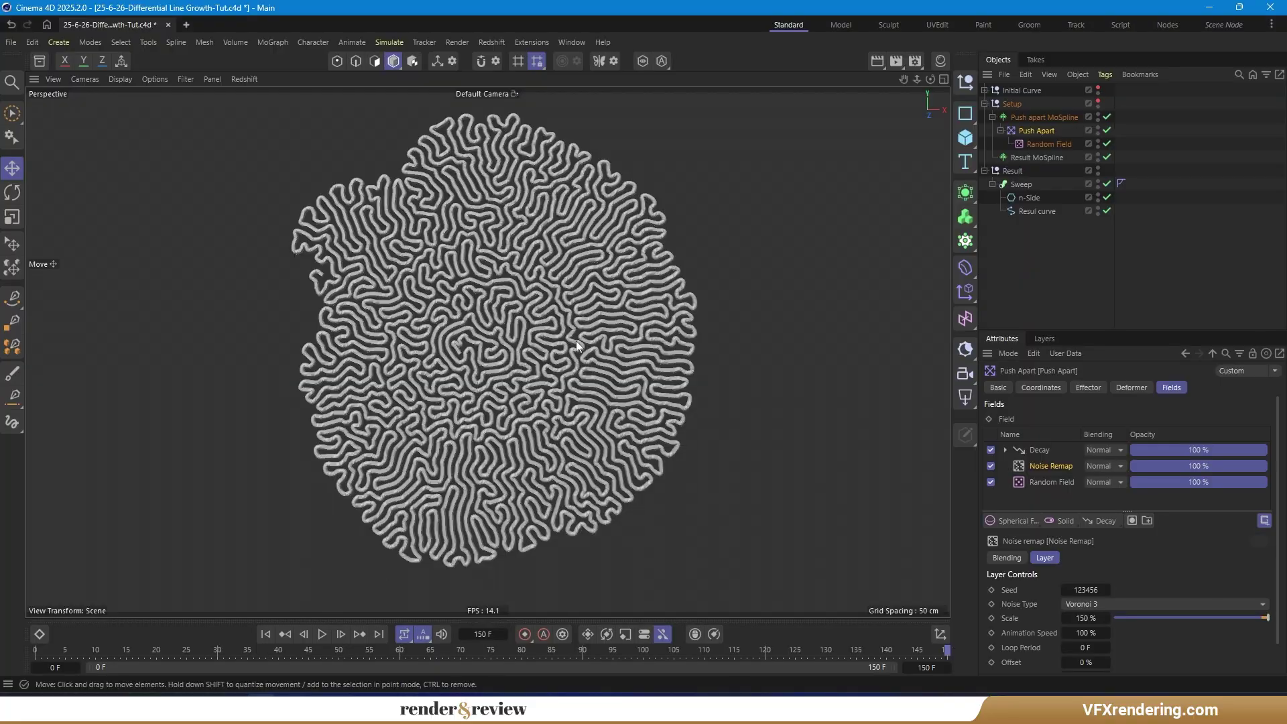
key(F8)
click(1017, 253)
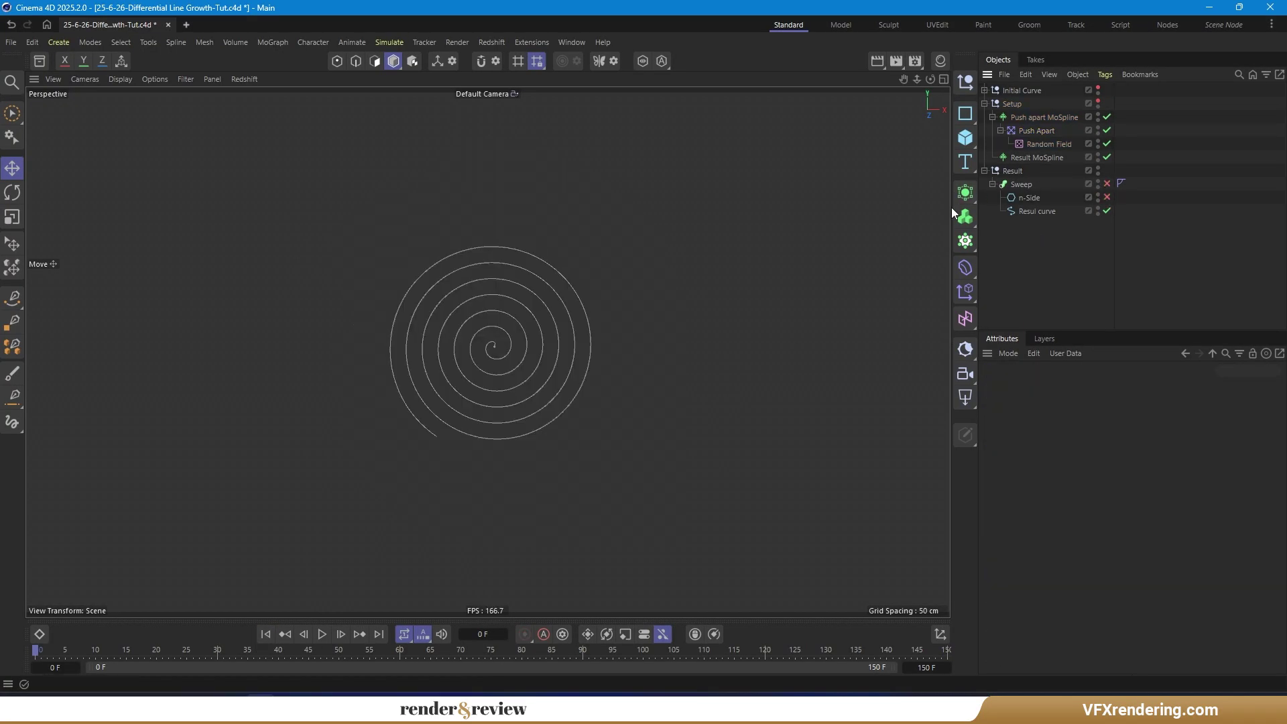
- Add an Extrude generator with a 10 cm offset to the Result group and place the Resul curve inside it
click(966, 194)
click(1032, 238)
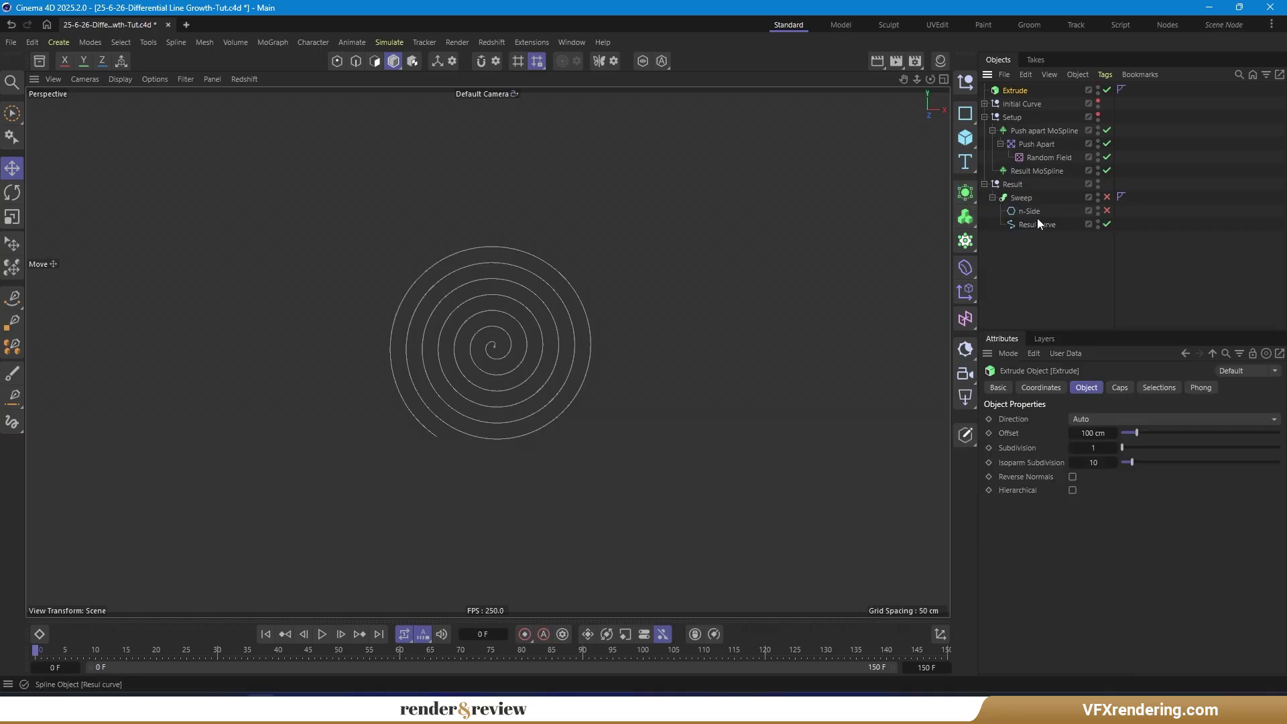
drag(1015, 90, 1027, 193)
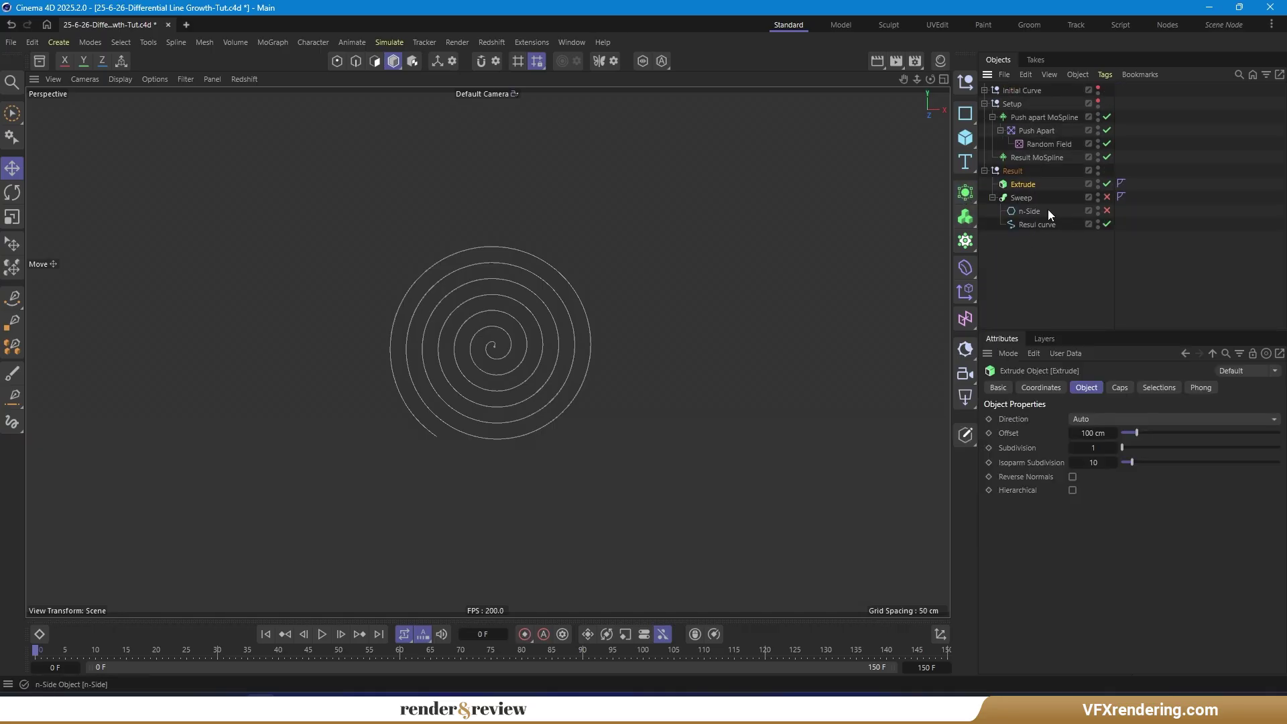
click(1089, 433)
text(10)
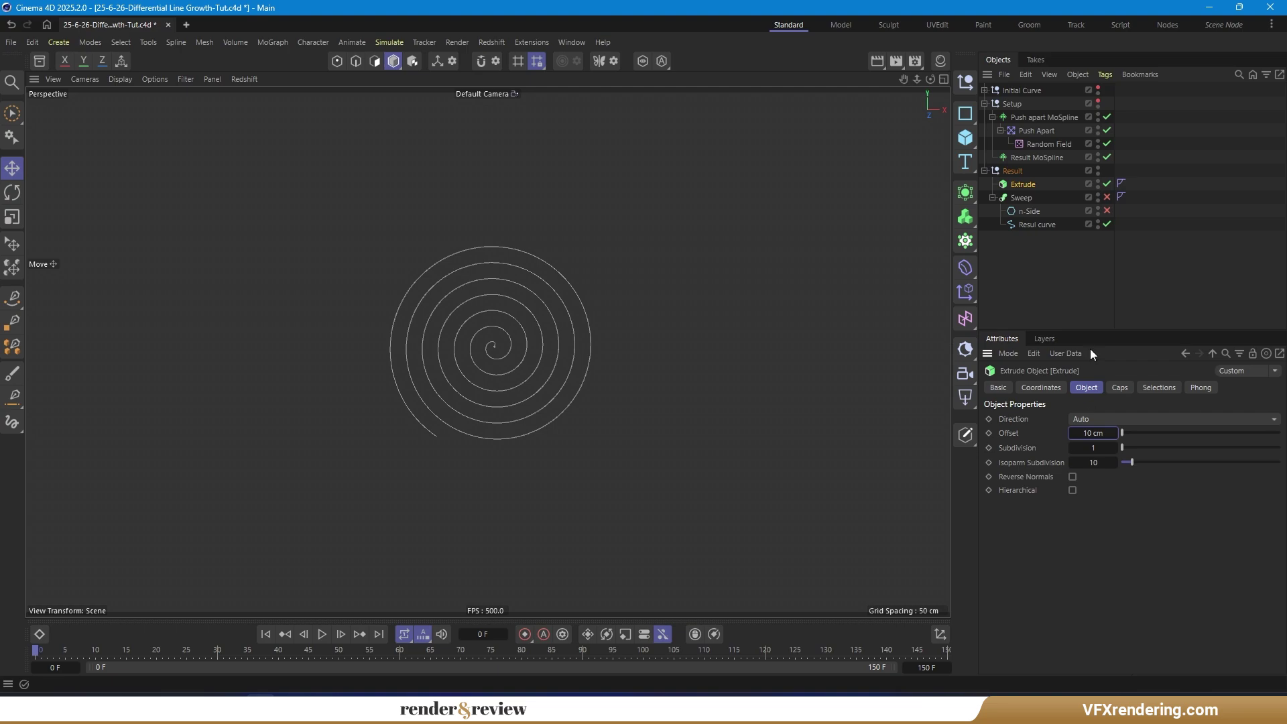
drag(1037, 224, 1027, 182)
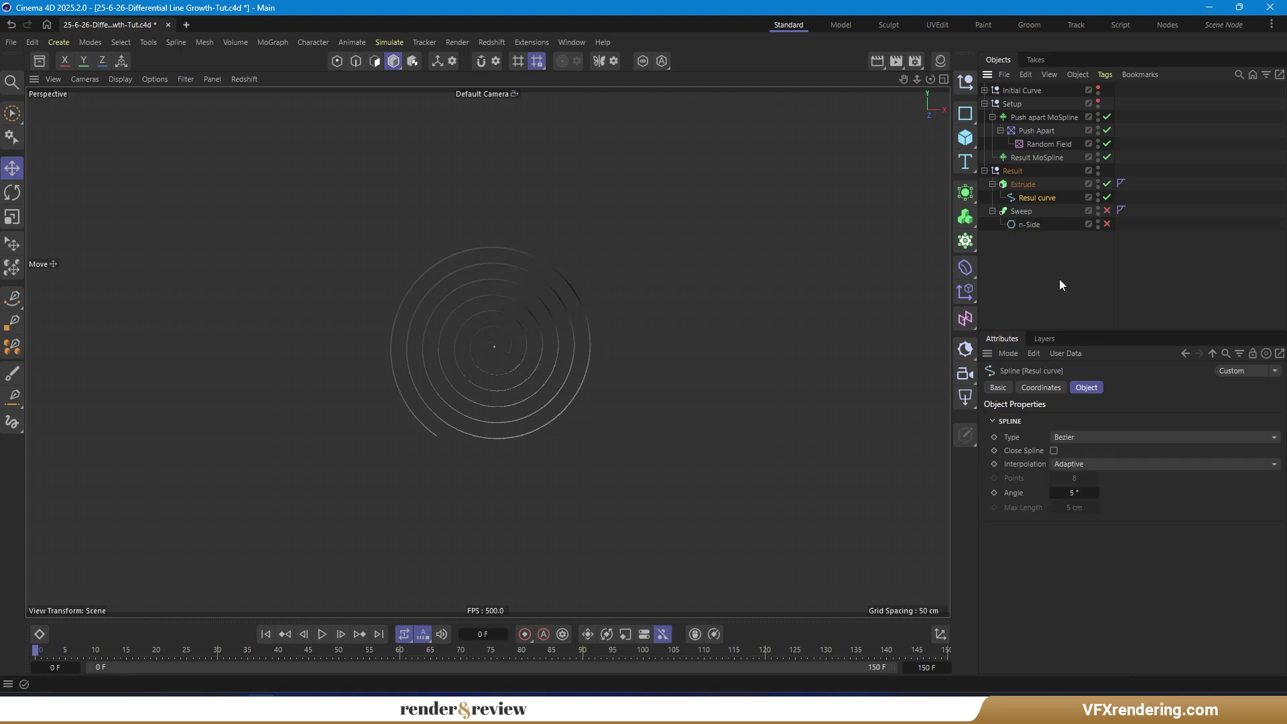
- Add a Display tag to the Extrude and enable its own shading mode
click(1025, 185)
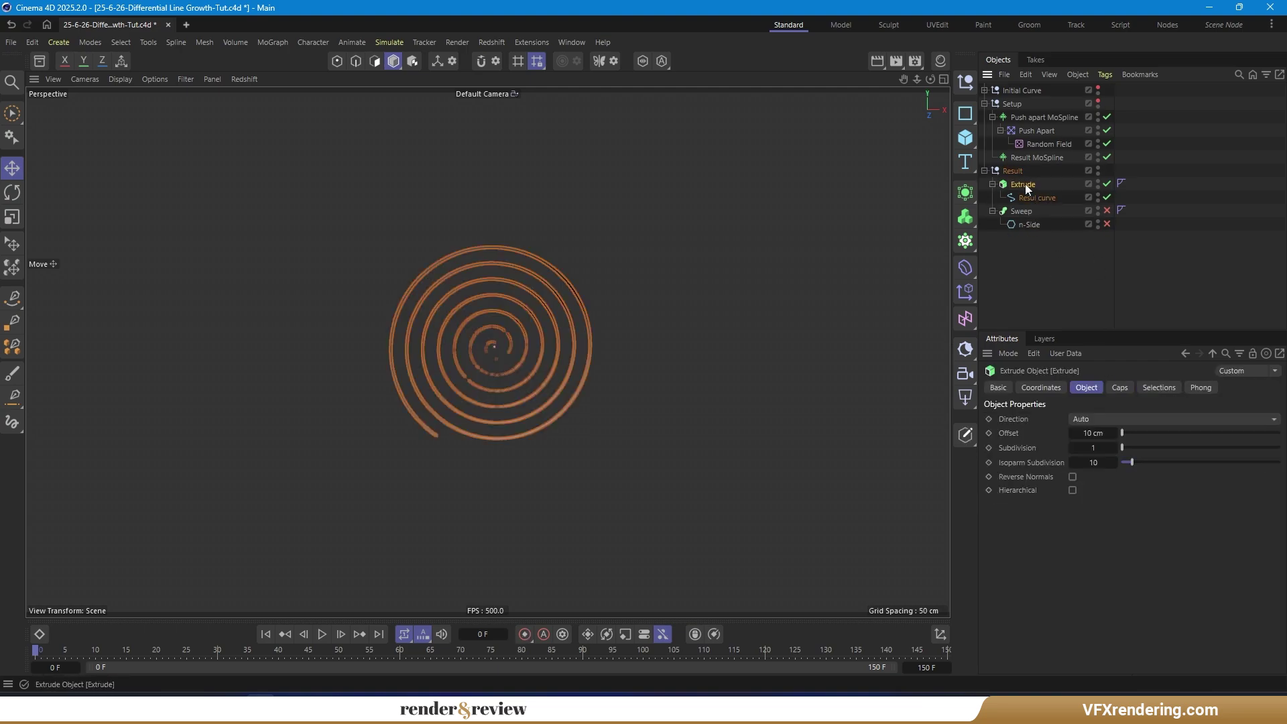
right_click(1026, 187)
mouse_move(1142, 232)
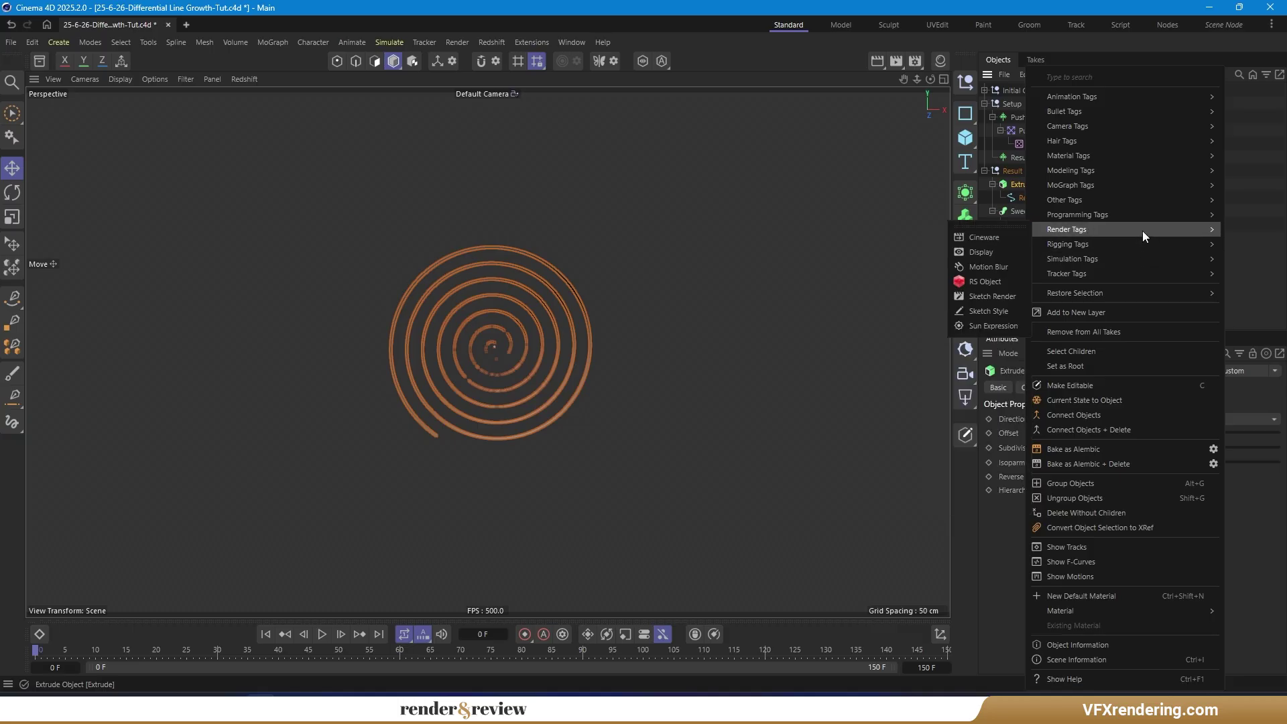
click(1006, 252)
click(1019, 419)
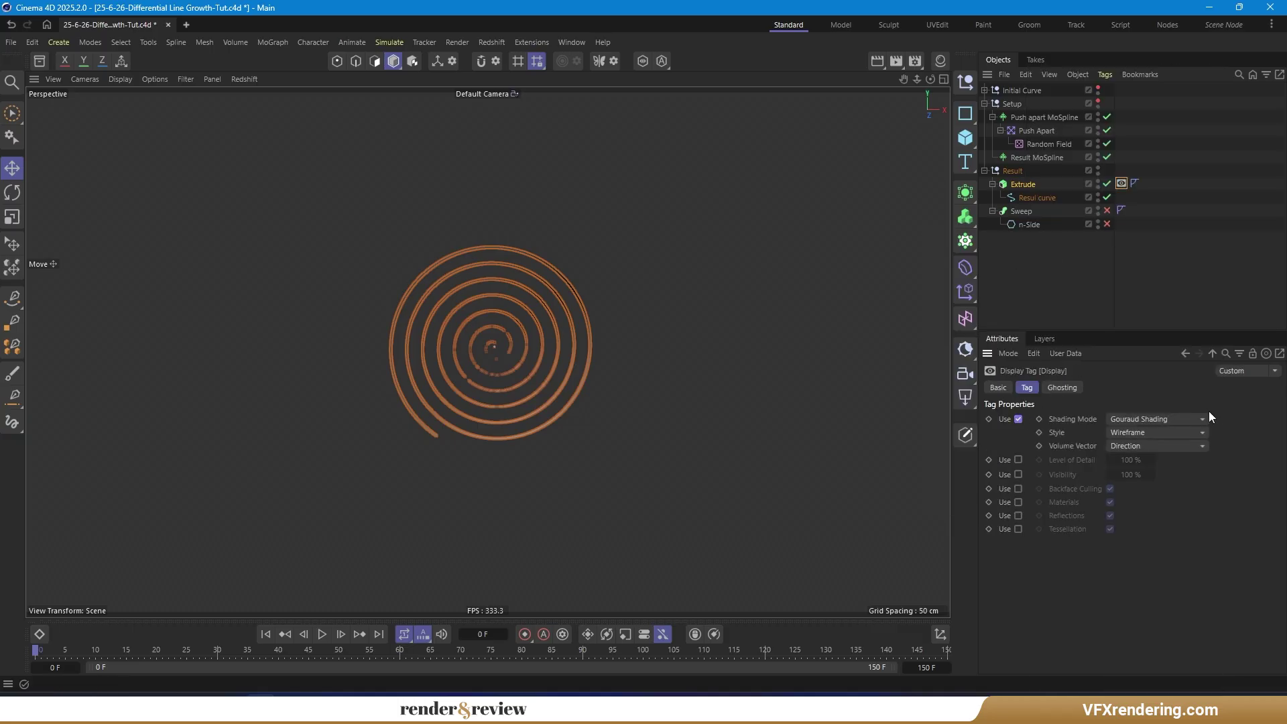
click(1197, 419)
click(1184, 507)
click(1105, 317)
- Play the extruded growth, set the Display tag's shading mode to Constant Shading, and rewind
alt+drag(509, 315, 534, 303)
alt+drag(405, 541, 435, 381)
click(323, 635)
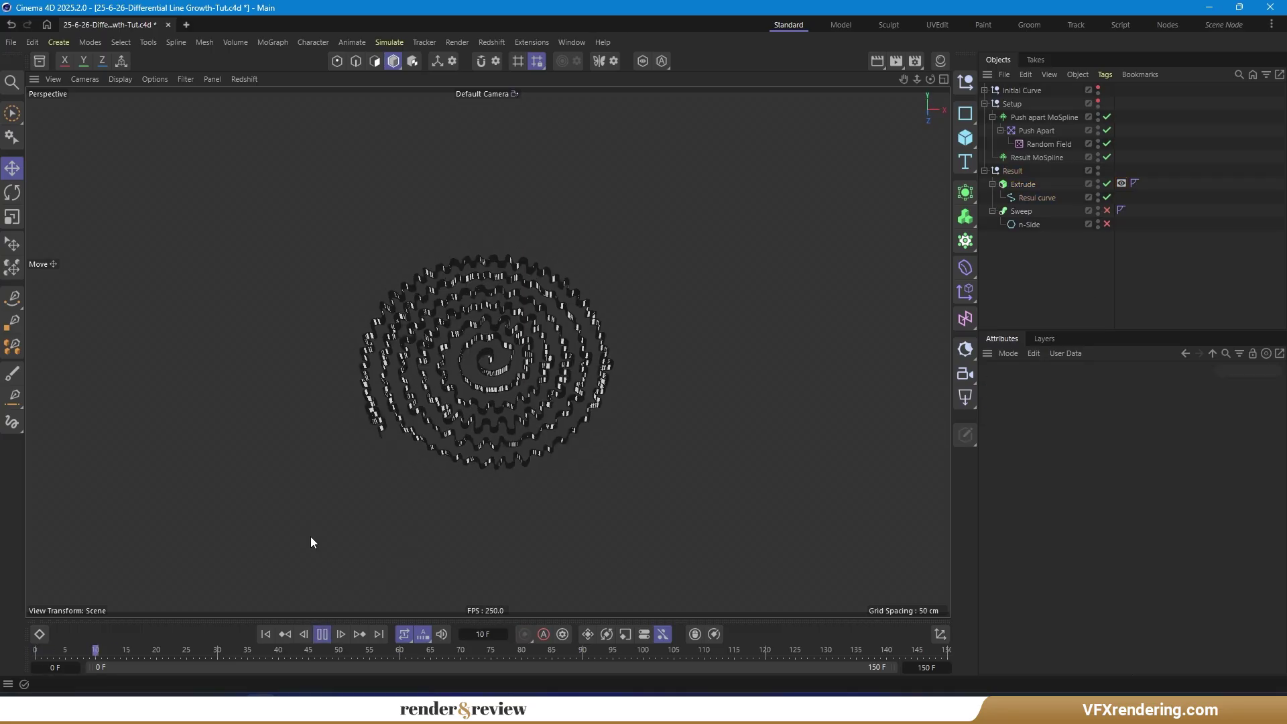
click(1122, 183)
click(1170, 419)
click(1178, 500)
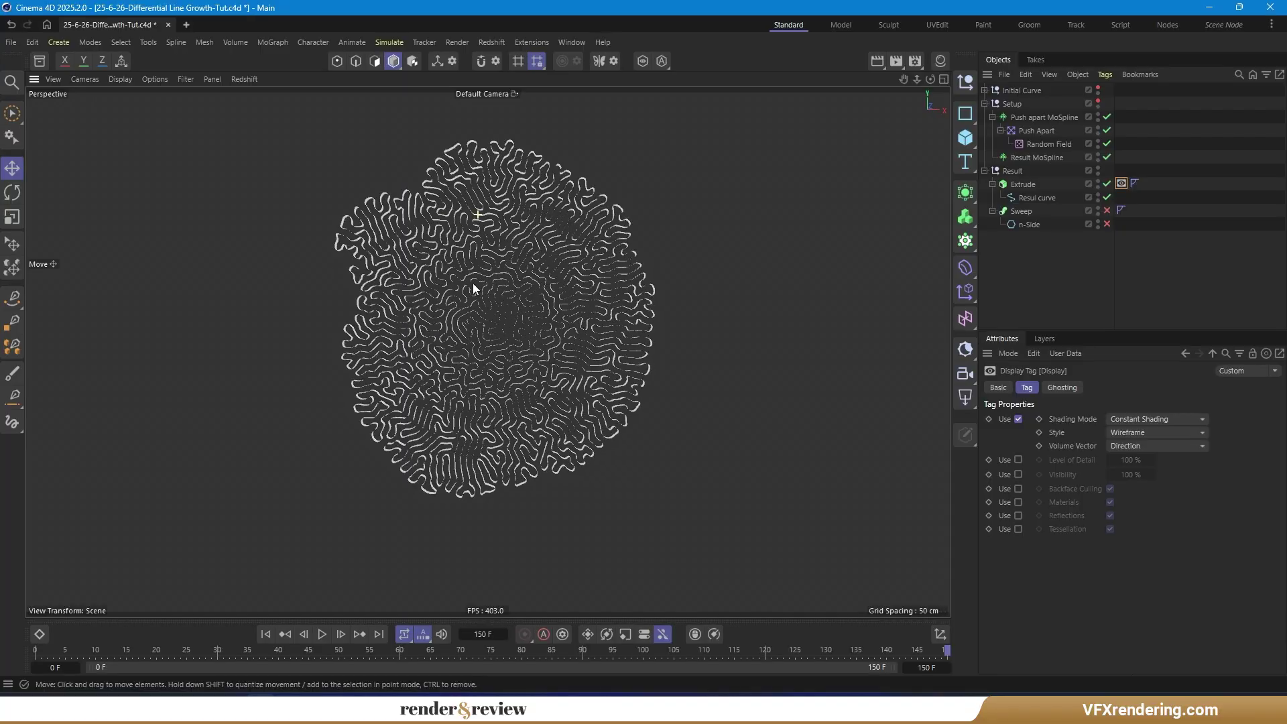
click(266, 634)
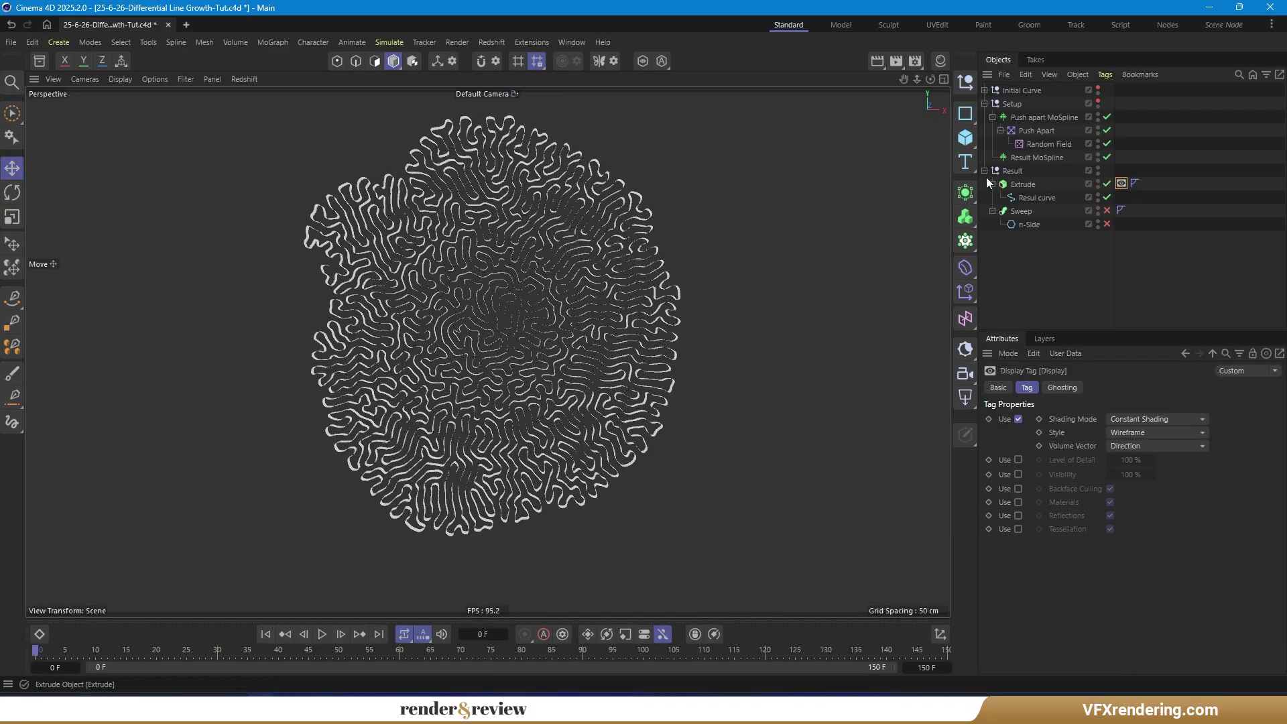
- Assign the Flower as the Push apart MoSpline's source spline and play the extruded growth
click(1044, 117)
click(985, 90)
drag(1022, 143, 1081, 449)
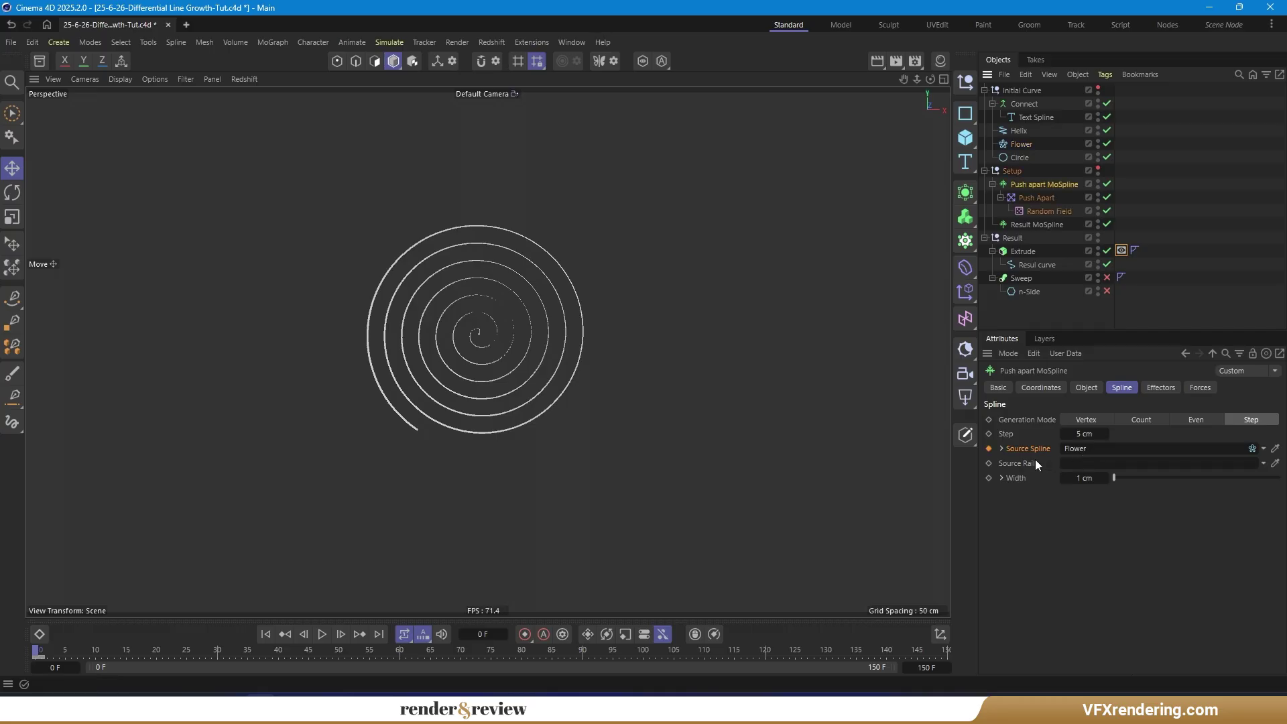
click(1040, 319)
click(322, 635)
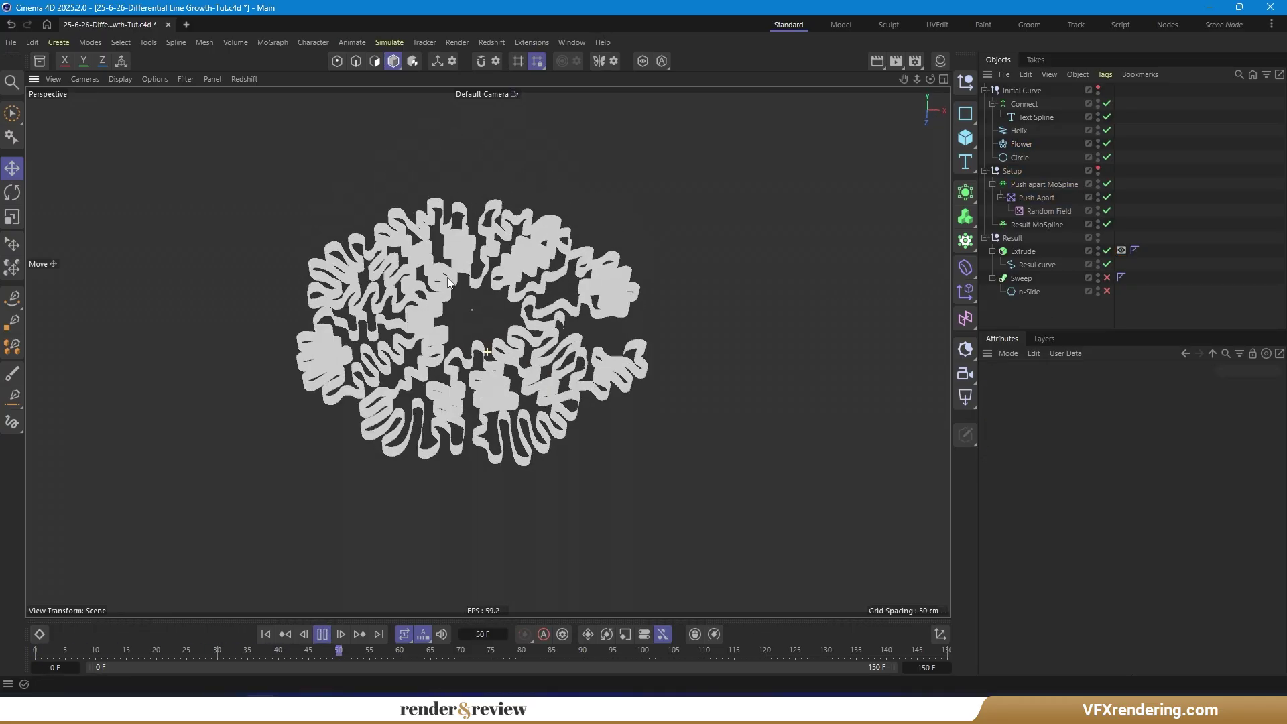